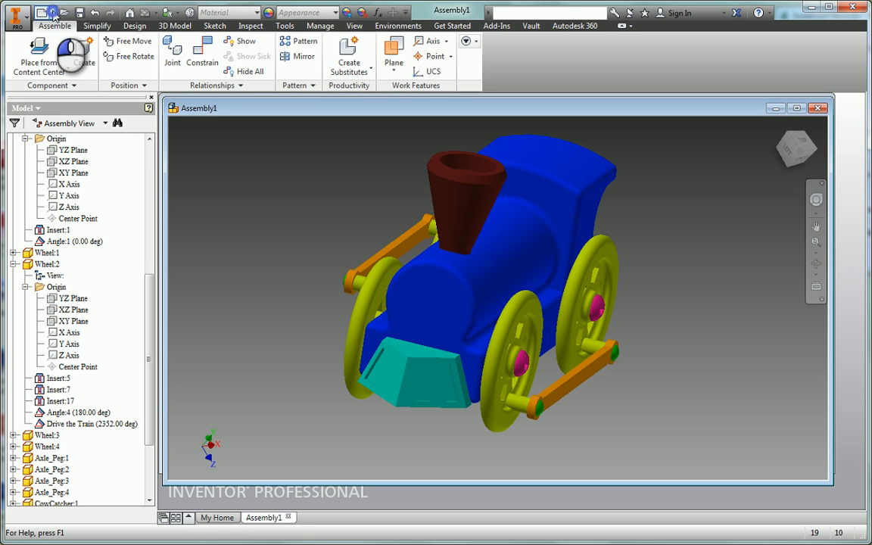
# - Create a new assembly and place one instance of the Engine part from the Train2 folder
pyautogui.click(53, 13)
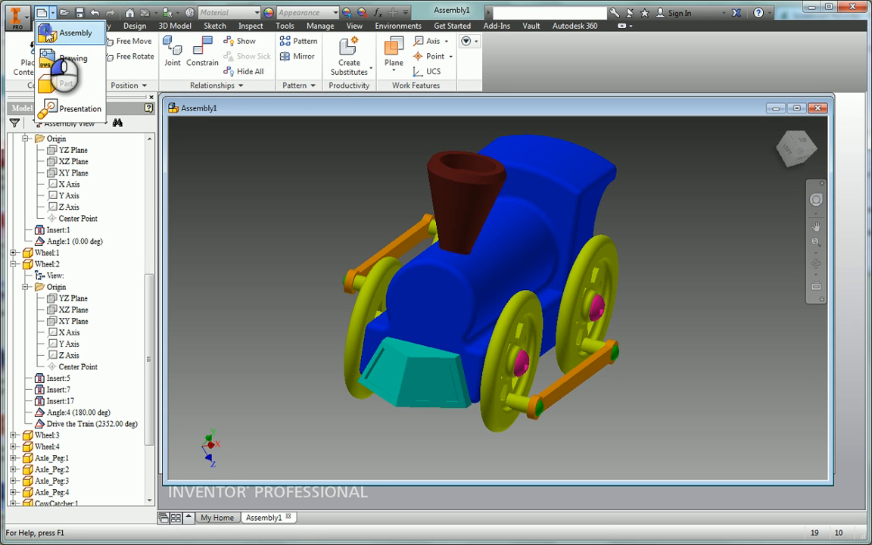
pyautogui.click(68, 33)
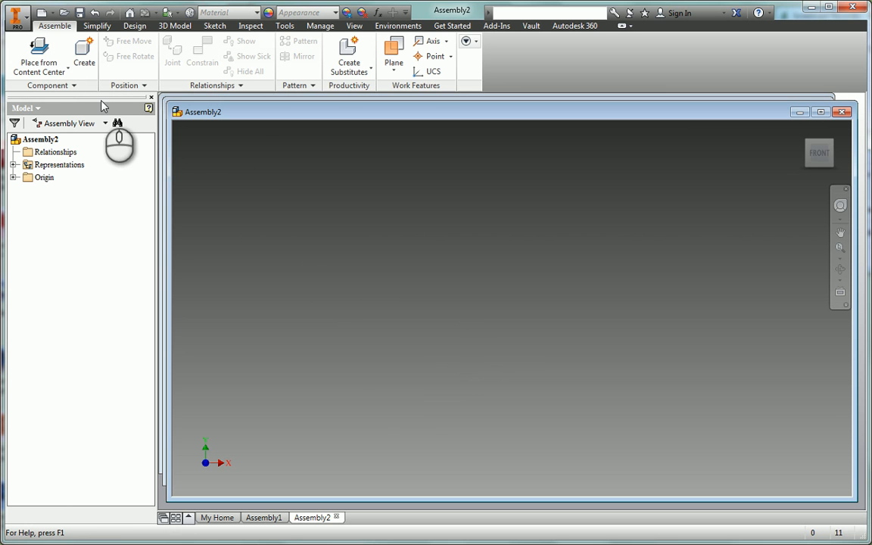
pyautogui.click(66, 72)
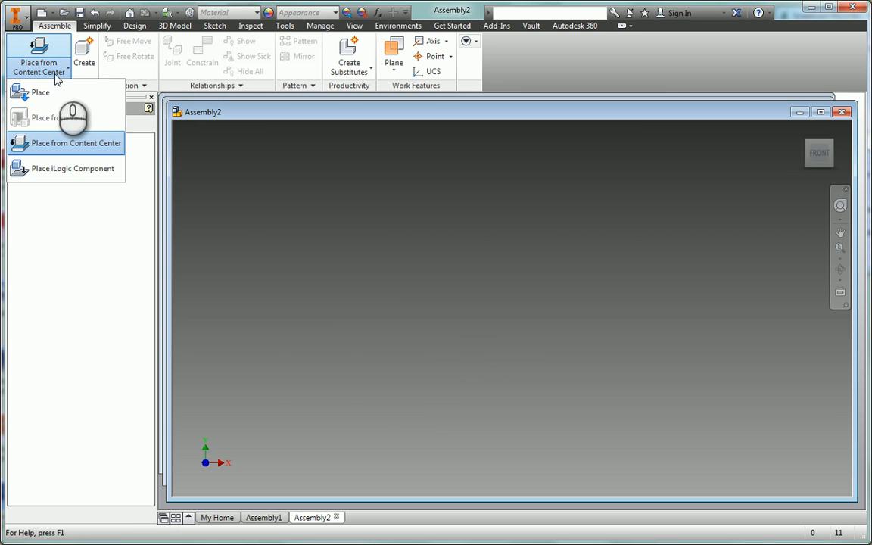
pyautogui.click(40, 92)
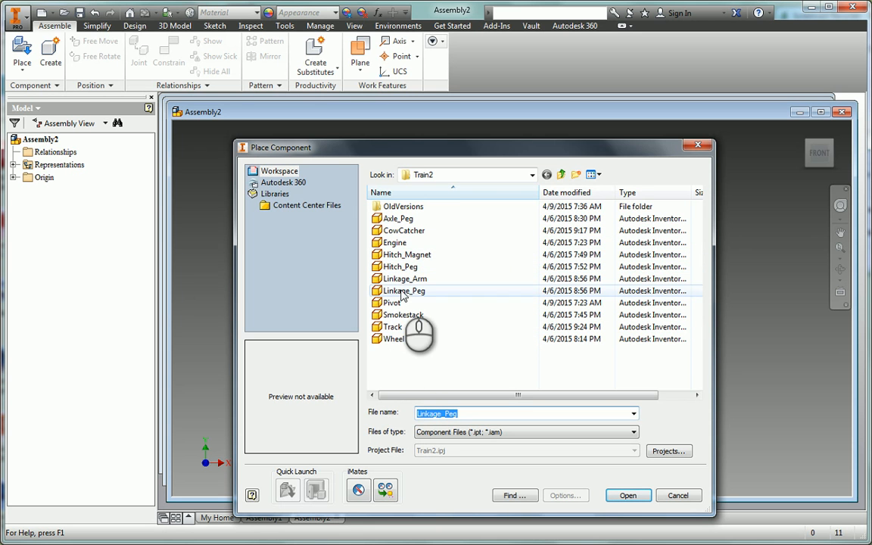
pyautogui.click(386, 243)
pyautogui.click(623, 494)
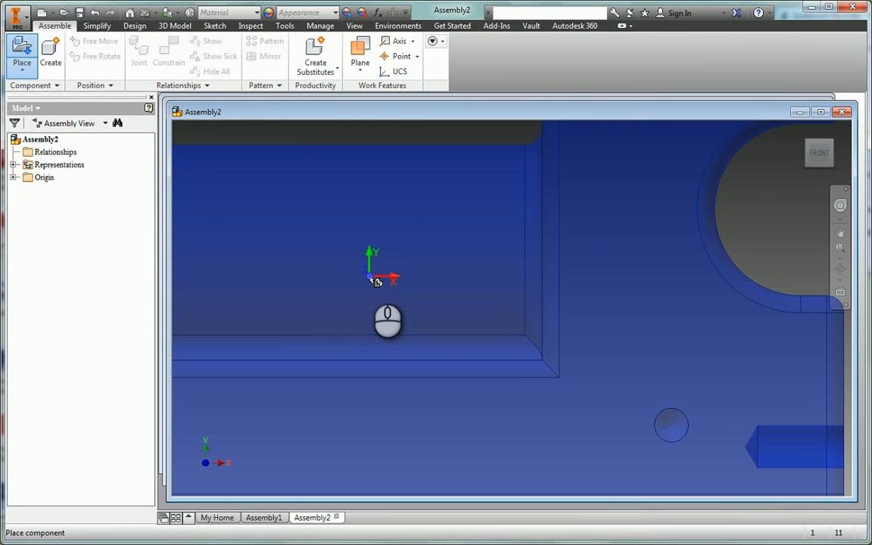
pyautogui.click(376, 282)
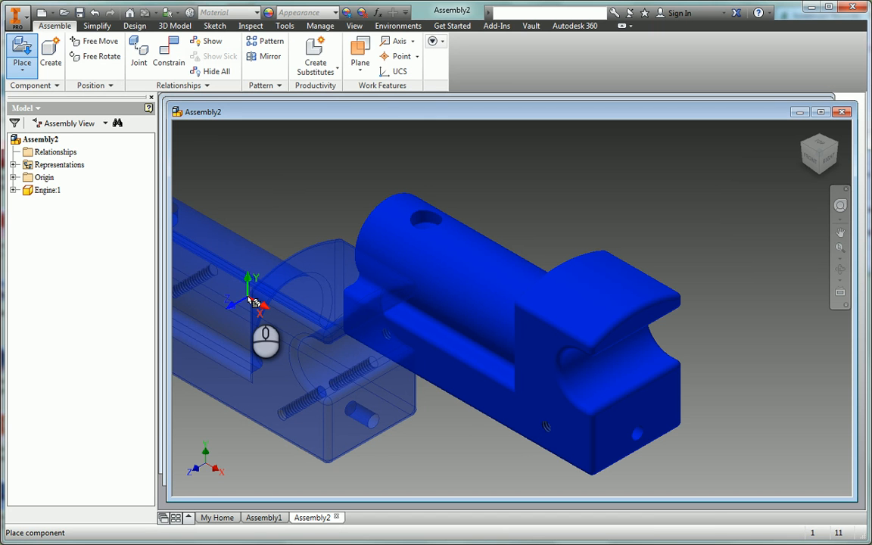
pyautogui.rightClick(253, 301)
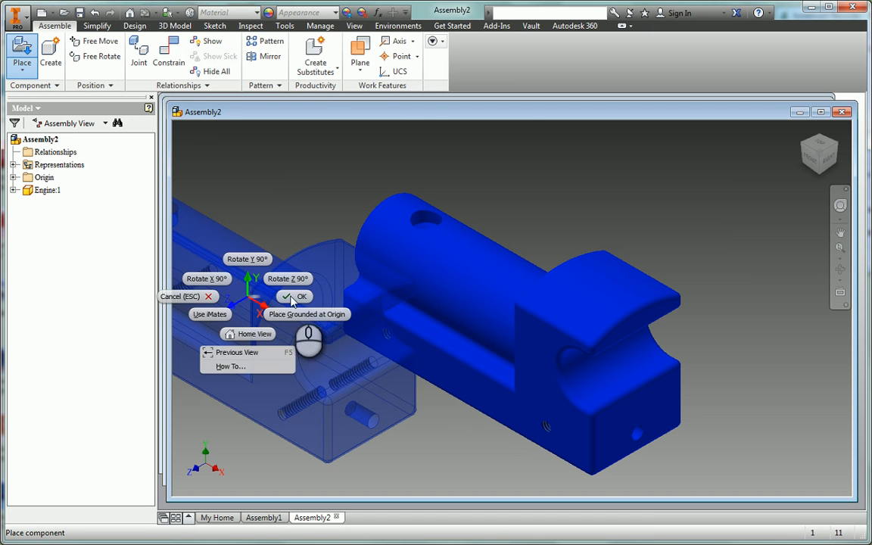
pyautogui.click(263, 333)
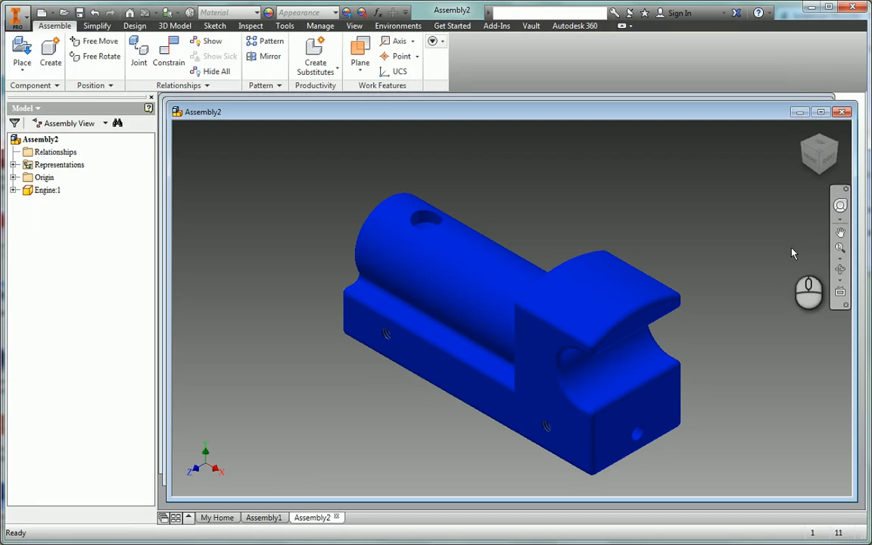
# - Place one instance of the Smokestack part beside the front end of the Engine
pyautogui.click(842, 235)
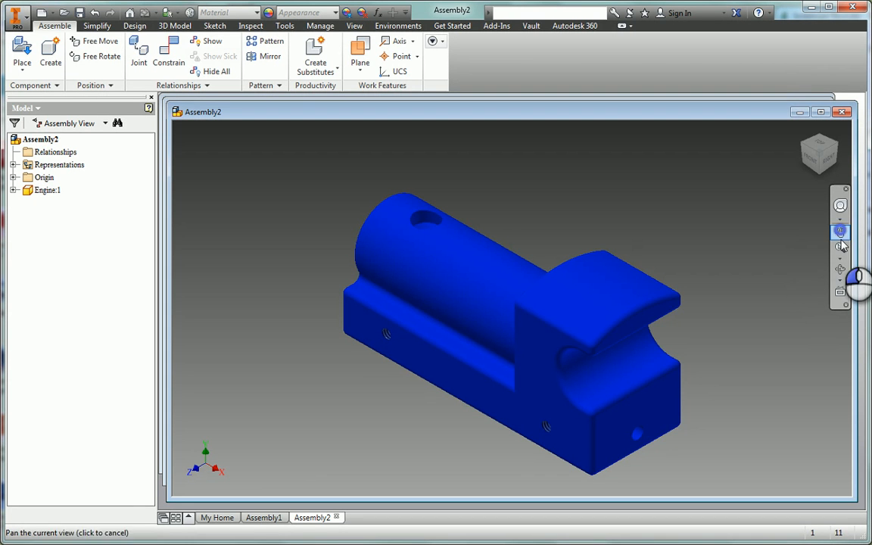
pyautogui.moveTo(590, 318); pyautogui.dragTo(645, 300)
pyautogui.click(840, 271)
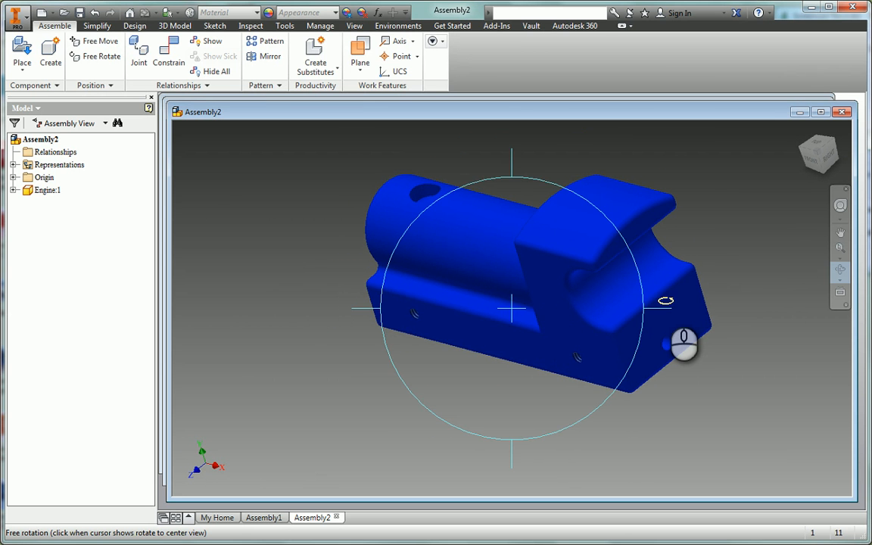
pyautogui.press('Escape')
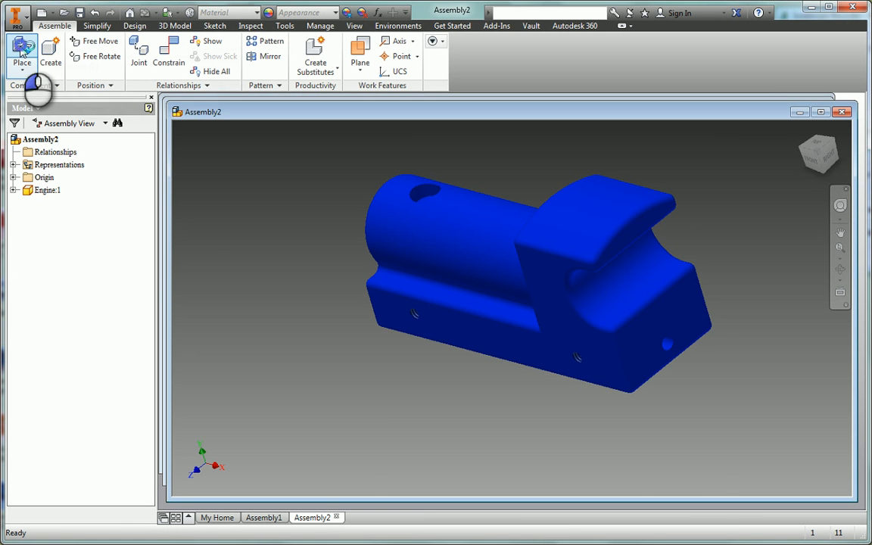
pyautogui.click(23, 47)
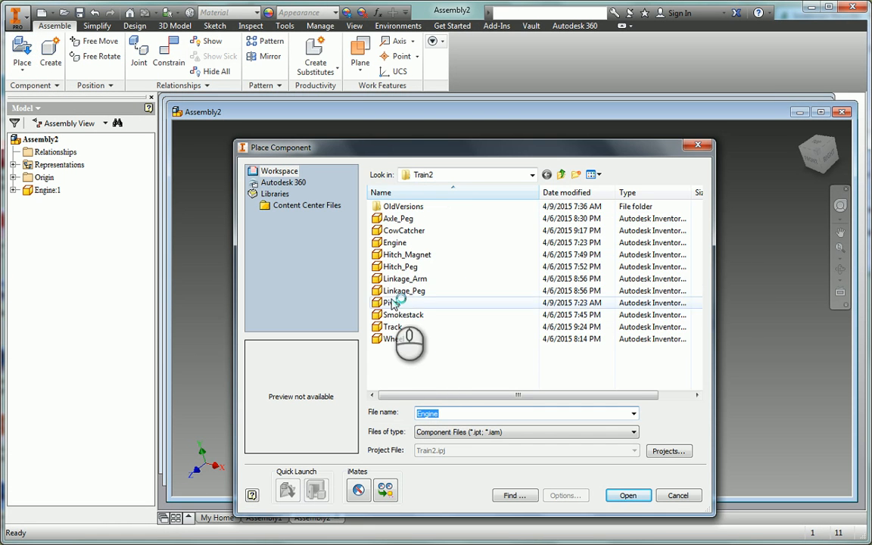
pyautogui.click(394, 315)
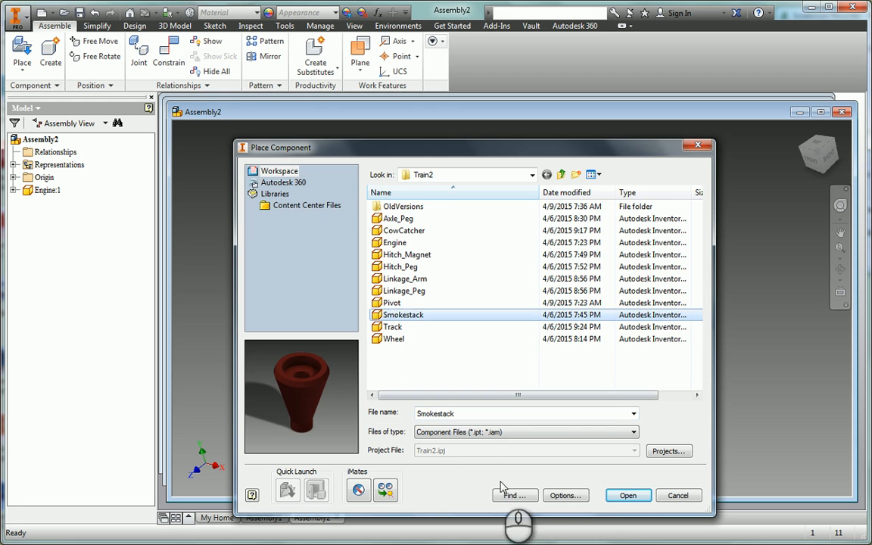
pyautogui.click(628, 494)
pyautogui.click(275, 272)
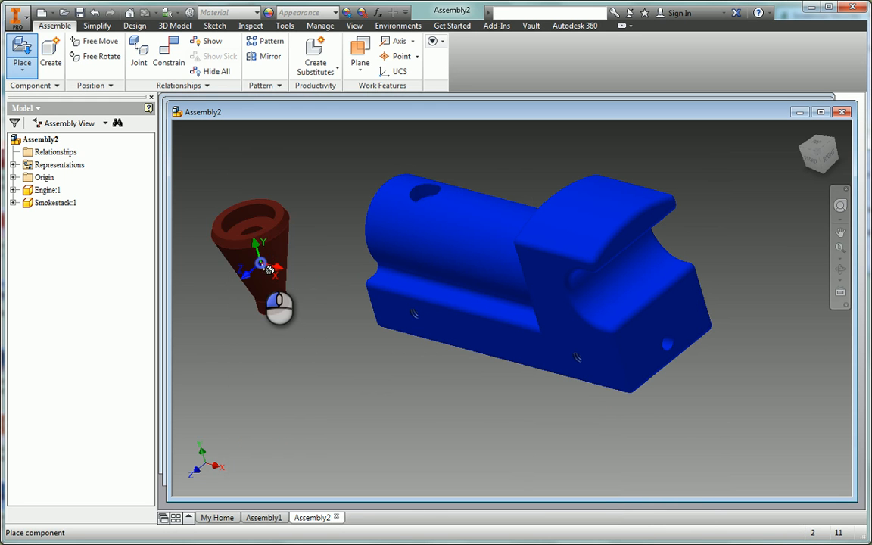
pyautogui.rightClick(302, 259)
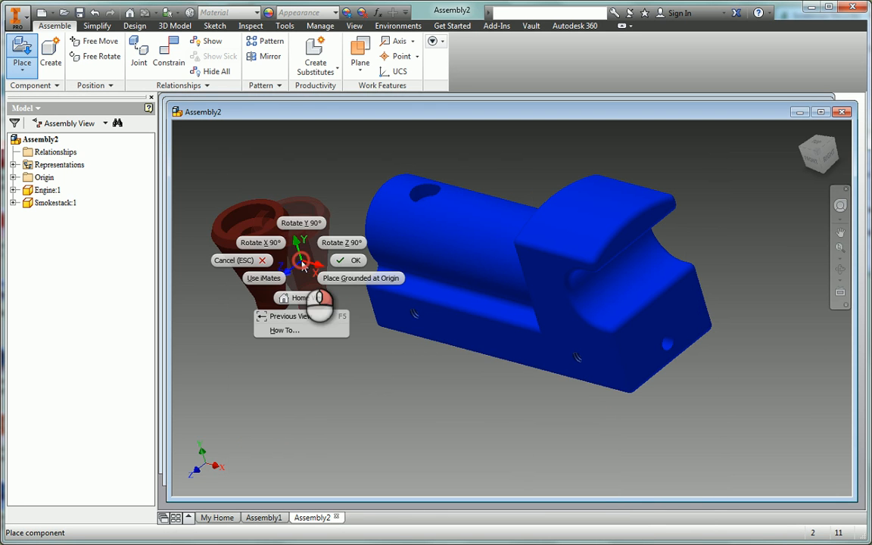
pyautogui.click(346, 260)
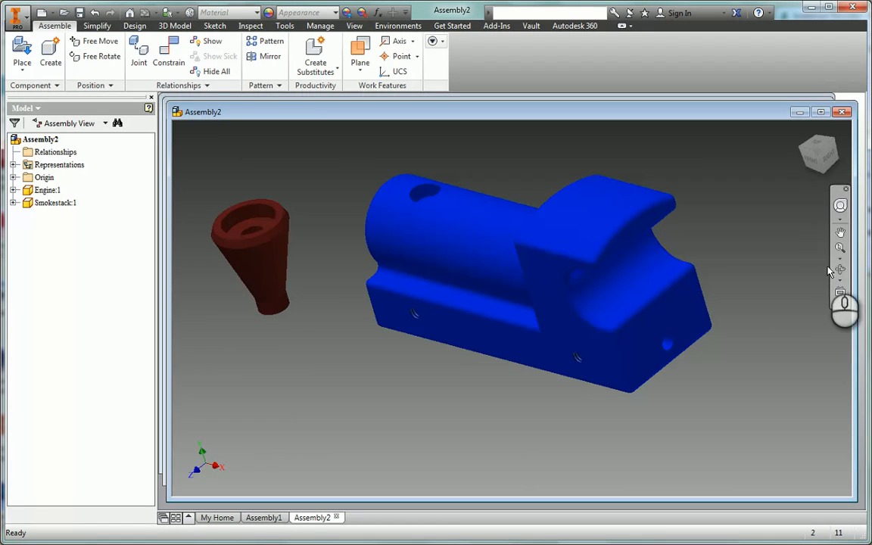
# - Move the unconstrained Engine slightly upward in the assembly
pyautogui.click(841, 233)
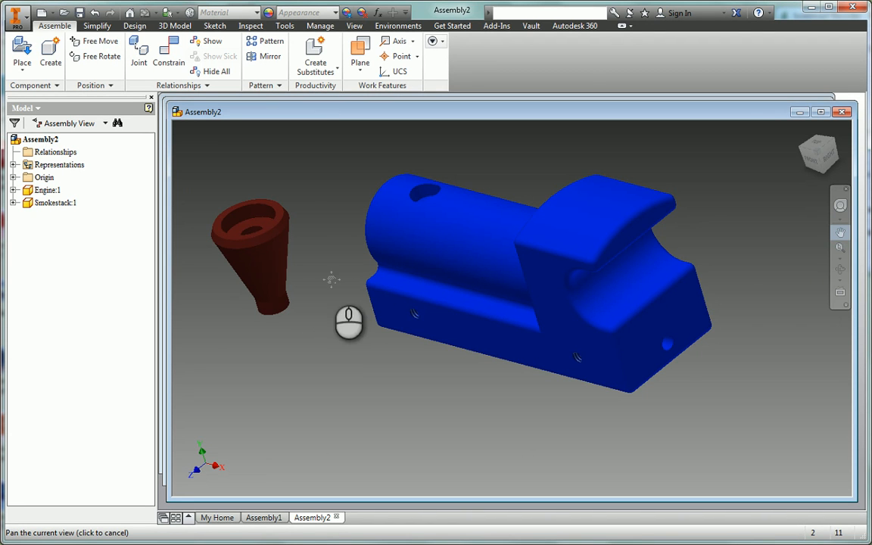
pyautogui.moveTo(297, 274)
pyautogui.mouseDown()
pyautogui.moveTo(333, 278)
pyautogui.moveTo(298, 274)
pyautogui.mouseUp()
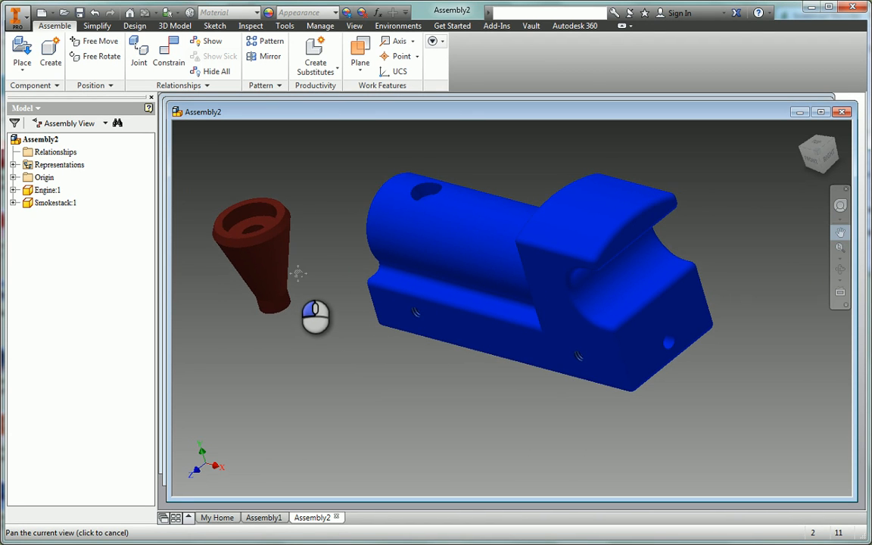
pyautogui.click(839, 272)
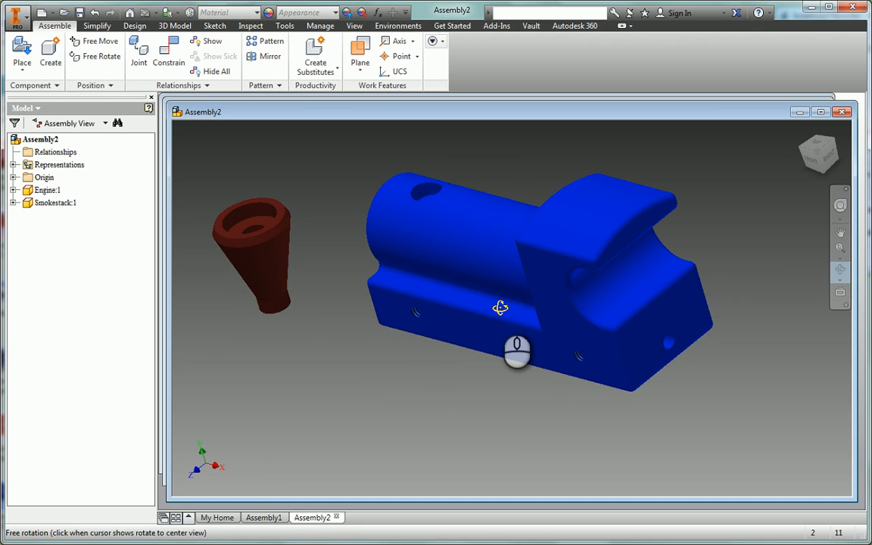
pyautogui.moveTo(501, 306)
pyautogui.mouseDown()
pyautogui.moveTo(432, 306)
pyautogui.moveTo(502, 302)
pyautogui.mouseUp()
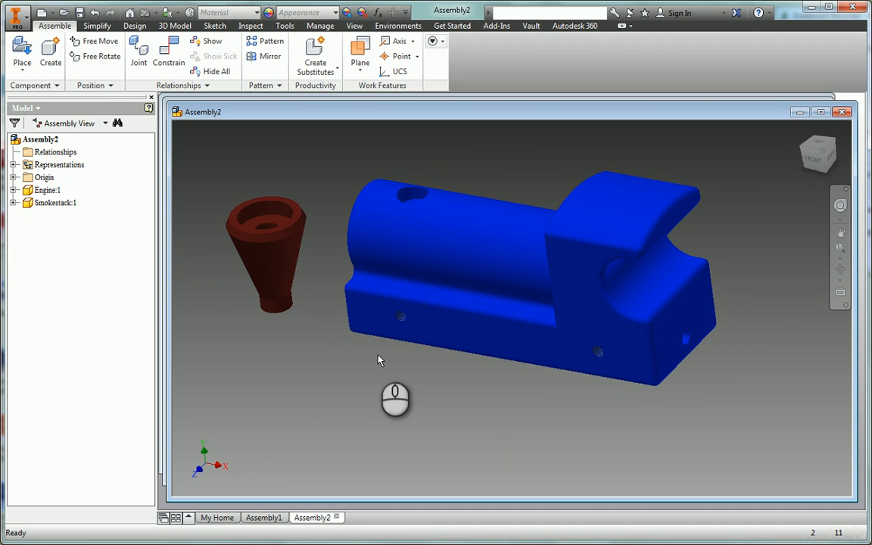
pyautogui.click(454, 317)
pyautogui.moveTo(514, 349); pyautogui.dragTo(521, 323)
pyautogui.click(318, 308)
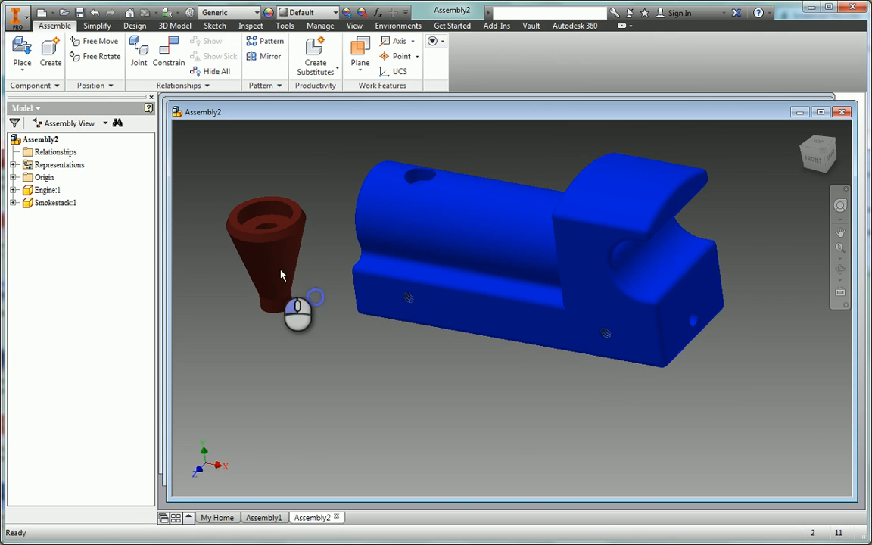
# - Shift the Smokestack slightly away from the Engine, and move the Engine slightly down and toward the Smokestack
pyautogui.click(274, 261)
pyautogui.moveTo(274, 261)
pyautogui.mouseDown()
pyautogui.moveTo(276, 308)
pyautogui.moveTo(269, 261)
pyautogui.mouseUp()
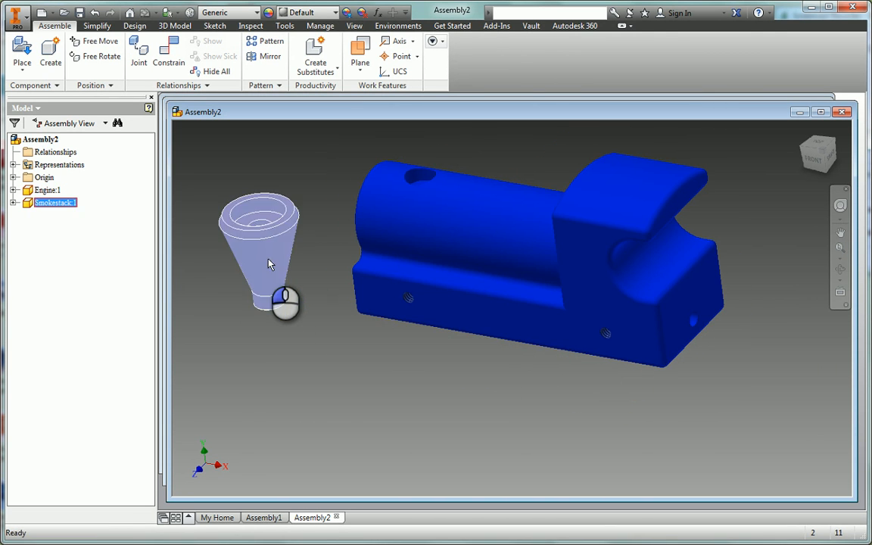
pyautogui.click(337, 343)
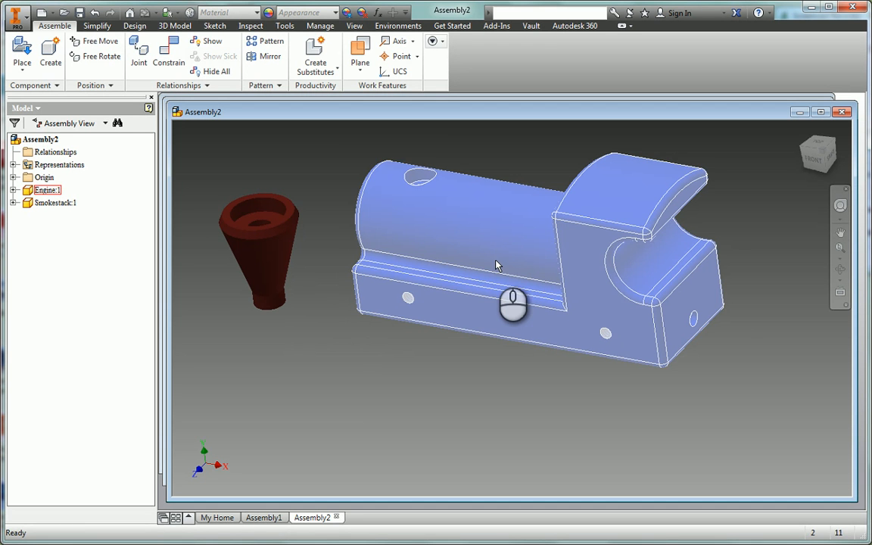
pyautogui.moveTo(500, 246)
pyautogui.mouseDown()
pyautogui.moveTo(471, 337)
pyautogui.moveTo(452, 282)
pyautogui.moveTo(483, 269)
pyautogui.moveTo(483, 288)
pyautogui.moveTo(489, 255)
pyautogui.mouseUp()
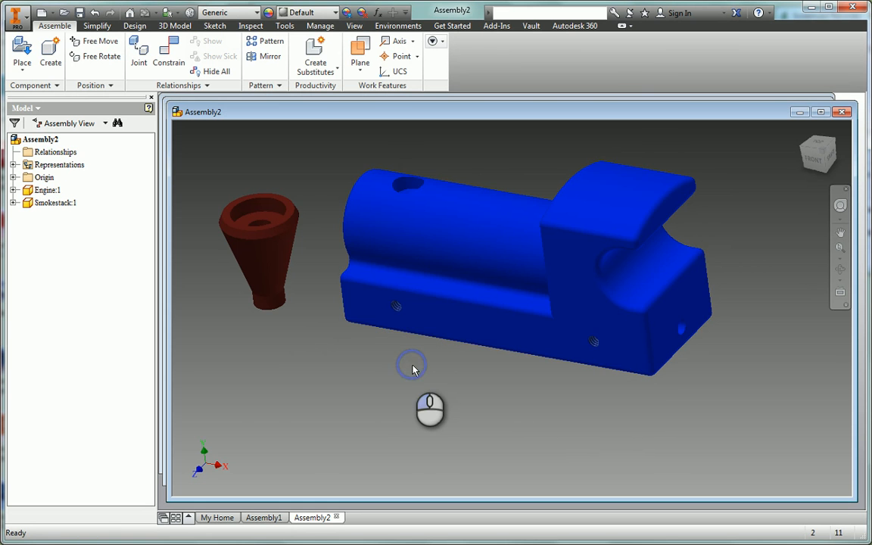
pyautogui.click(391, 301)
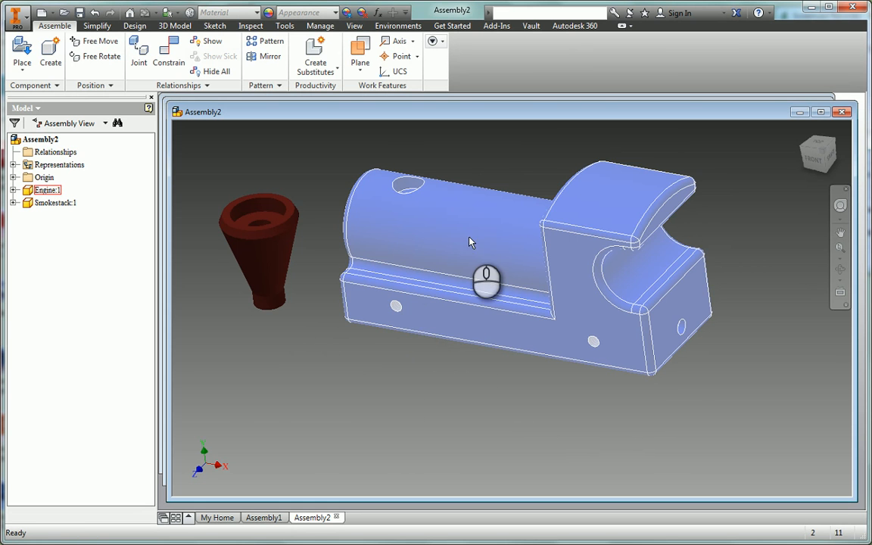
# - Ground the Engine component so it is fixed in place in the assembly
pyautogui.click(120, 224)
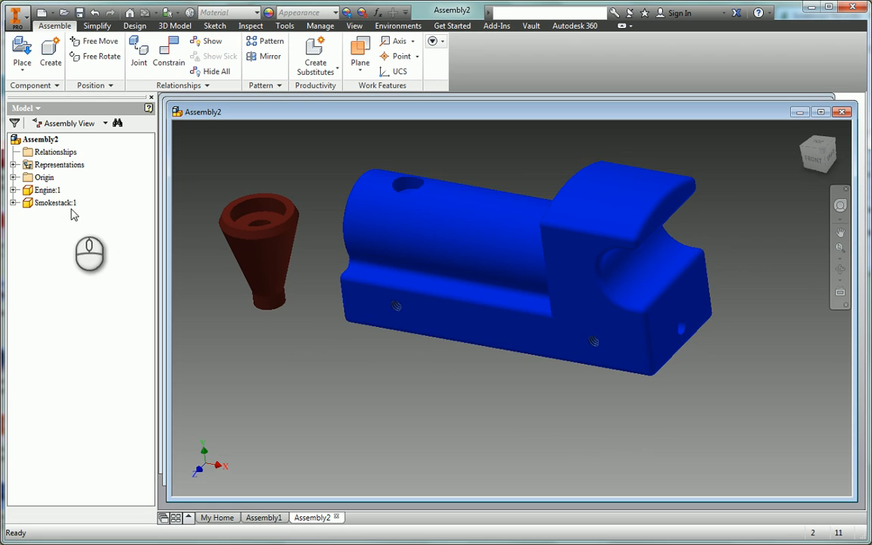
pyautogui.click(47, 194)
pyautogui.click(14, 190)
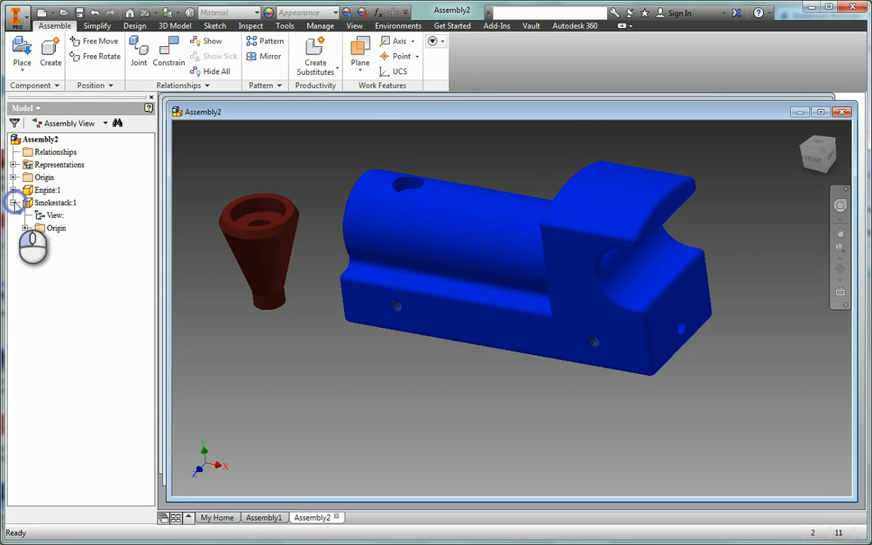
pyautogui.click(447, 253)
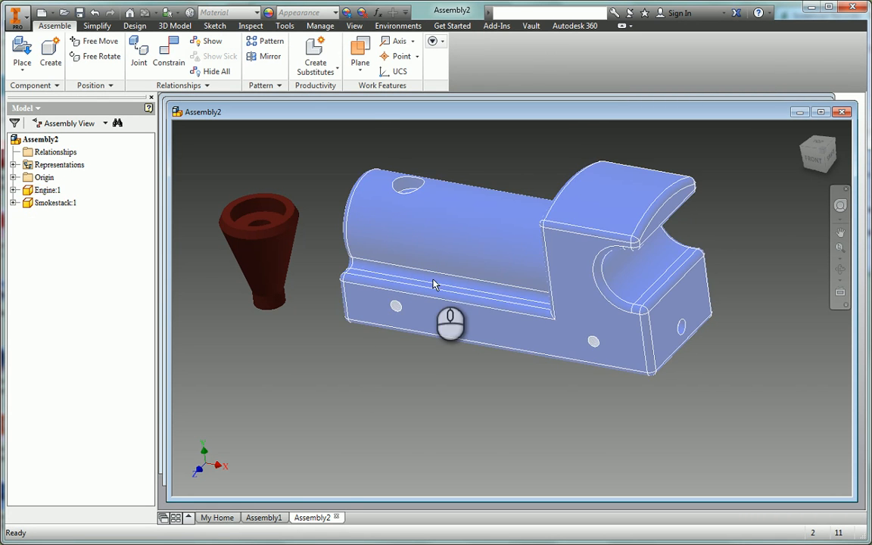
pyautogui.rightClick(443, 245)
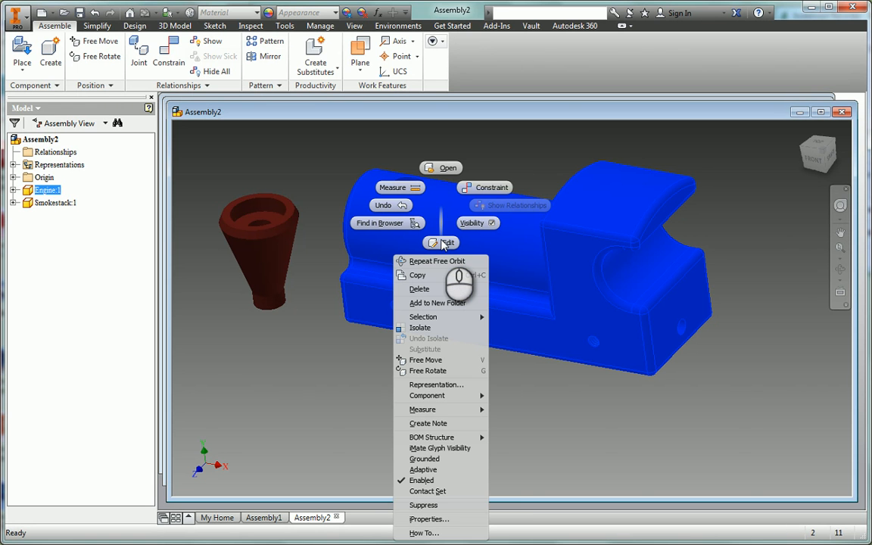
pyautogui.click(431, 459)
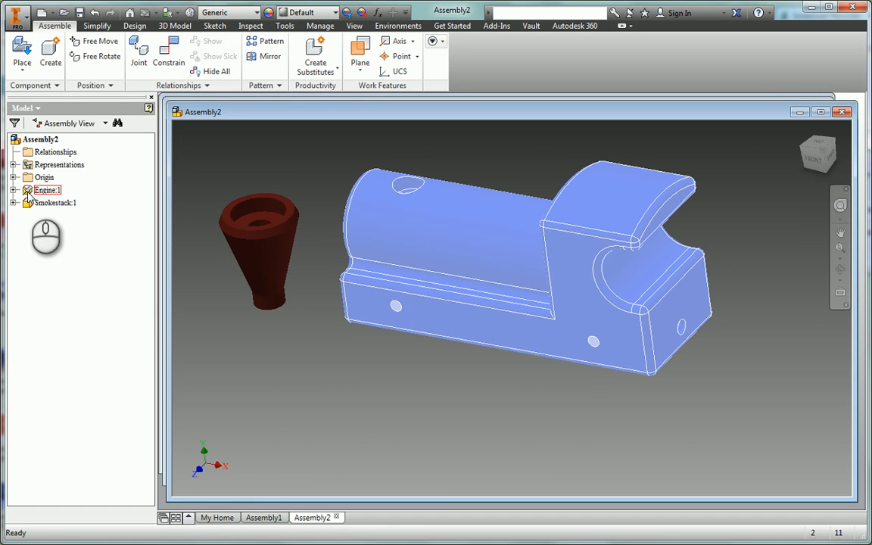
pyautogui.click(34, 193)
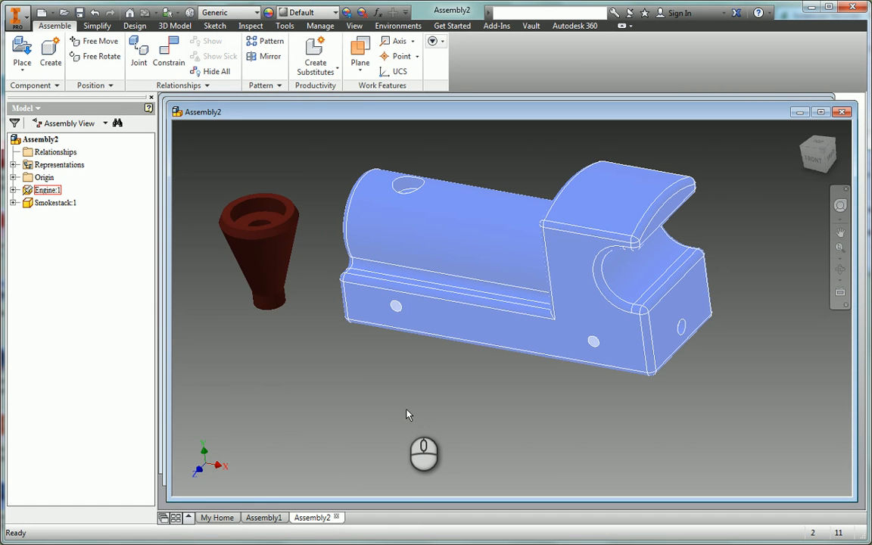
# - Move the Smokestack farther from the Engine and try to move the grounded Engine
pyautogui.moveTo(267, 273); pyautogui.dragTo(237, 272)
pyautogui.click(494, 262)
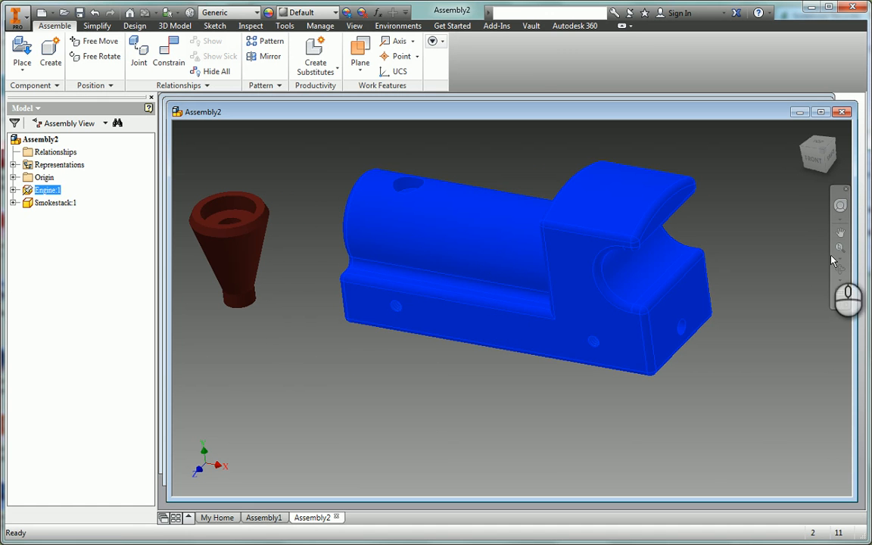
pyautogui.click(840, 232)
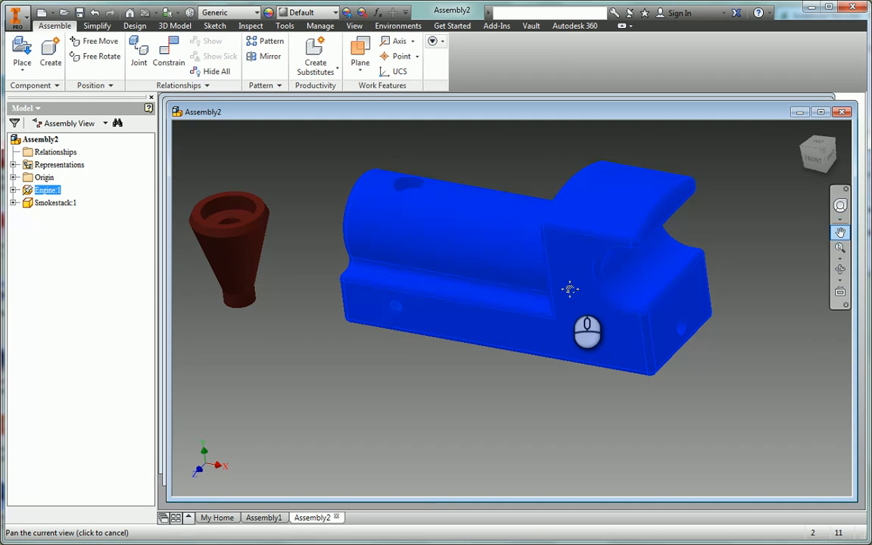
pyautogui.moveTo(568, 289)
pyautogui.mouseDown()
pyautogui.moveTo(620, 316)
pyautogui.moveTo(576, 279)
pyautogui.mouseUp()
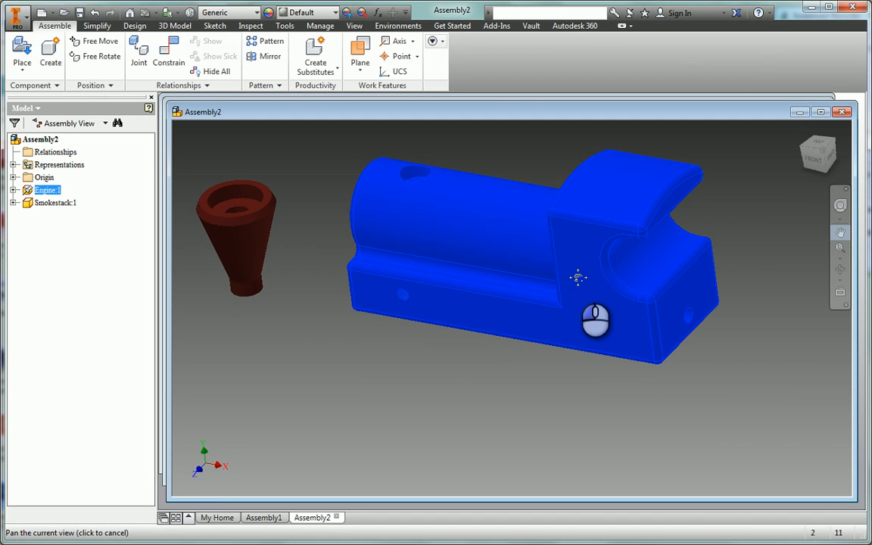
pyautogui.click(841, 267)
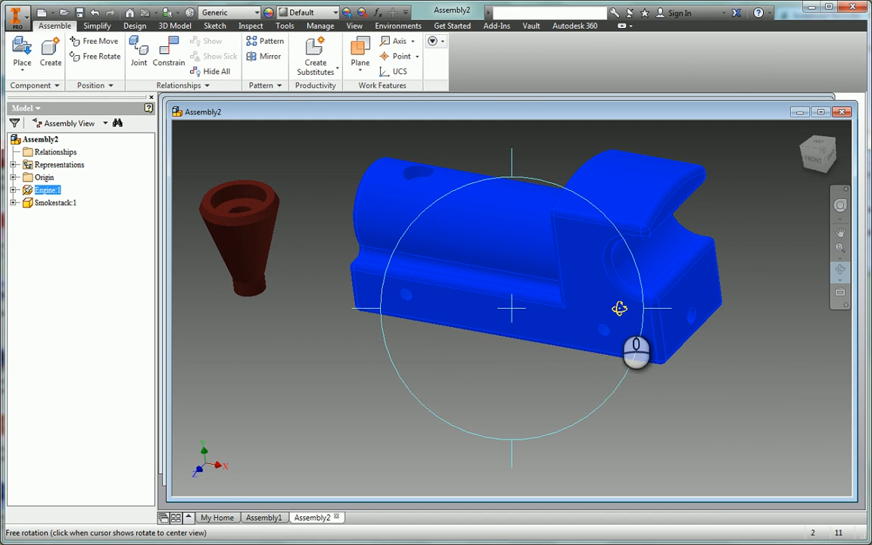
# - Shift the Smokestack slightly down and away from the Engine, and try to move the grounded Engine
pyautogui.moveTo(619, 308); pyautogui.dragTo(562, 317)
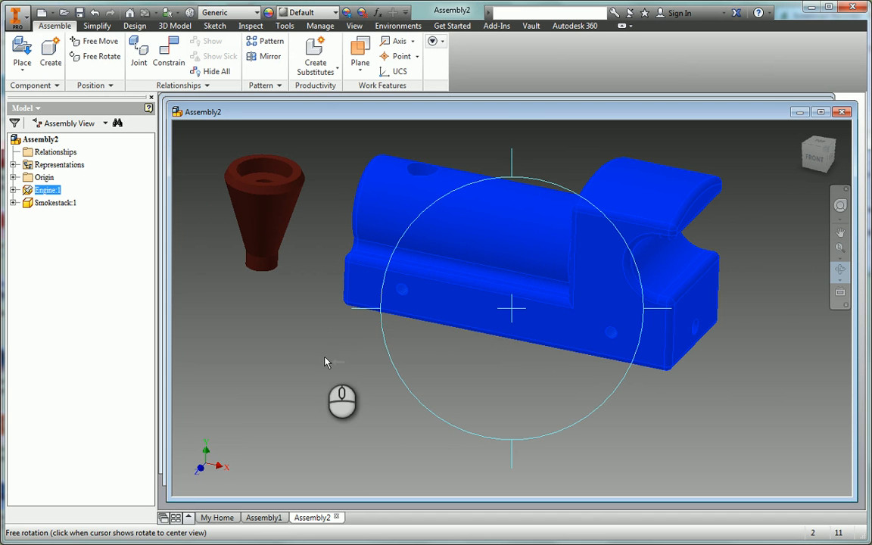
pyautogui.press('Escape')
pyautogui.moveTo(283, 212); pyautogui.dragTo(269, 226)
pyautogui.moveTo(445, 236); pyautogui.dragTo(450, 243)
pyautogui.click(389, 355)
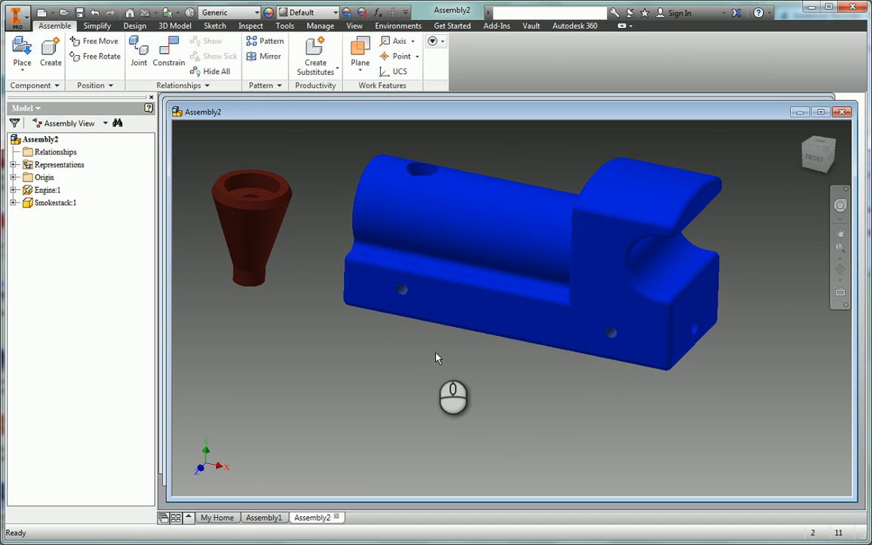
pyautogui.click(483, 335)
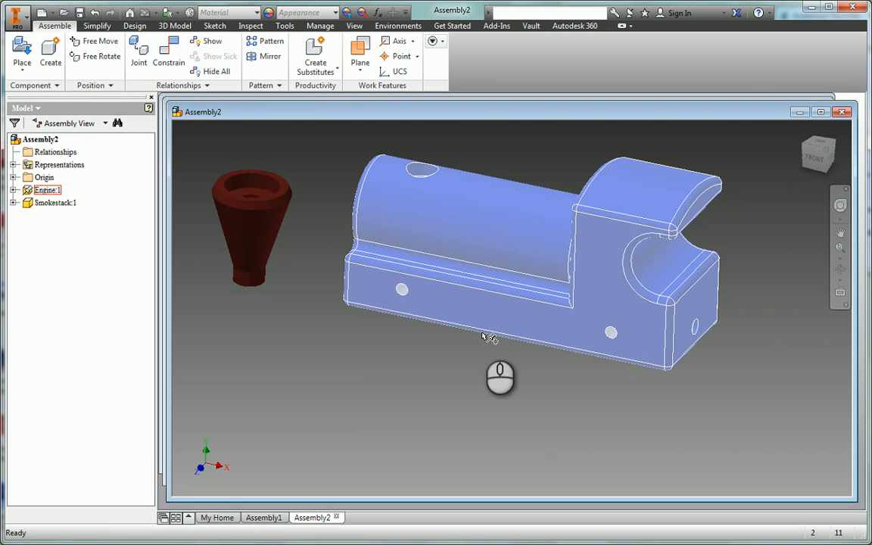
pyautogui.click(386, 333)
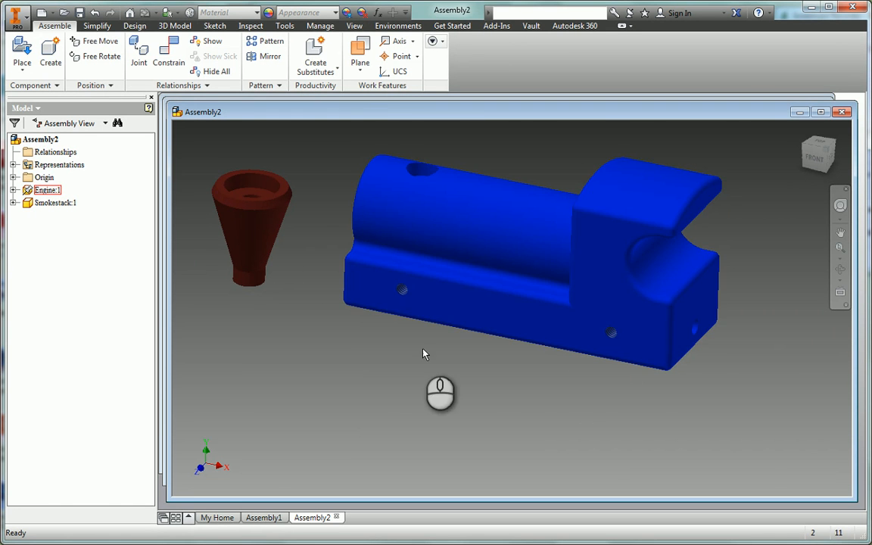
pyautogui.click(530, 311)
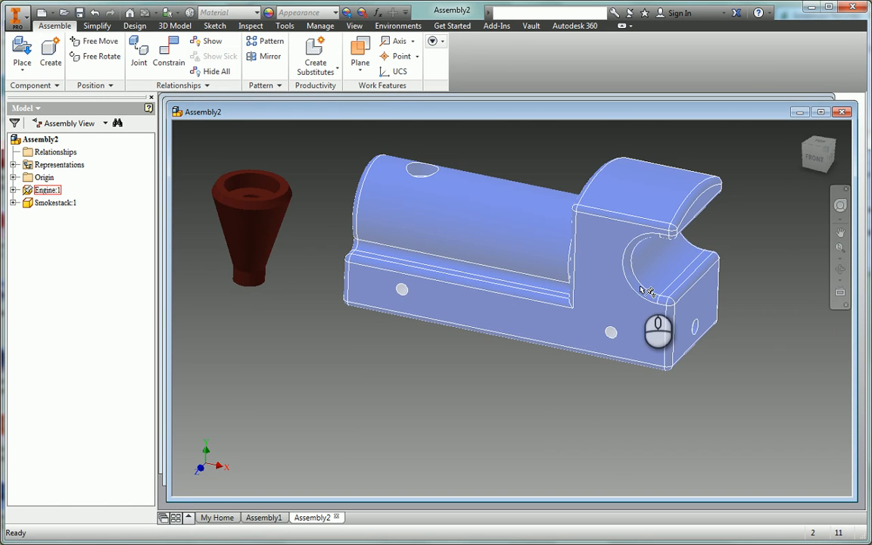
pyautogui.click(456, 362)
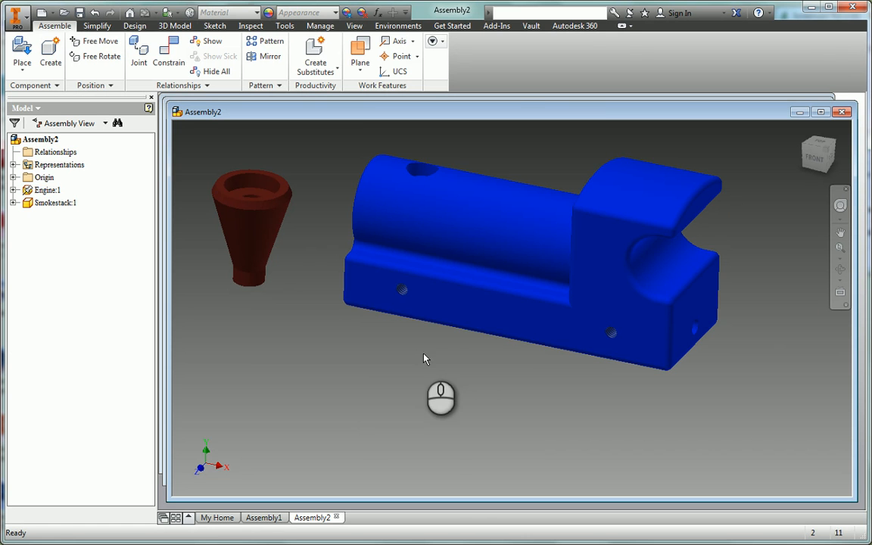
# - Apply an Insert constraint with a 0.000 in offset between the Smokestack's bottom circular edge and the hole on top of the Engine's boiler
pyautogui.click(171, 50)
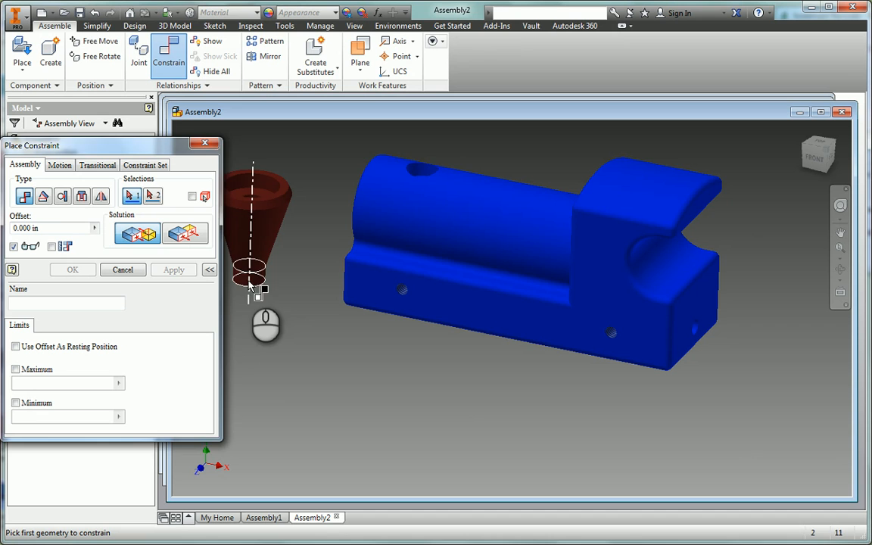
pyautogui.click(250, 285)
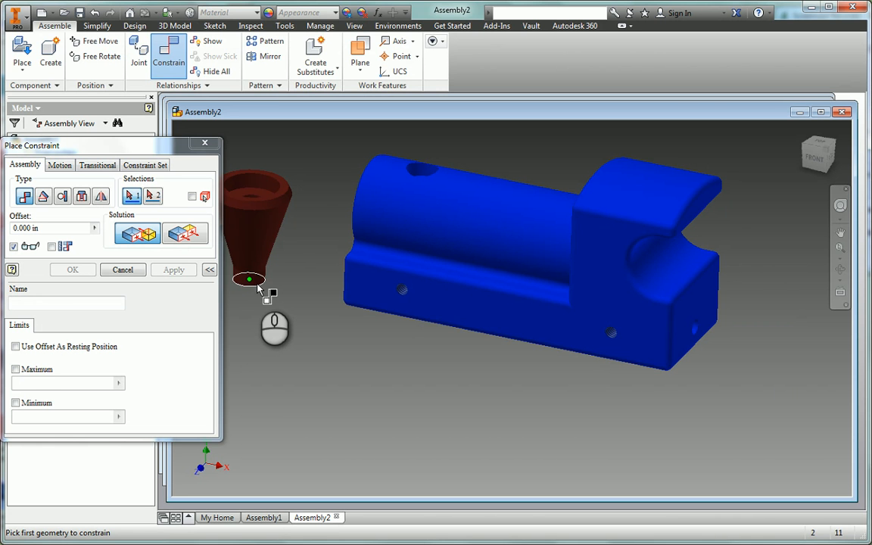
pyautogui.click(841, 268)
pyautogui.moveTo(533, 280)
pyautogui.mouseDown()
pyautogui.moveTo(519, 364)
pyautogui.moveTo(545, 277)
pyautogui.mouseUp()
pyautogui.press('Escape')
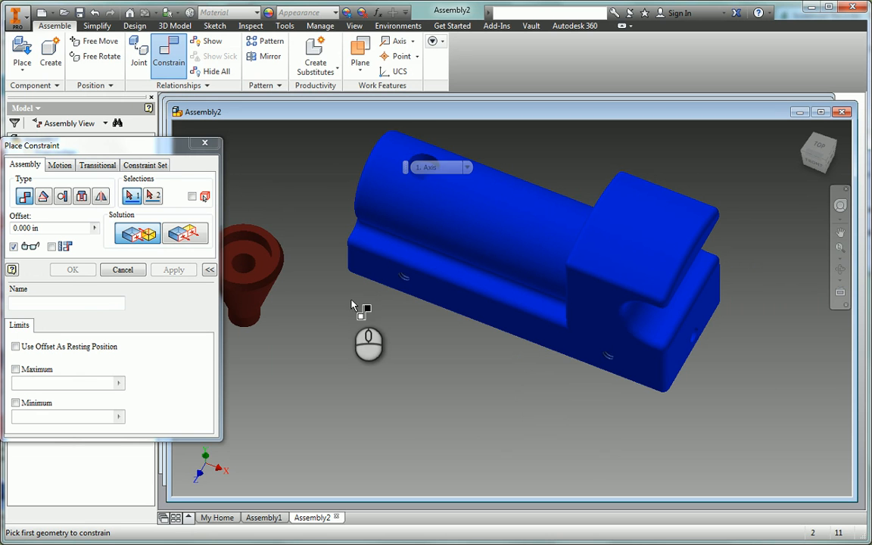
pyautogui.click(840, 269)
pyautogui.moveTo(517, 296); pyautogui.dragTo(356, 284)
pyautogui.press('Escape')
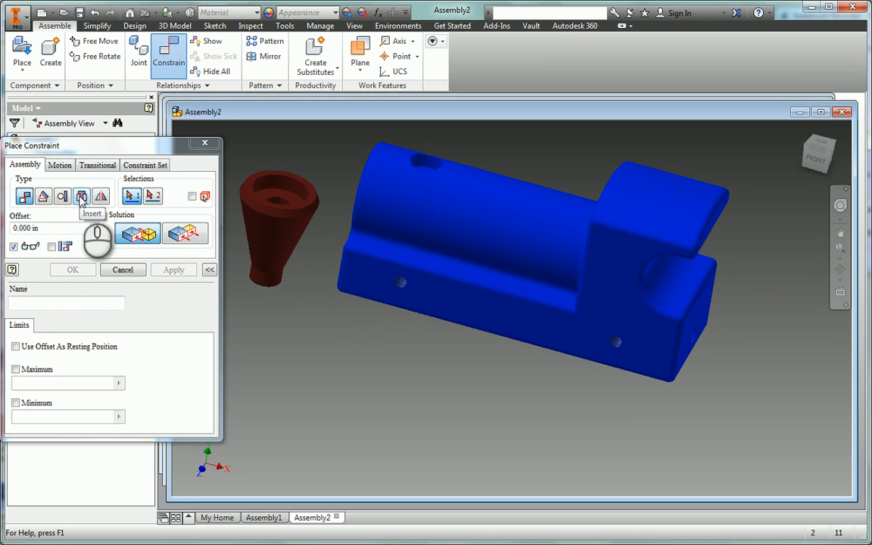
pyautogui.click(82, 197)
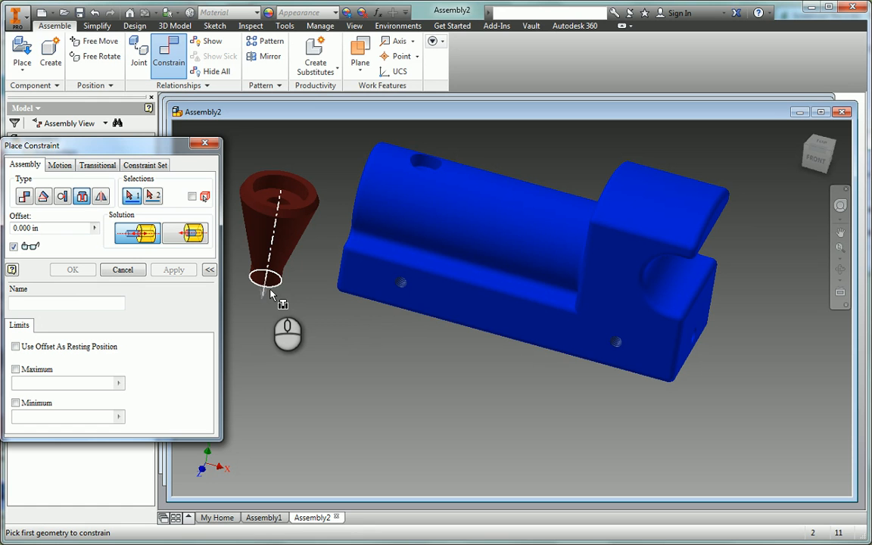
pyautogui.click(271, 294)
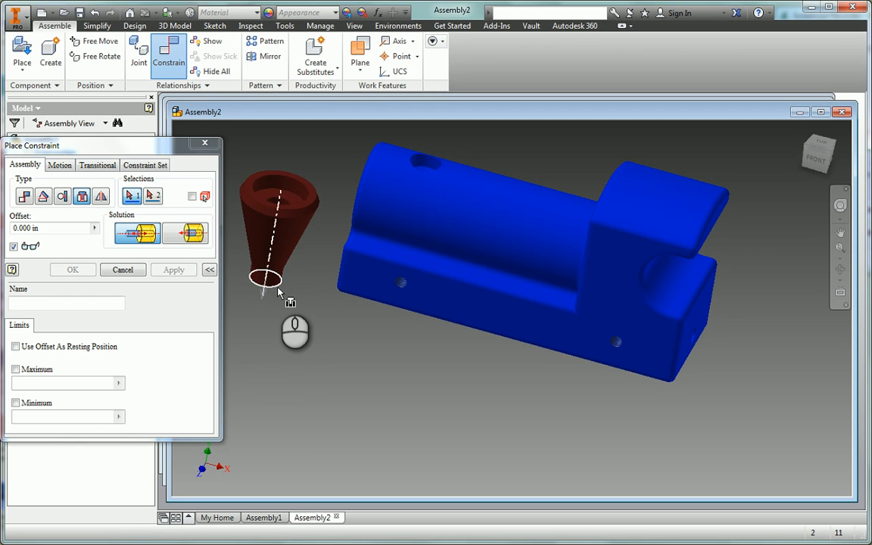
pyautogui.click(277, 287)
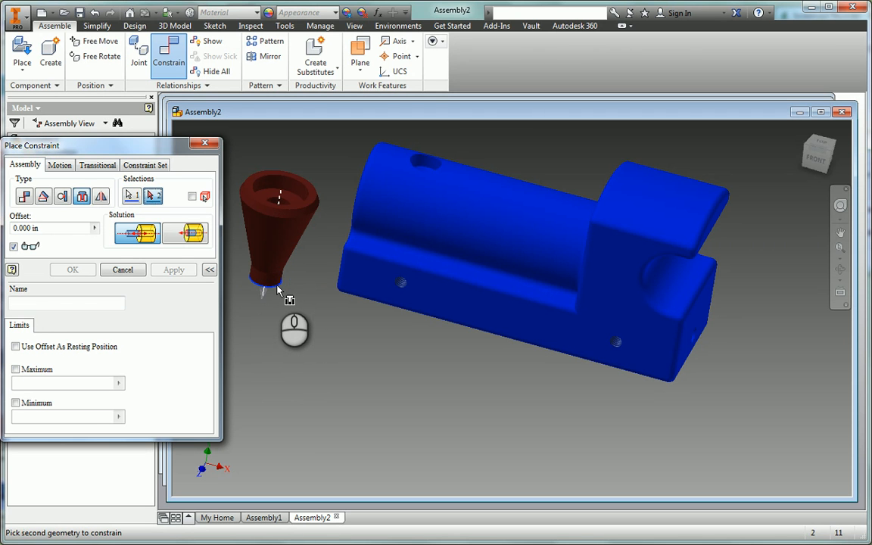
pyautogui.click(434, 167)
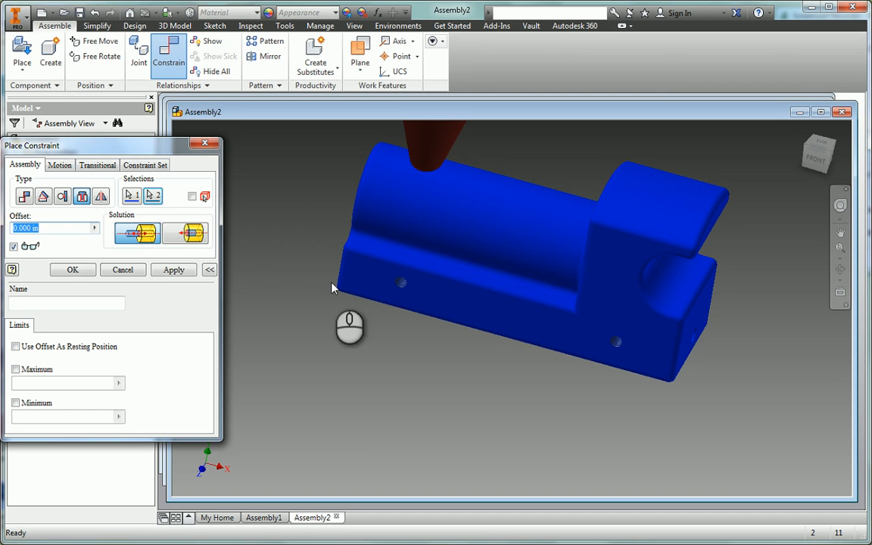
pyautogui.click(173, 270)
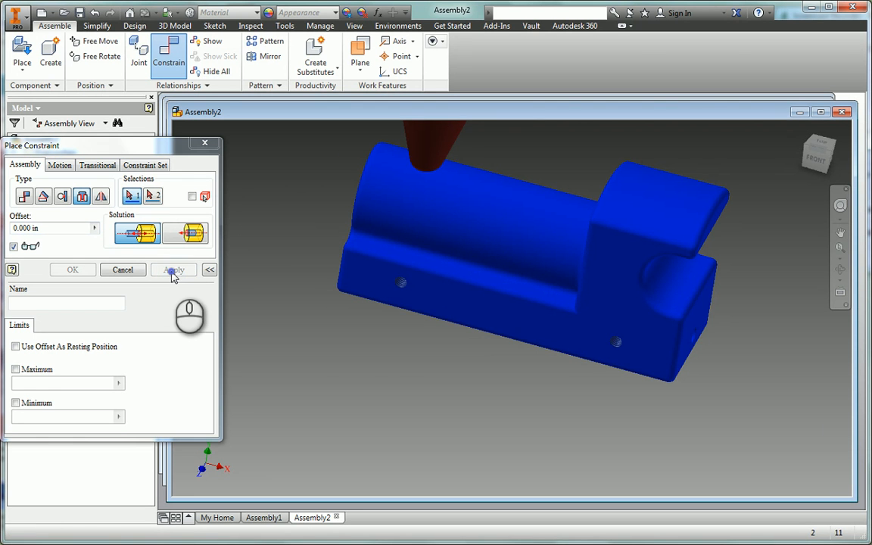
# - Turn on the display of degrees of freedom for the assembly components
pyautogui.click(840, 269)
pyautogui.moveTo(517, 252); pyautogui.dragTo(503, 268)
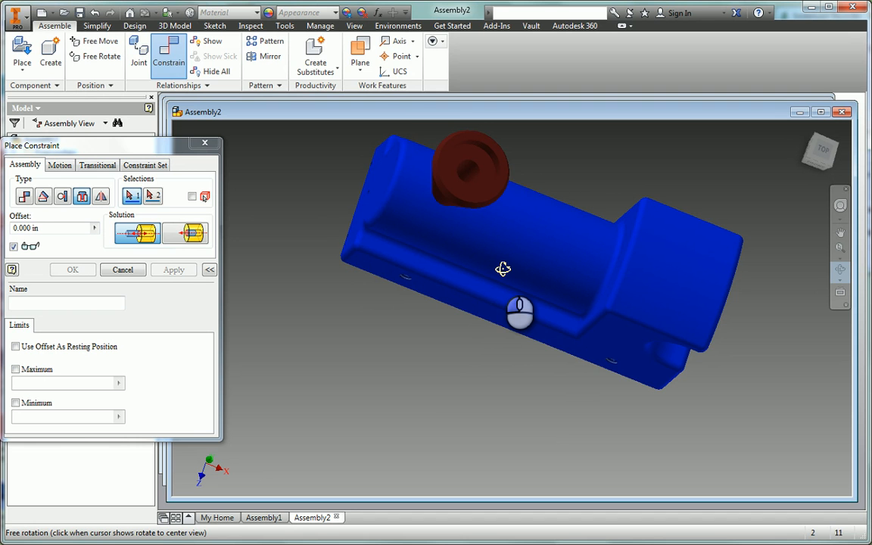
pyautogui.press('Escape')
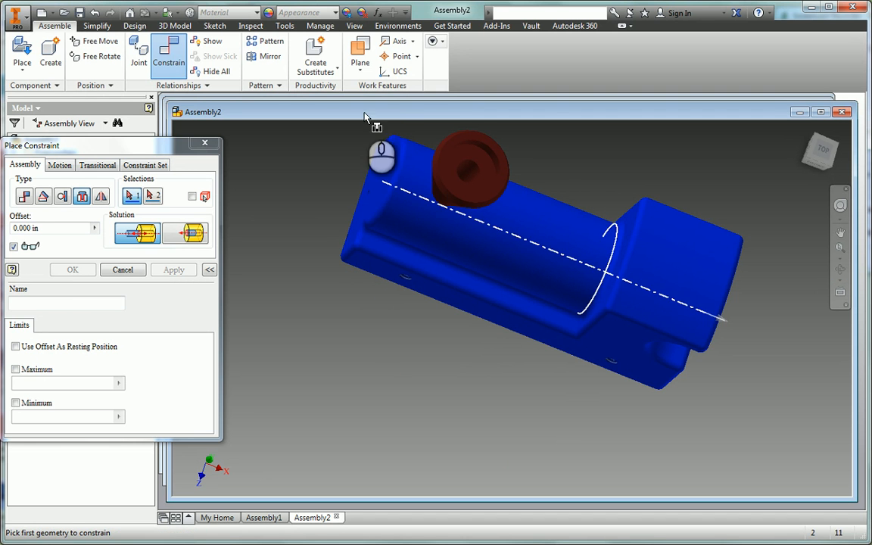
pyautogui.click(354, 26)
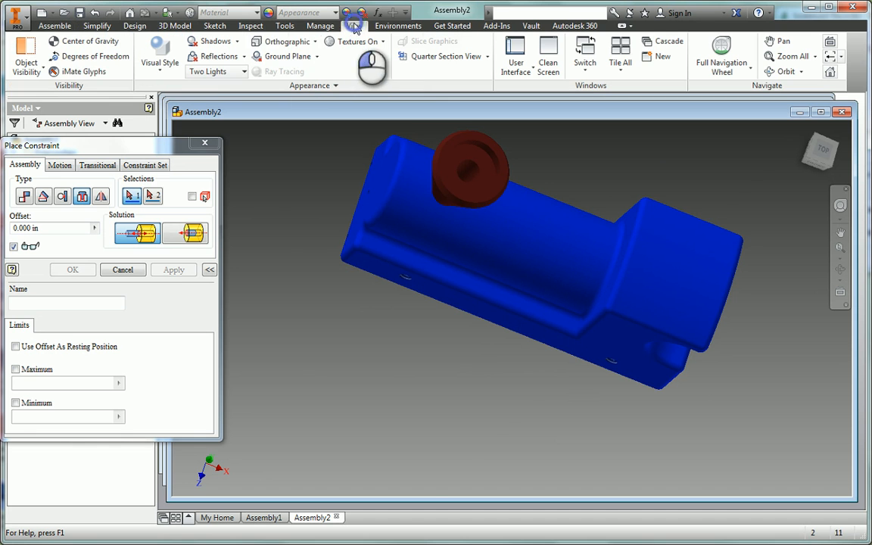
pyautogui.click(76, 59)
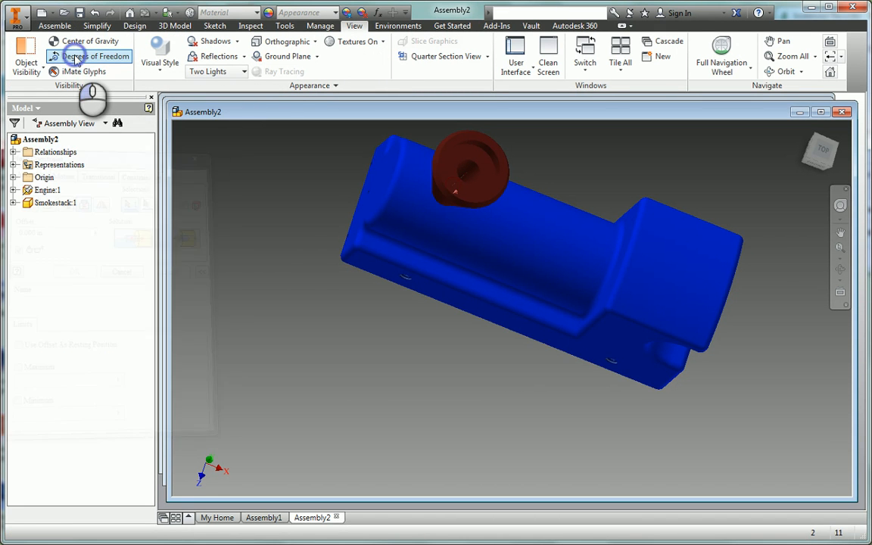
pyautogui.click(424, 235)
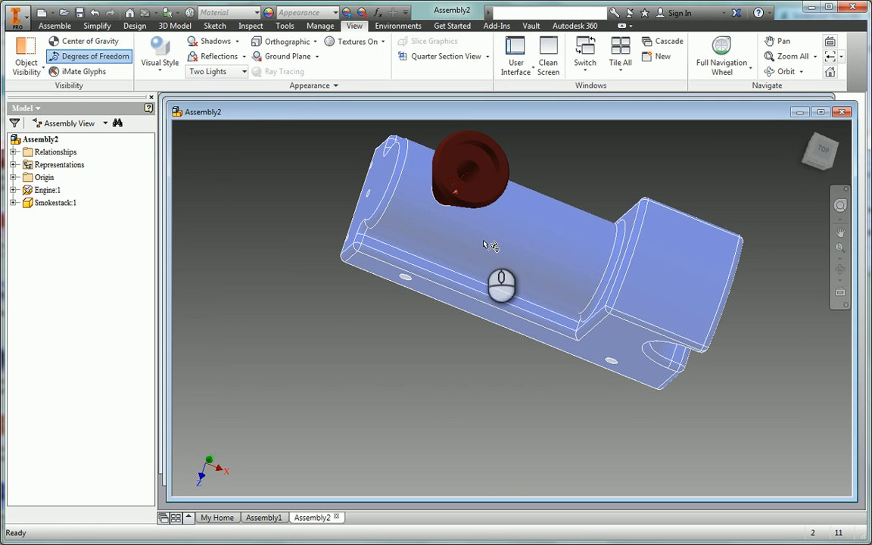
pyautogui.click(298, 259)
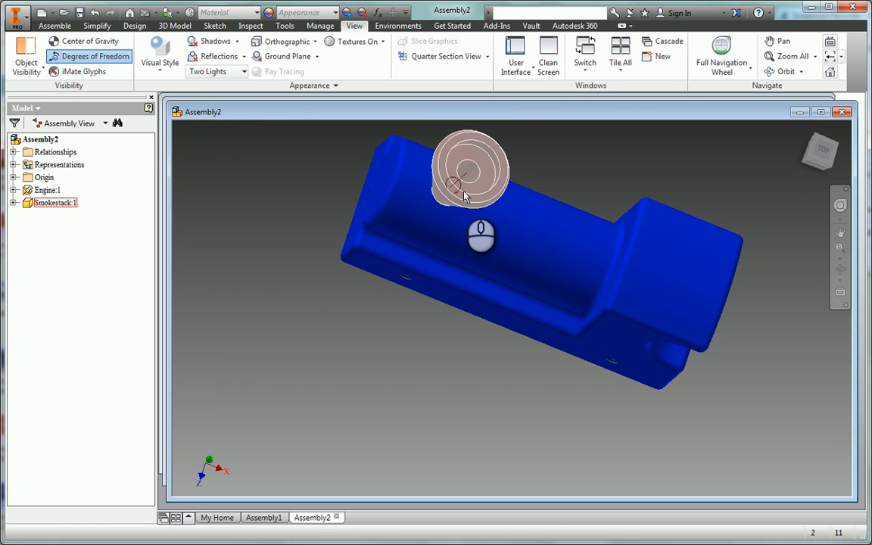
# - Rotate the inserted Smokestack about its axis to test its remaining degree of freedom
pyautogui.click(839, 233)
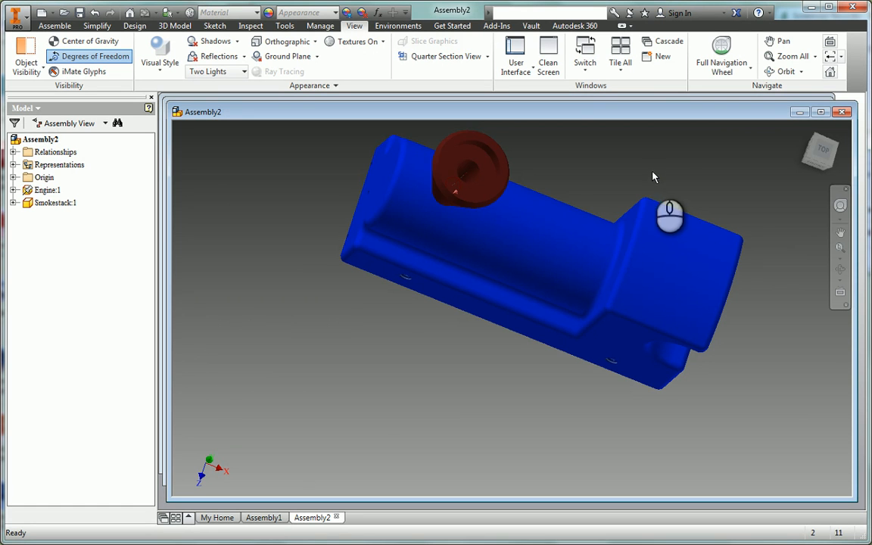
pyautogui.click(504, 167)
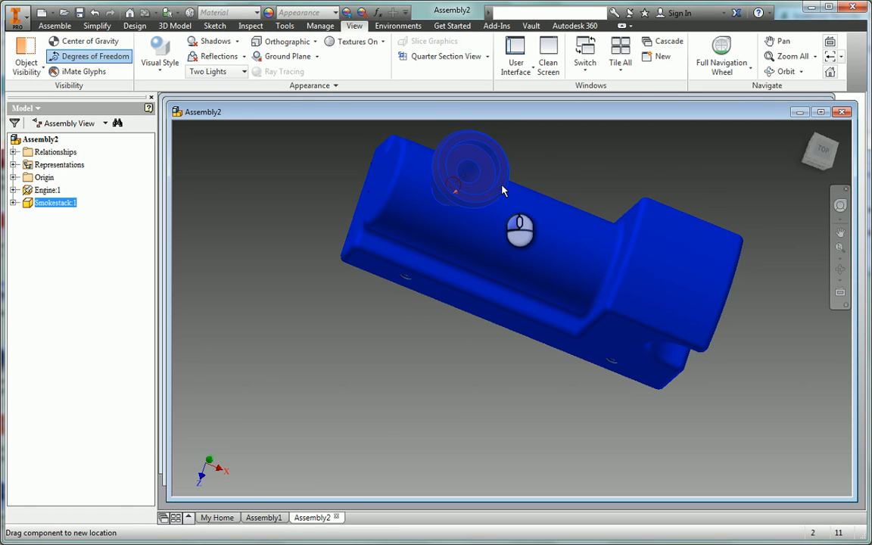
pyautogui.scroll(5, 470, 174)
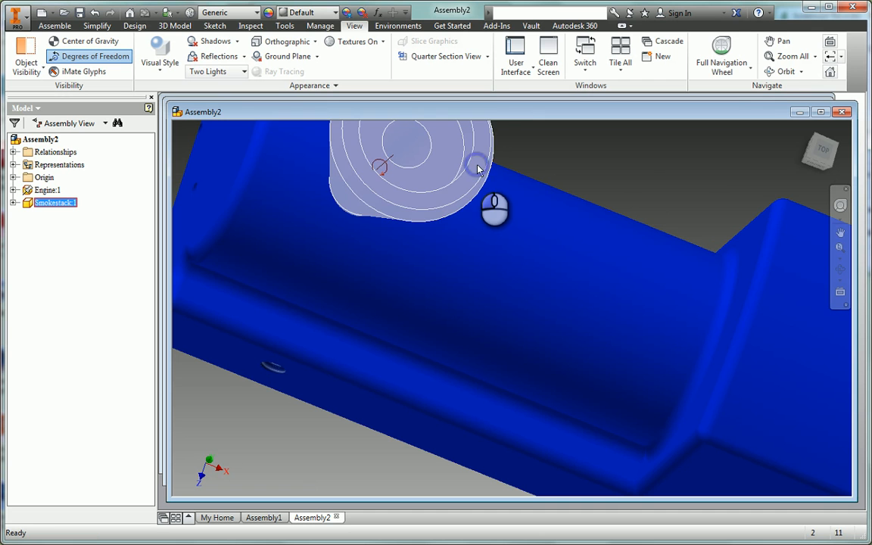
pyautogui.click(469, 182)
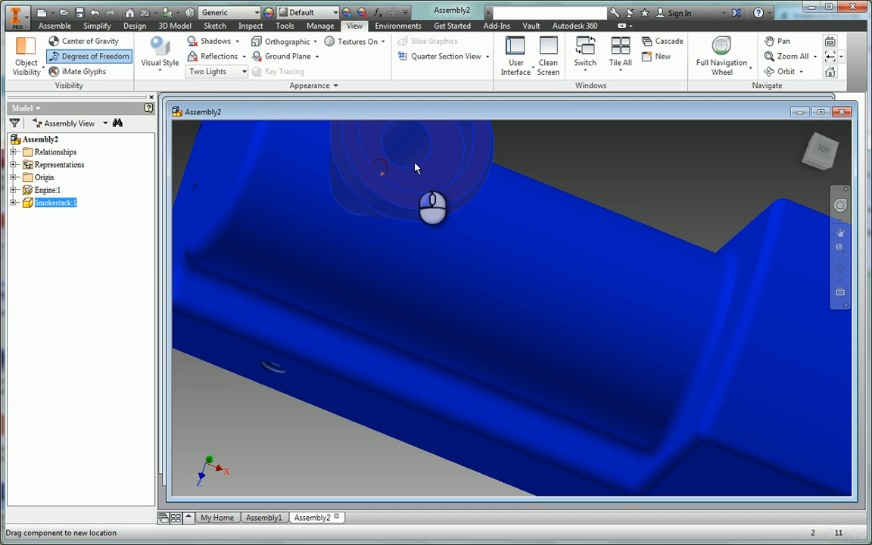
pyautogui.click(463, 162)
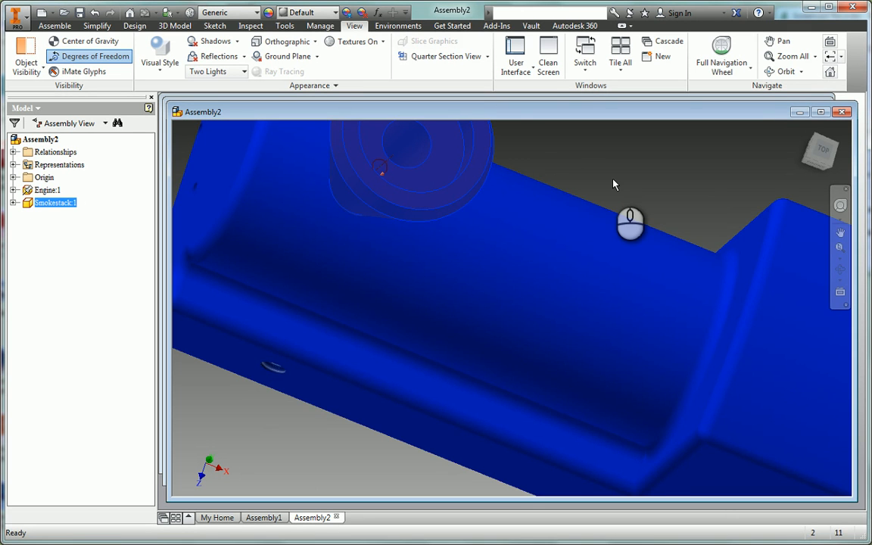
# - Make the YZ origin plane of the Smokestack visible, with the assembly in its home view
pyautogui.scroll(-3, 613, 184)
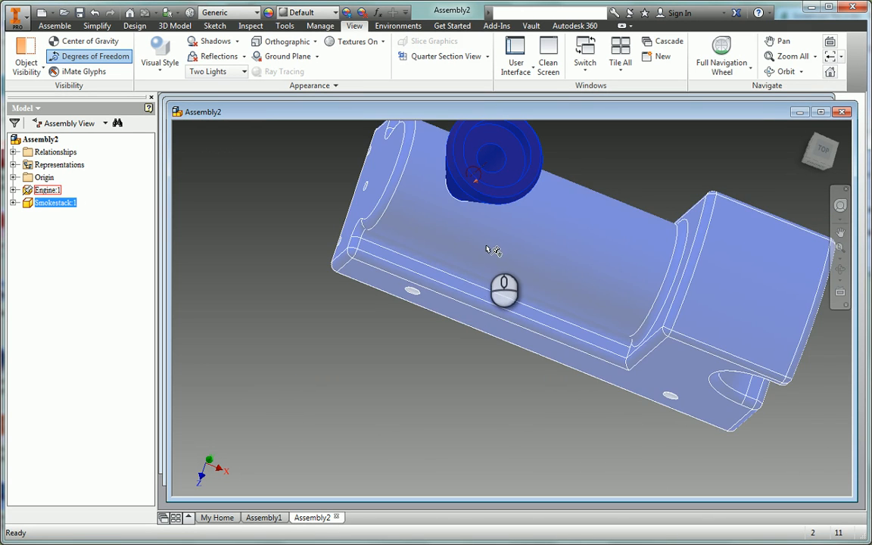
pyautogui.click(840, 233)
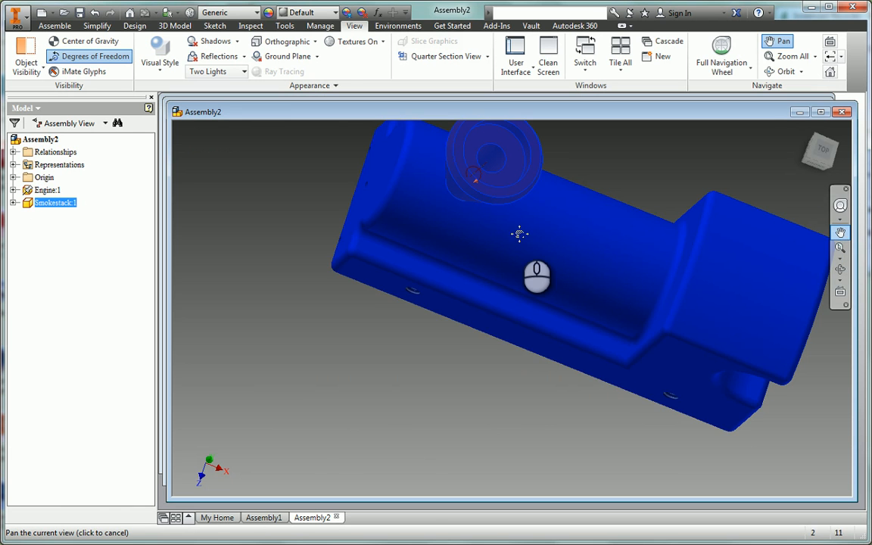
pyautogui.moveTo(519, 234); pyautogui.dragTo(449, 281)
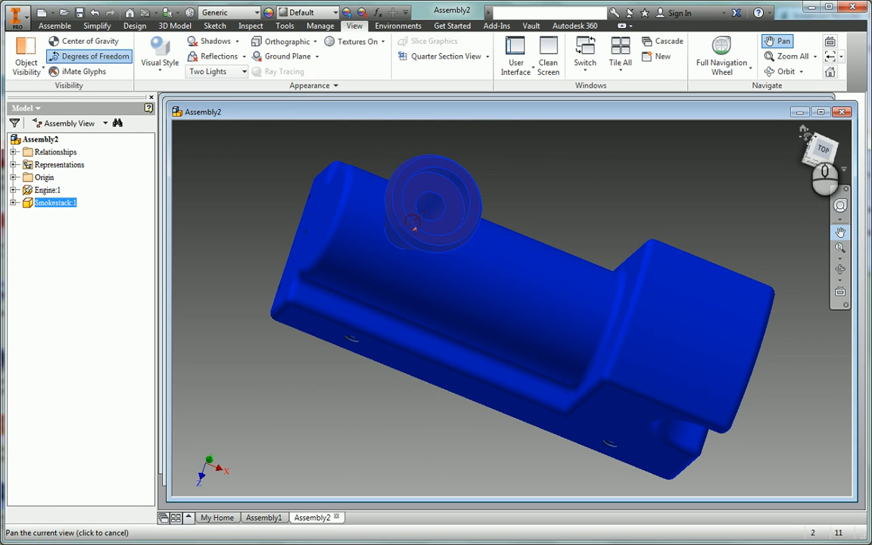
pyautogui.click(804, 130)
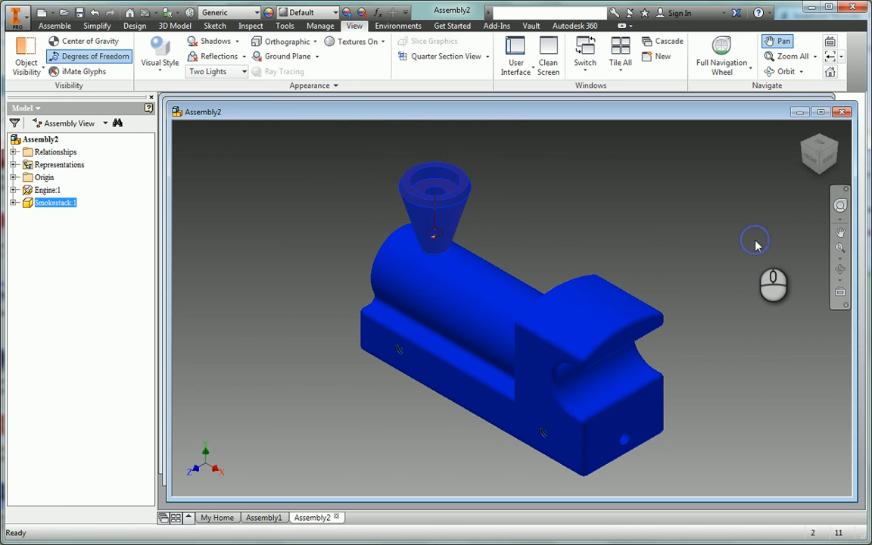
pyautogui.press('Escape')
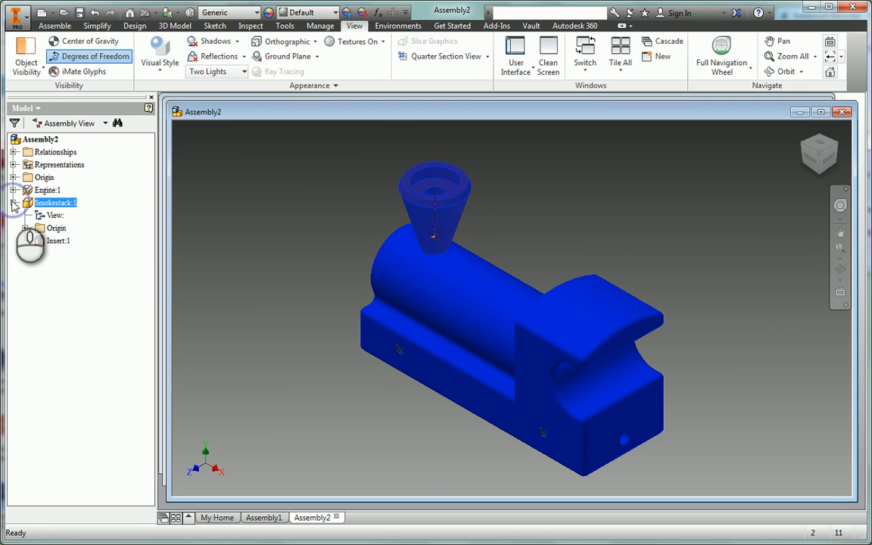
pyautogui.click(26, 228)
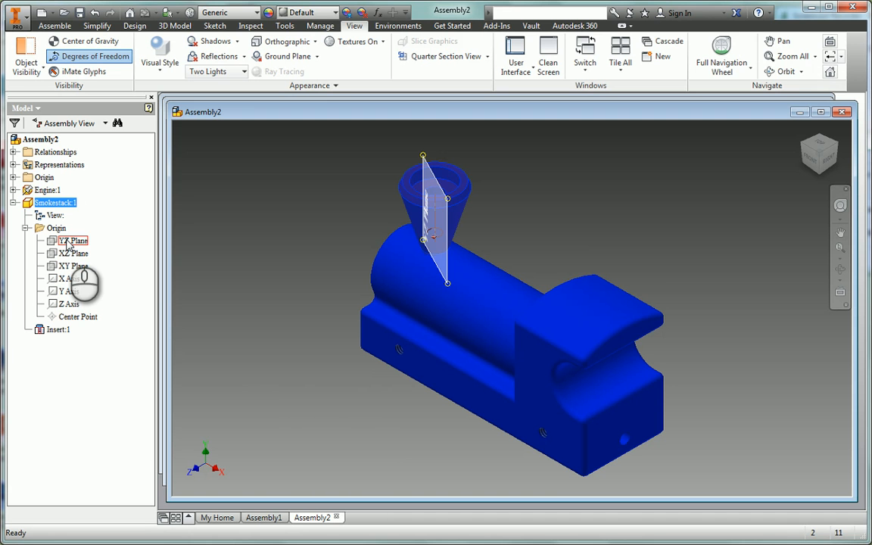
pyautogui.rightClick(53, 244)
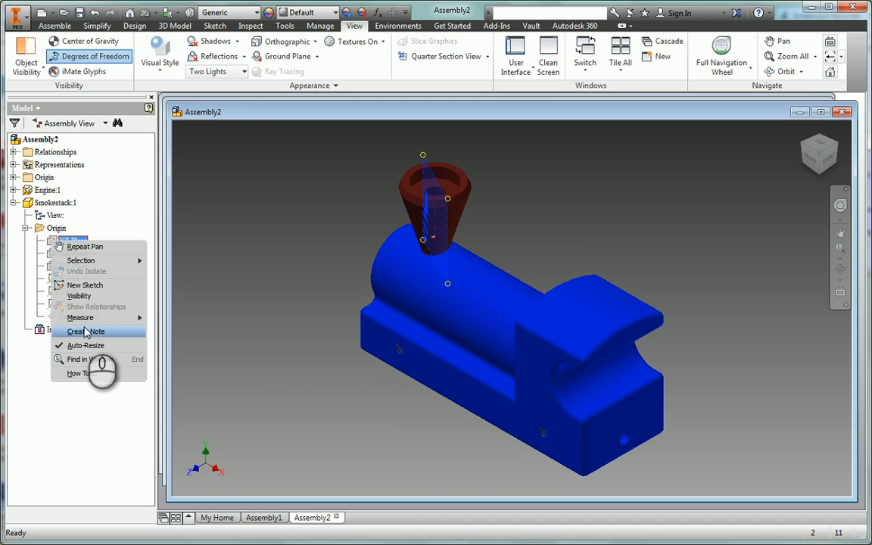
pyautogui.click(68, 291)
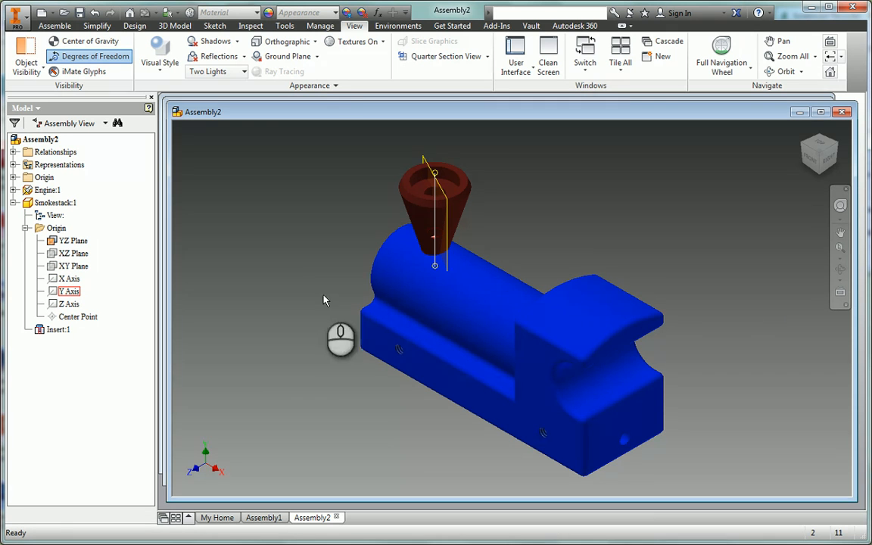
# - Apply a Directed Angle constraint of 0.00 deg between the Smokestack's YZ plane and the Engine cab's face toward the boiler
pyautogui.click(64, 26)
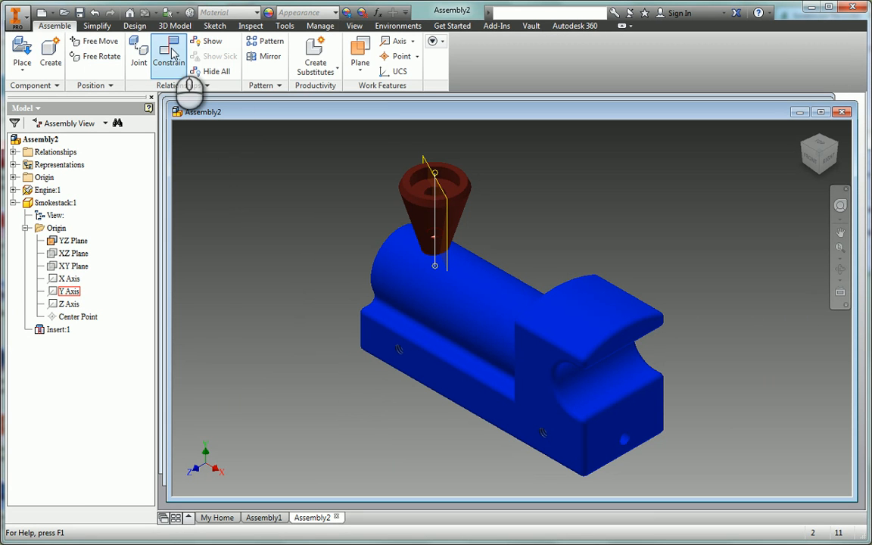
pyautogui.click(171, 50)
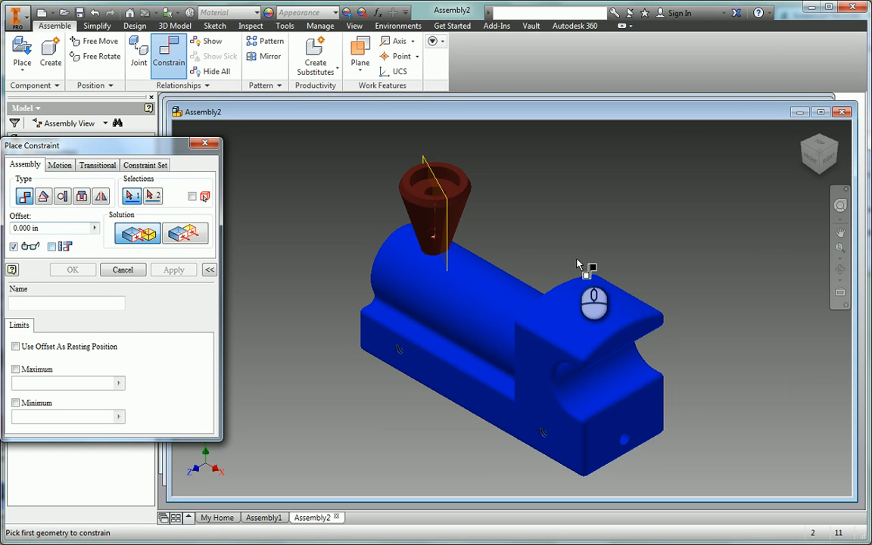
pyautogui.click(840, 268)
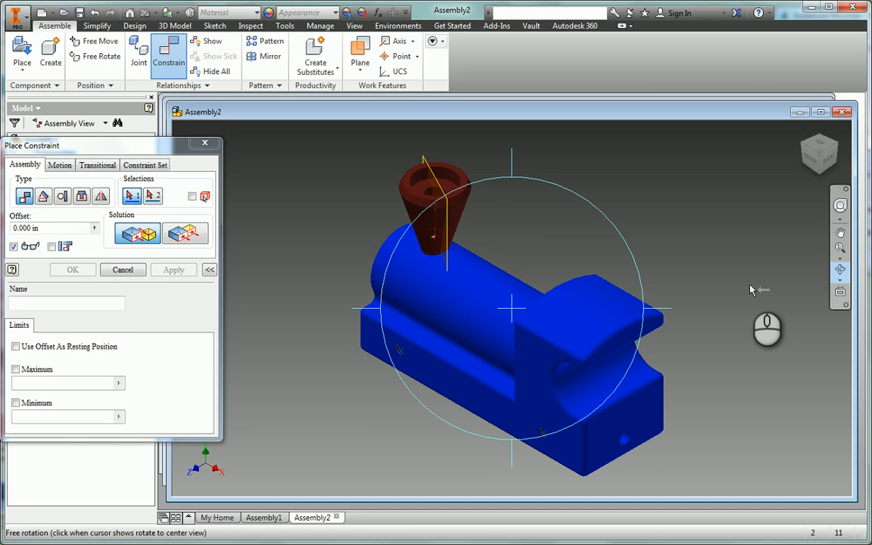
pyautogui.moveTo(497, 326); pyautogui.dragTo(435, 332)
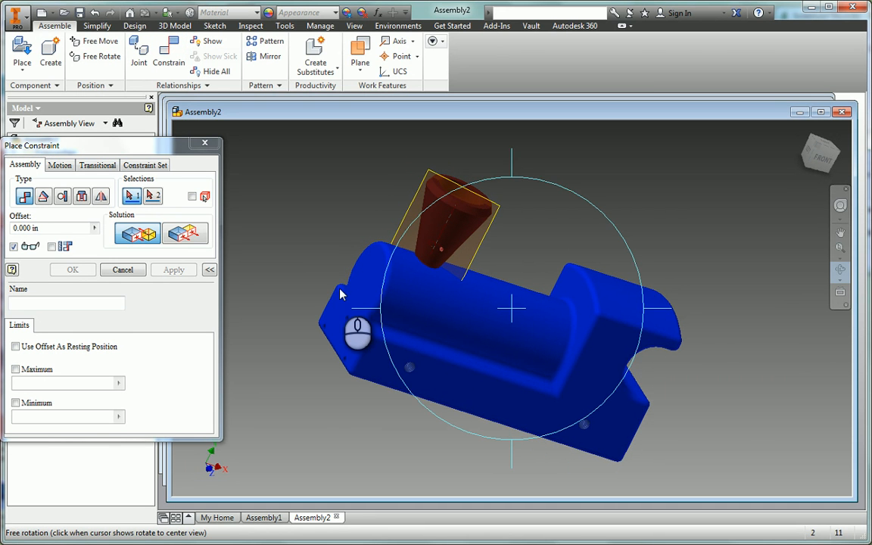
pyautogui.press('Escape')
pyautogui.click(43, 197)
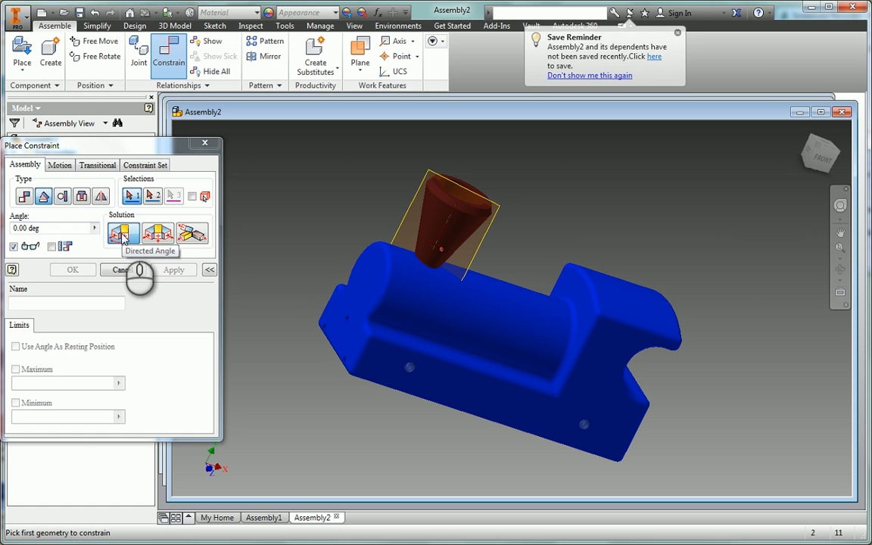
pyautogui.click(496, 212)
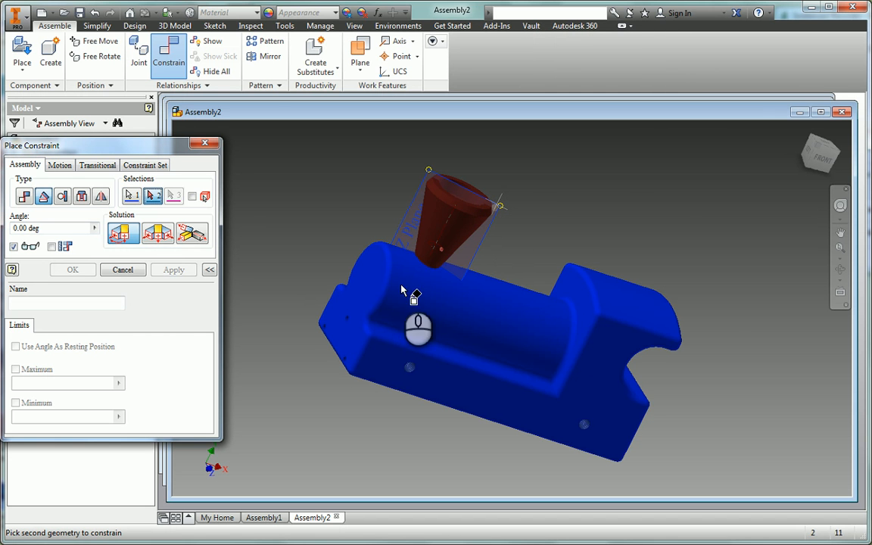
pyautogui.click(581, 294)
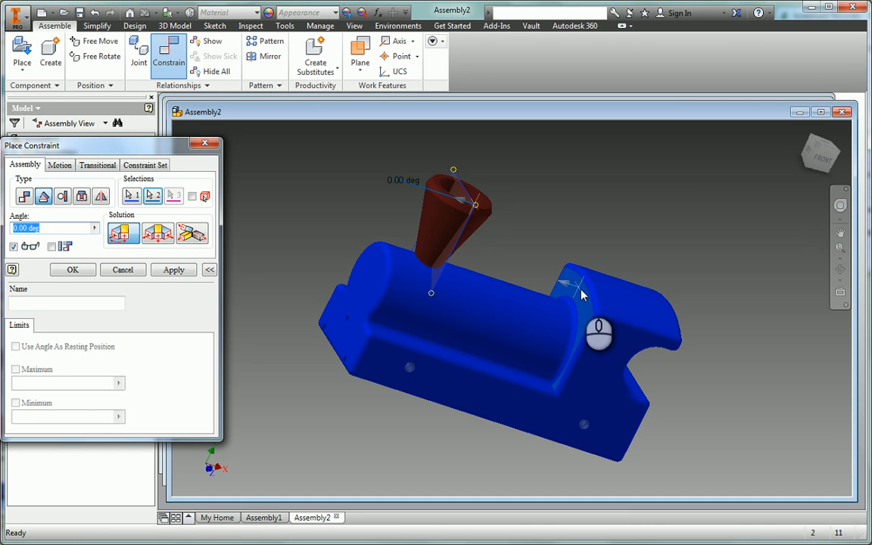
pyautogui.click(174, 270)
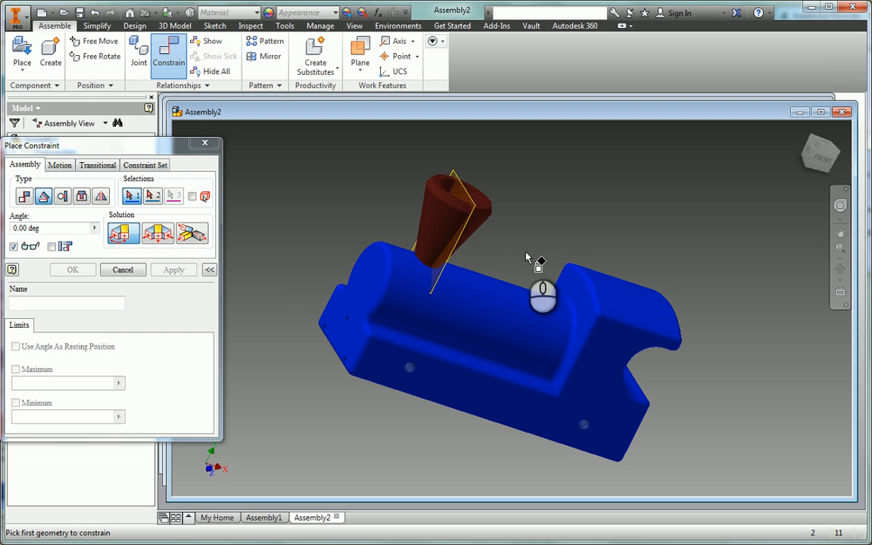
pyautogui.click(457, 210)
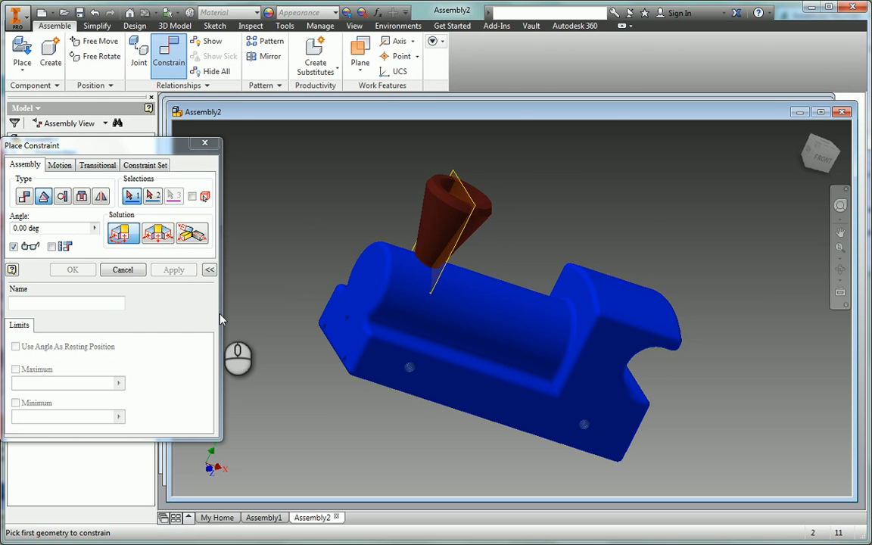
pyautogui.click(205, 143)
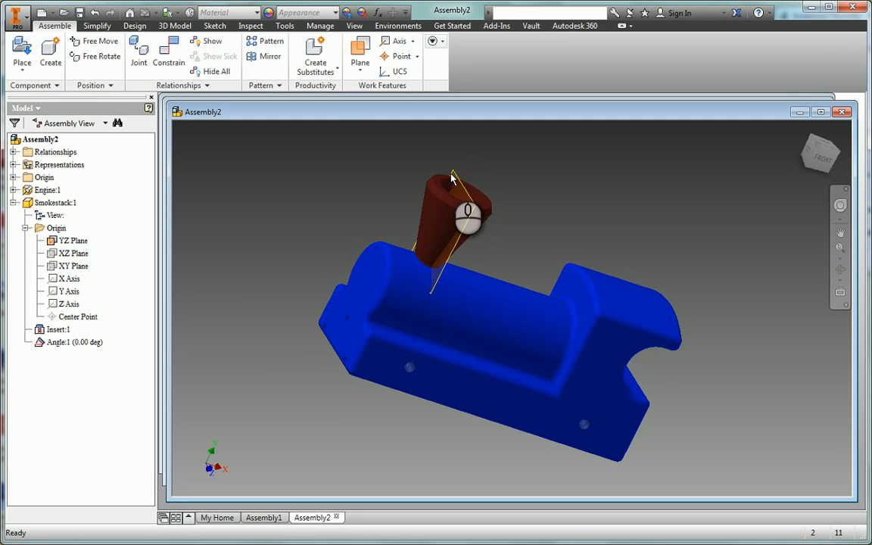
# - Hide the YZ origin plane of the Smokestack
pyautogui.click(458, 195)
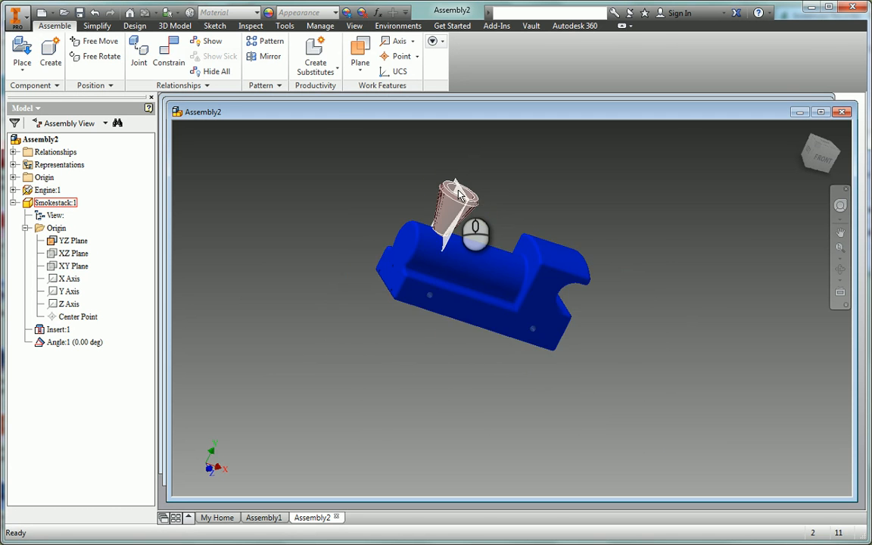
pyautogui.scroll(5, 455, 193)
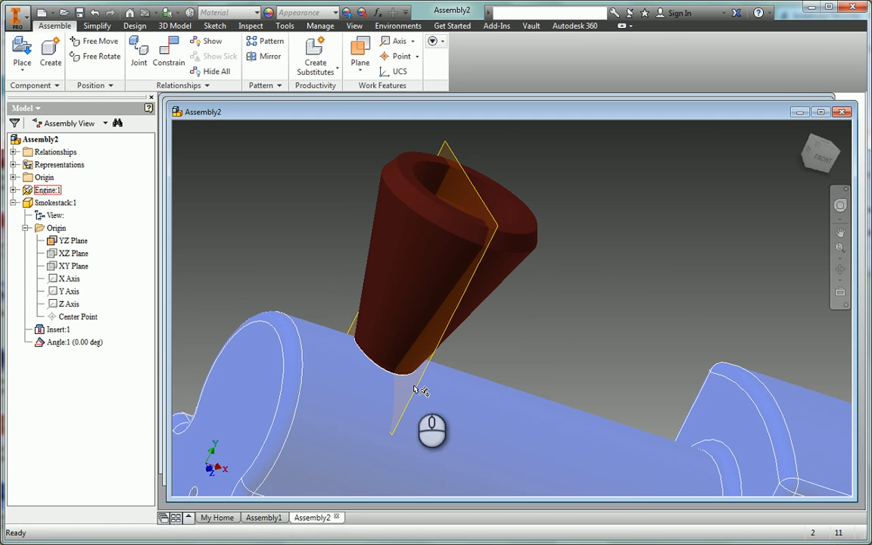
pyautogui.click(330, 328)
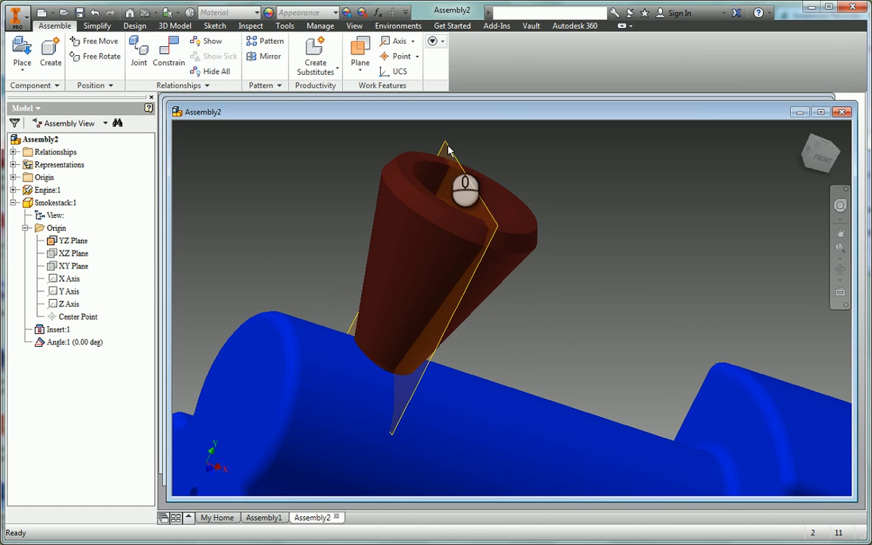
pyautogui.click(459, 177)
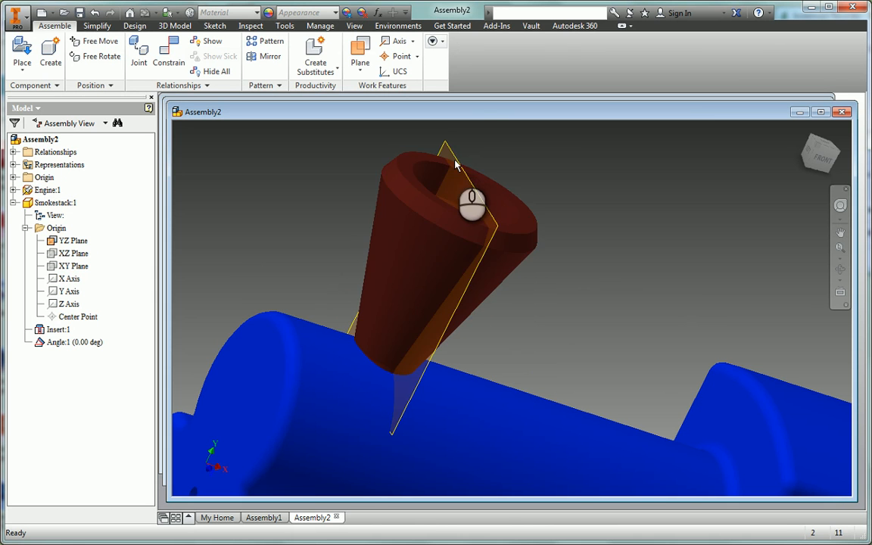
pyautogui.rightClick(51, 242)
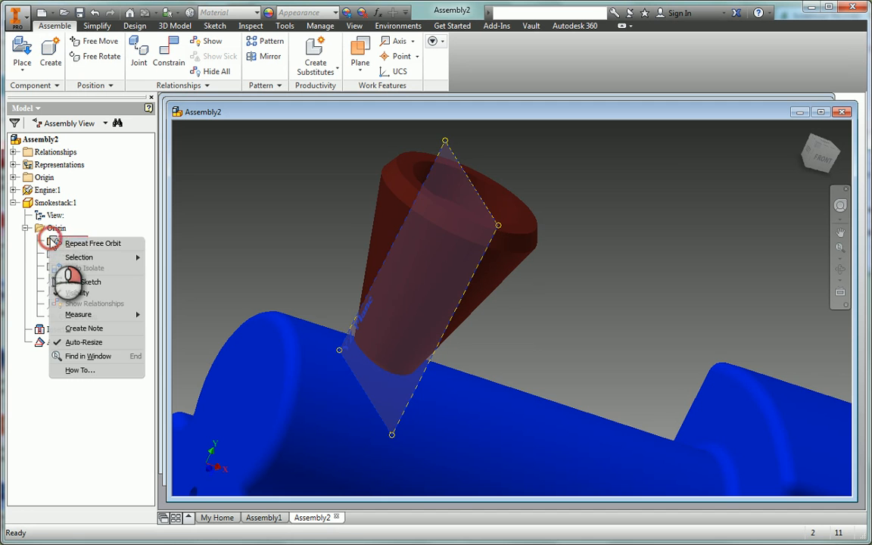
pyautogui.click(83, 294)
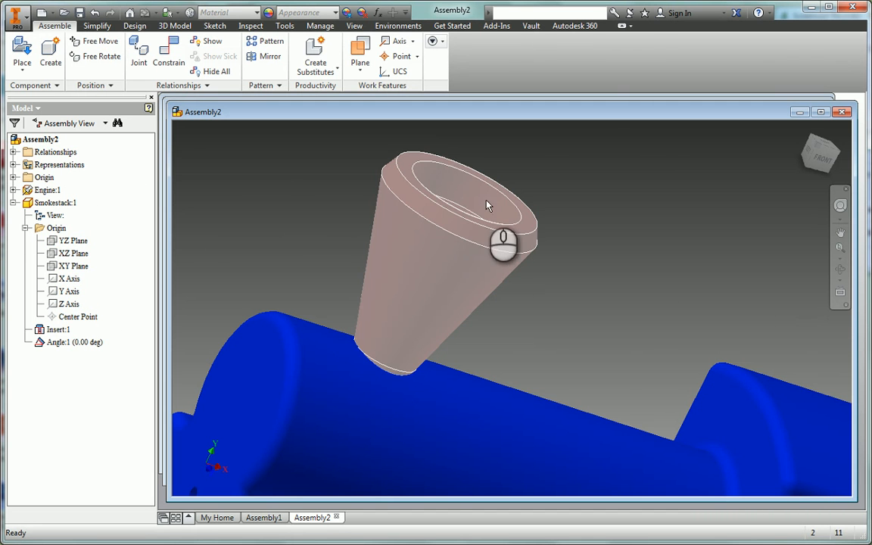
# - Try to rotate the Smokestack about its axis to test the angle constraint
pyautogui.moveTo(454, 221); pyautogui.dragTo(534, 231)
pyautogui.scroll(-3, 663, 217)
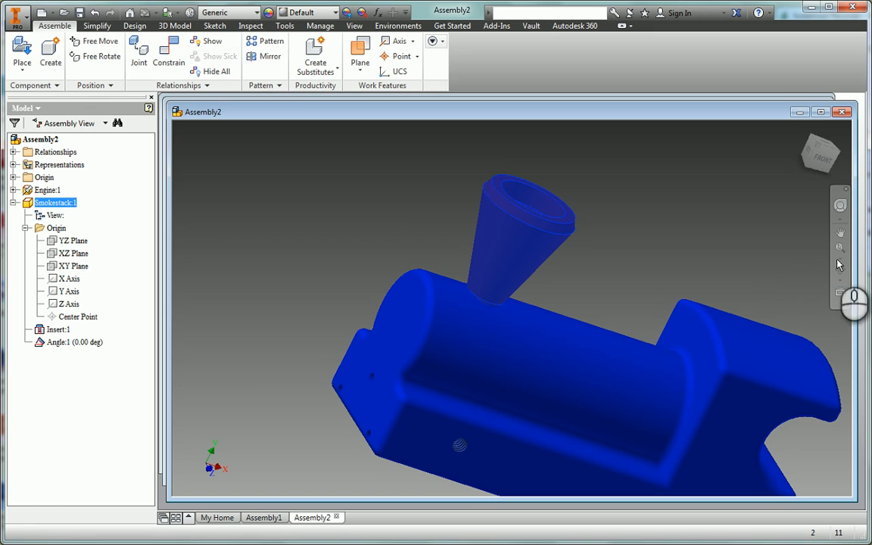
pyautogui.click(663, 226)
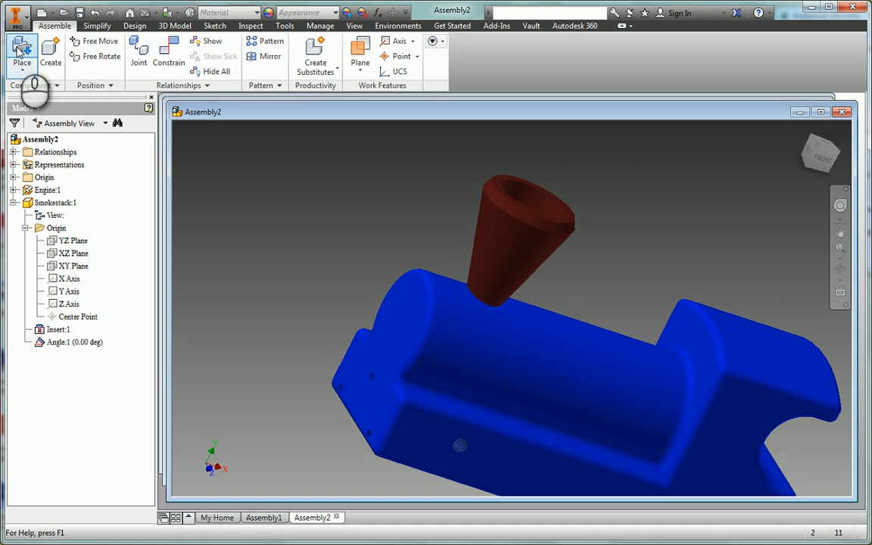
# - Place four instances of the Wheel component from the Train2 folder in the space above the Engine
pyautogui.click(22, 57)
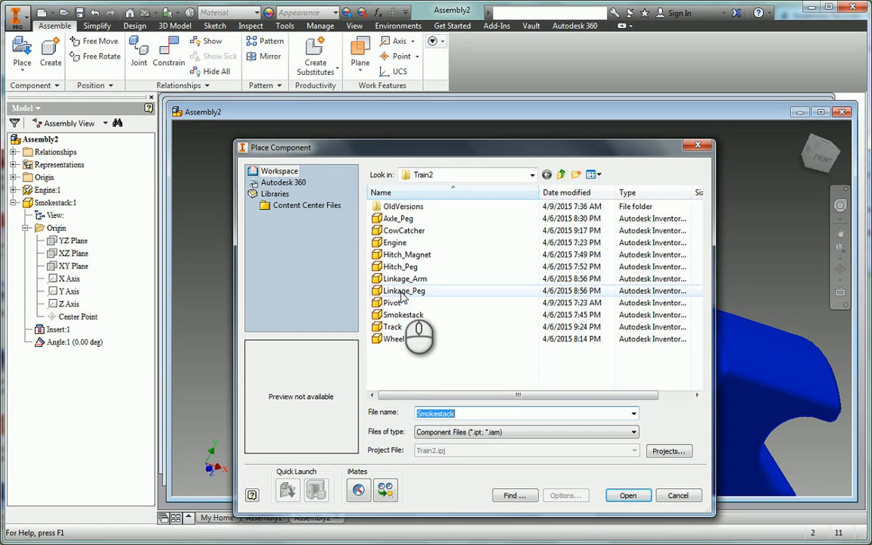
pyautogui.click(394, 339)
pyautogui.click(629, 495)
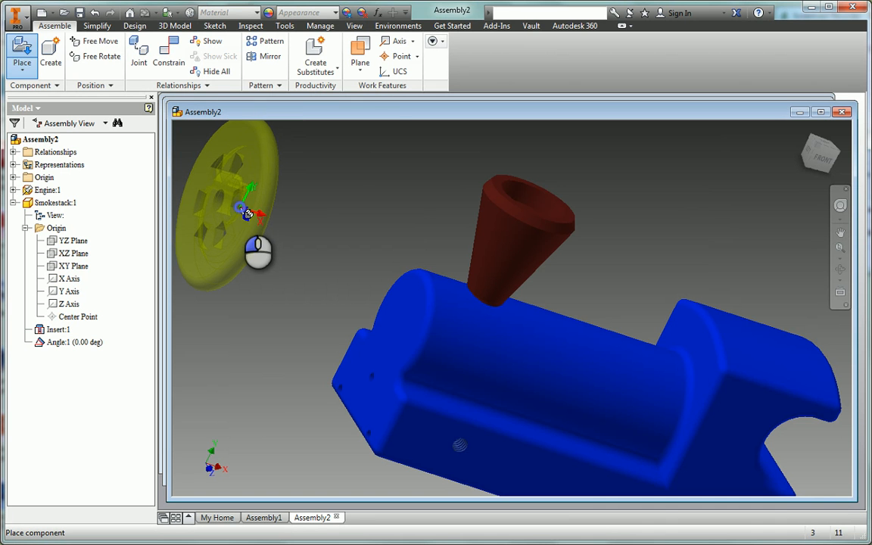
pyautogui.click(246, 213)
pyautogui.click(333, 212)
pyautogui.click(418, 210)
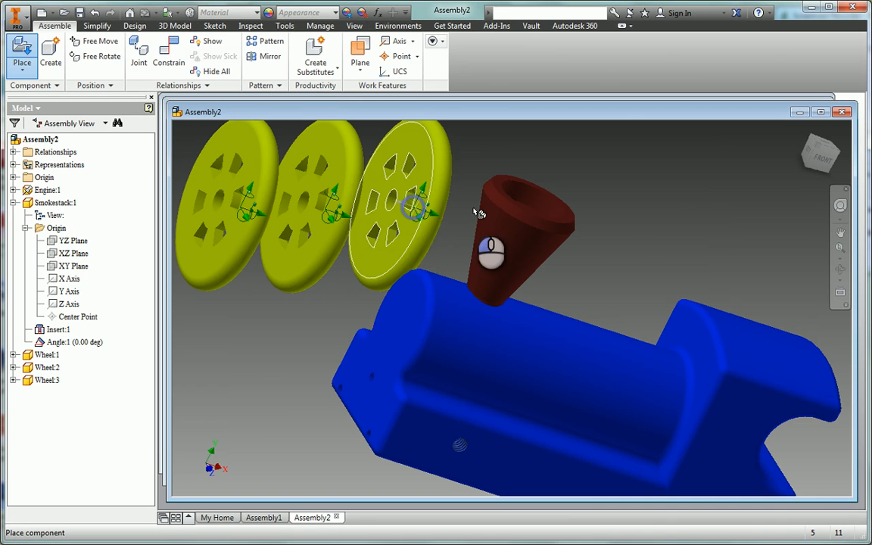
pyautogui.click(621, 215)
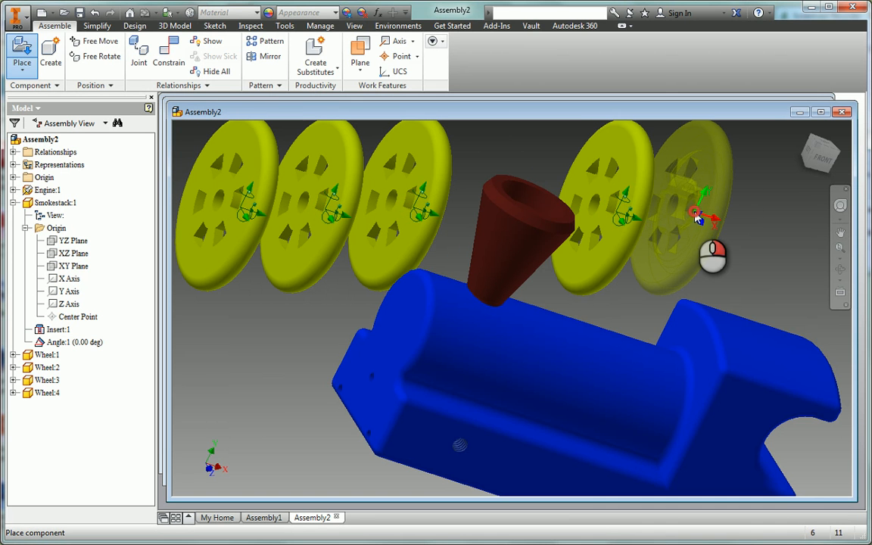
pyautogui.rightClick(696, 213)
pyautogui.click(739, 210)
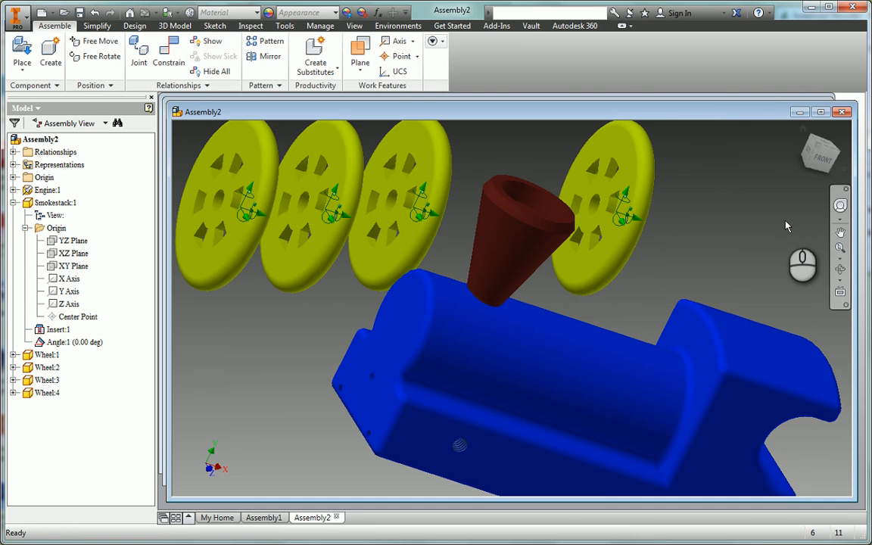
# - Apply an Insert constraint with a 0.000 in offset between the first Wheel's center hole and the Engine's side hole nearest the Smokestack
pyautogui.scroll(-4, 785, 225)
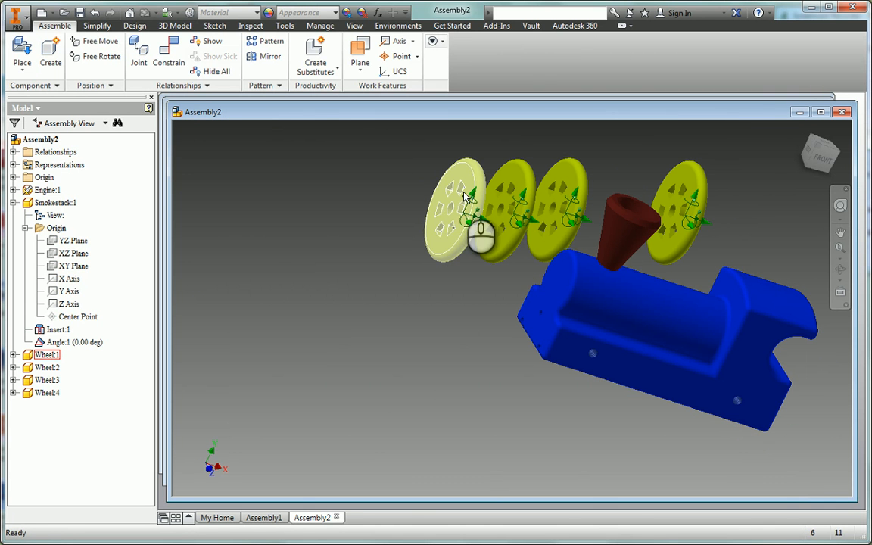
pyautogui.click(611, 362)
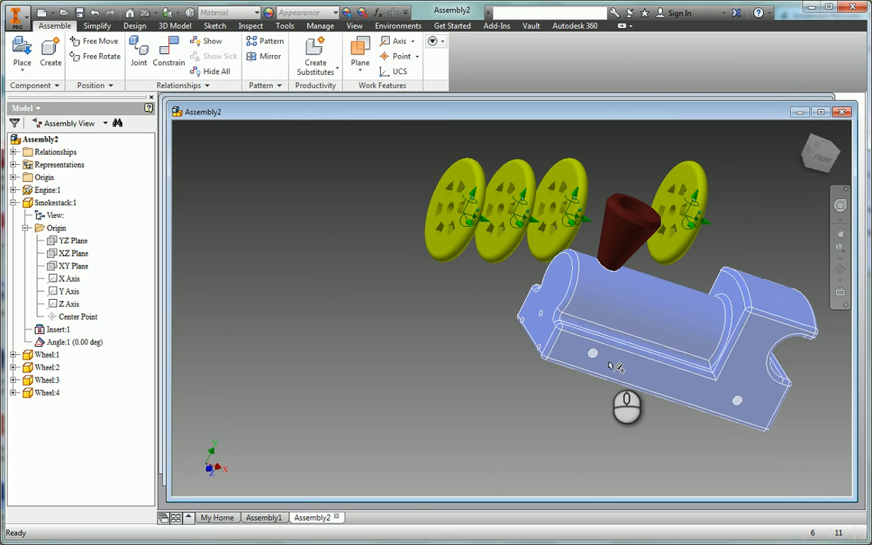
pyautogui.click(486, 350)
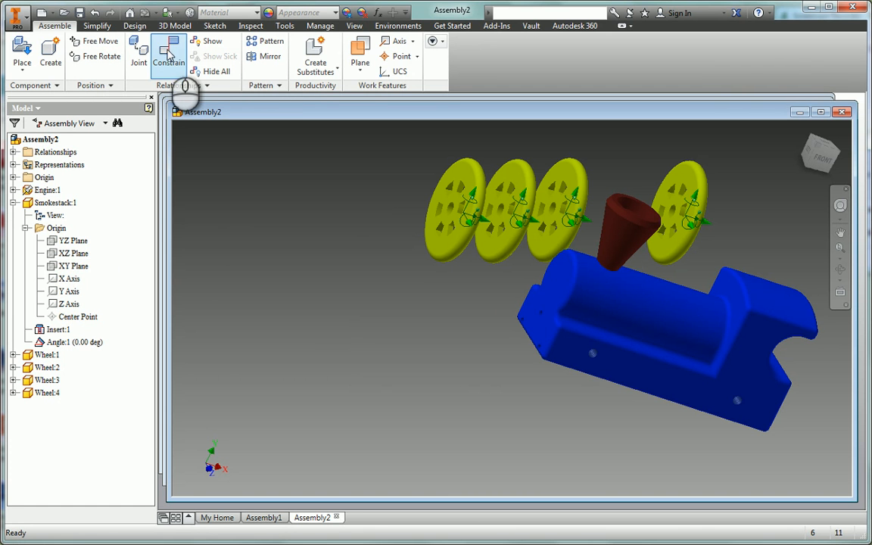
pyautogui.click(168, 51)
pyautogui.click(80, 198)
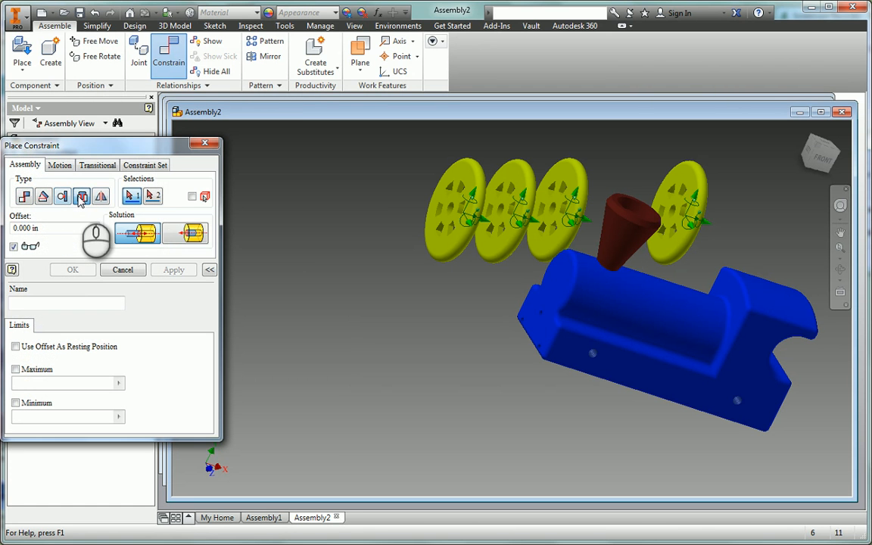
pyautogui.click(449, 210)
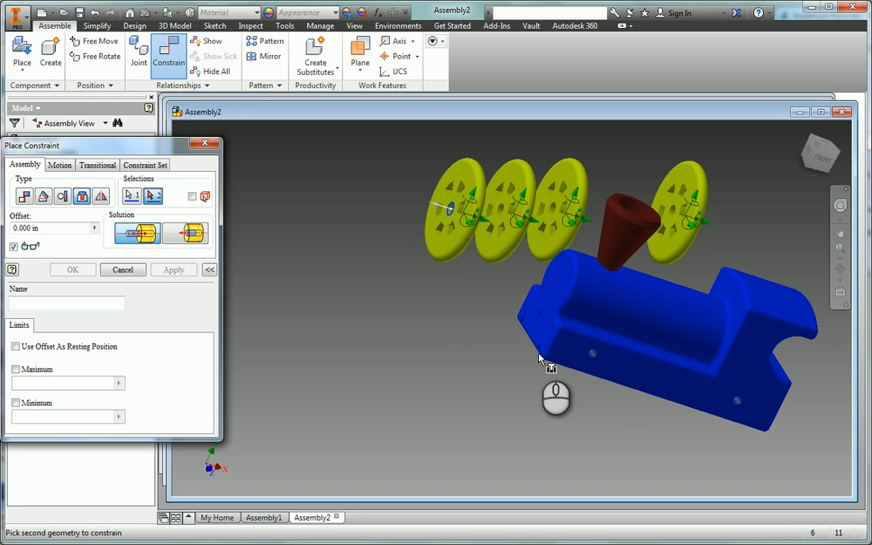
pyautogui.click(593, 356)
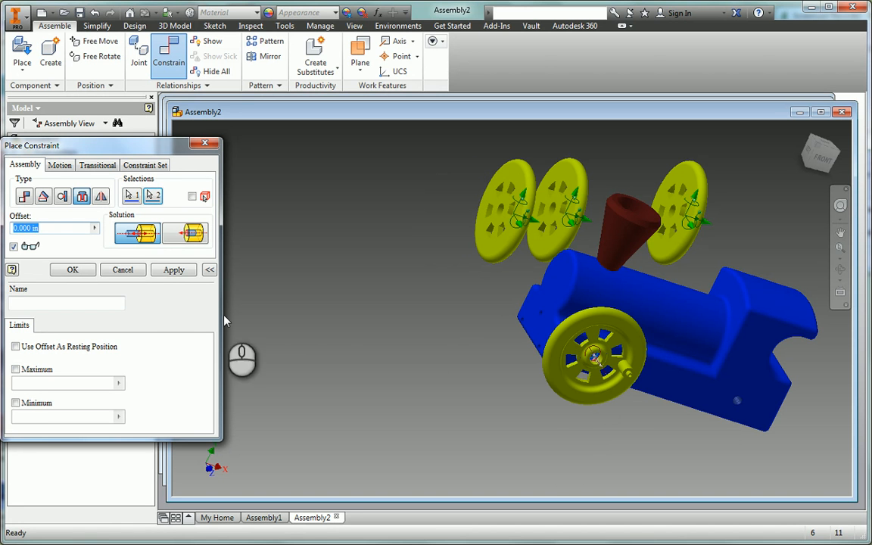
pyautogui.click(173, 270)
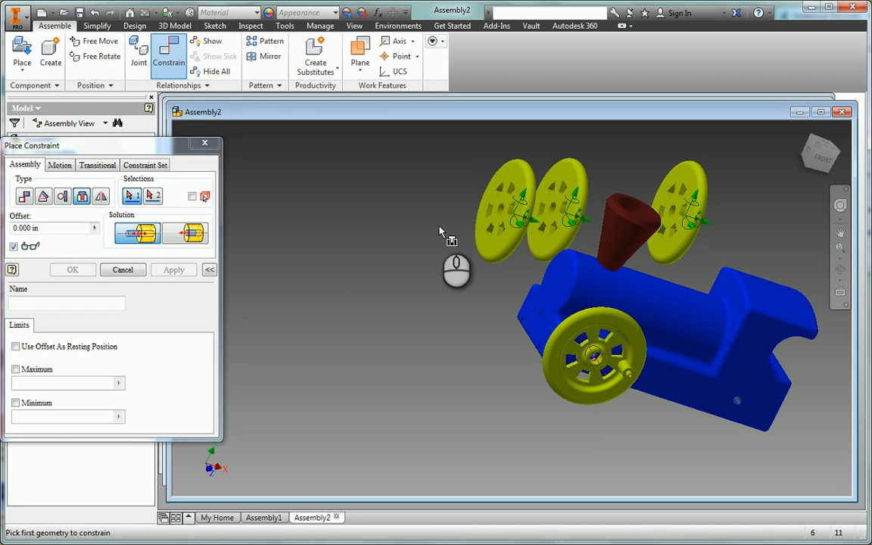
# - Insert the second Wheel's center hole at a 0.000 in offset into the hole below the cab on the same Engine side
pyautogui.click(499, 212)
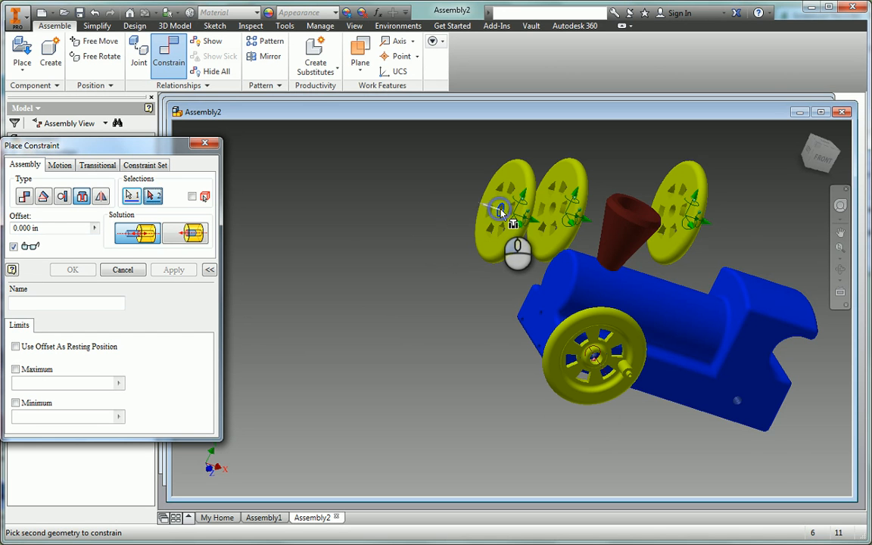
pyautogui.click(738, 403)
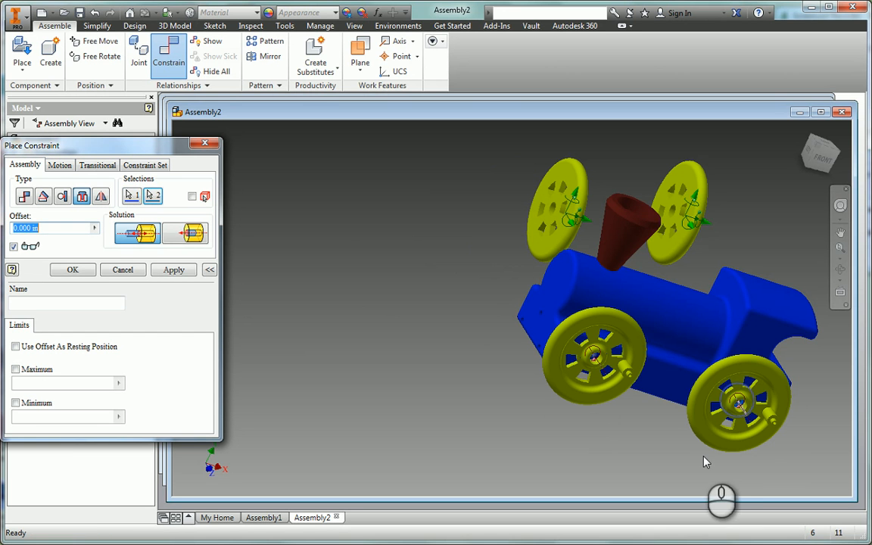
pyautogui.click(173, 270)
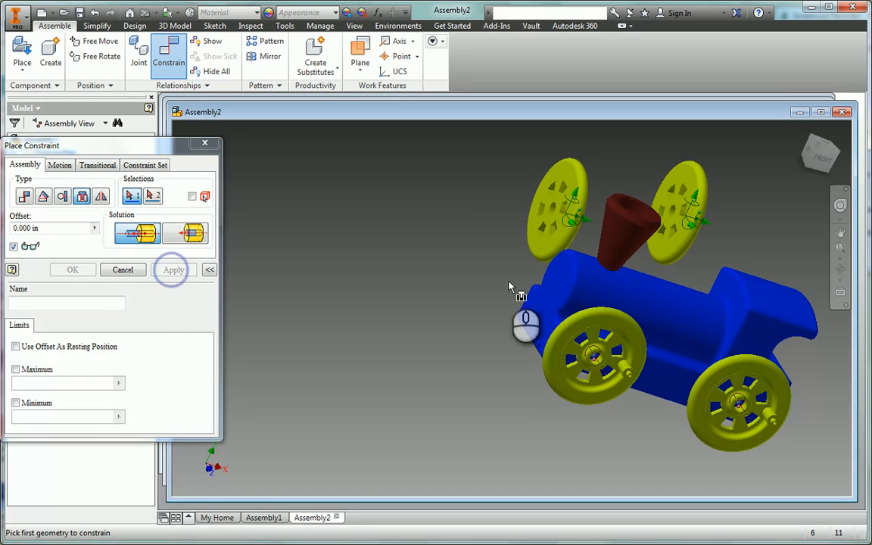
# - Insert the third Wheel's center hole at a 0.000 in offset into the hole nearest the Smokestack on the Engine's opposite side
pyautogui.click(841, 270)
pyautogui.moveTo(491, 350); pyautogui.dragTo(650, 379)
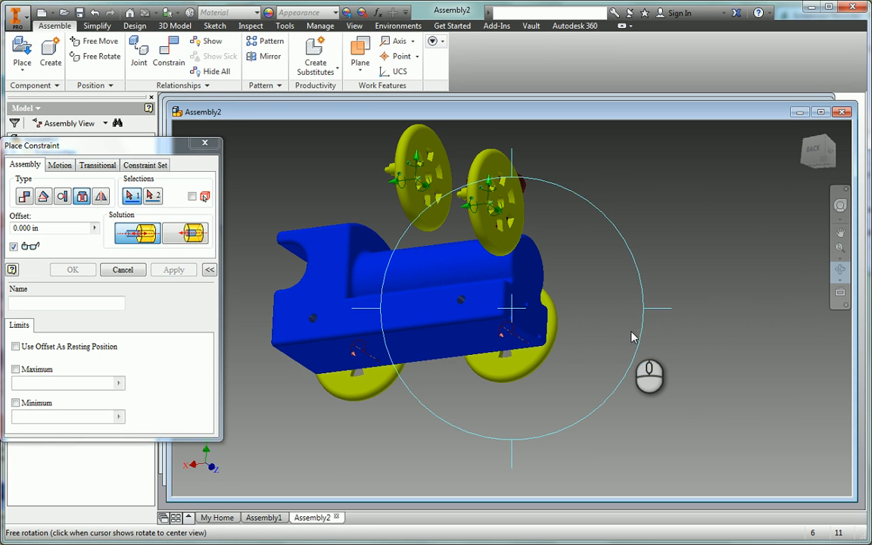
pyautogui.press('Escape')
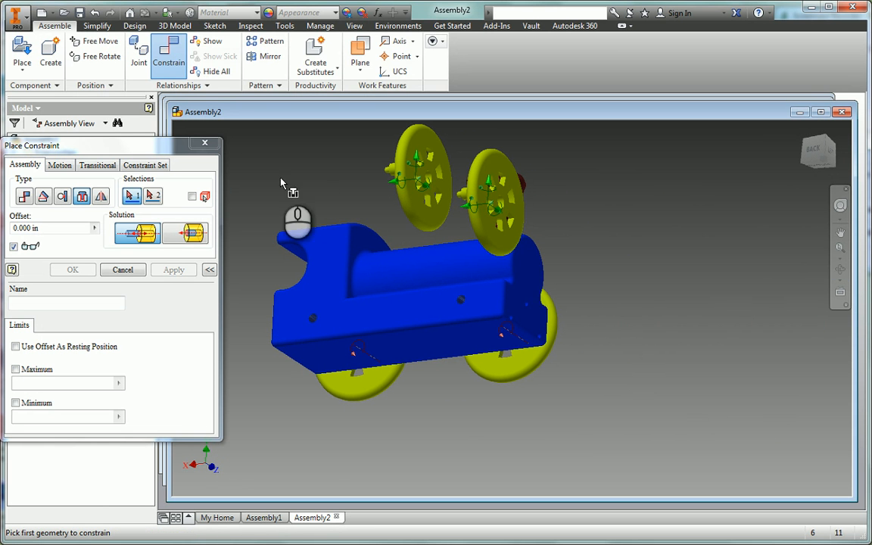
pyautogui.click(500, 207)
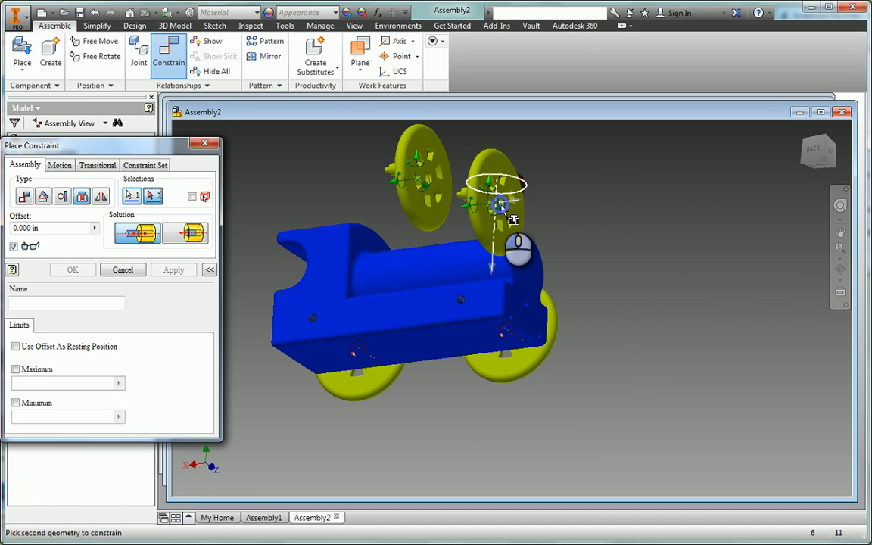
pyautogui.click(461, 301)
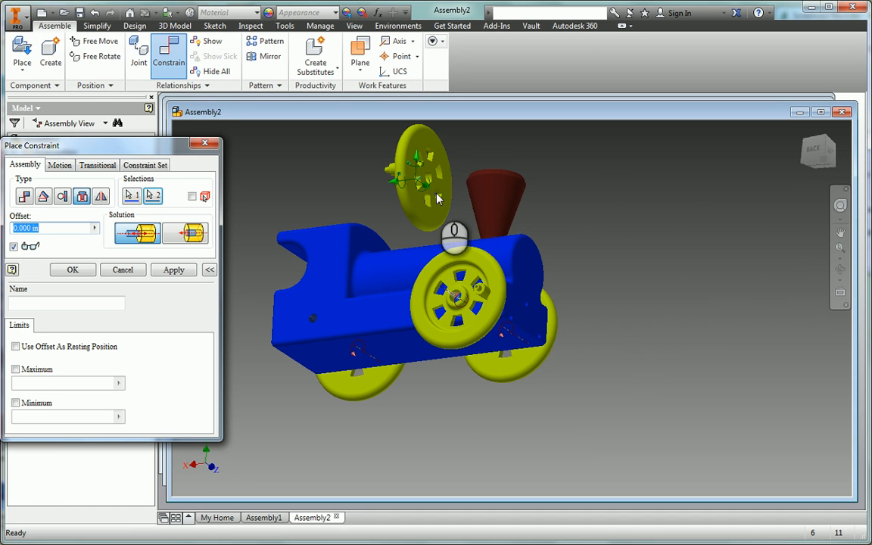
pyautogui.click(174, 271)
pyautogui.click(174, 270)
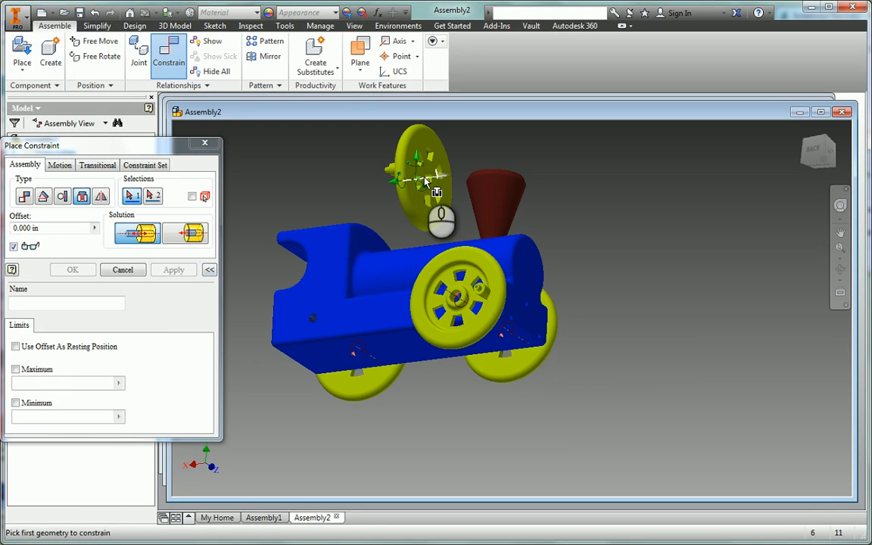
# - Insert the fourth Wheel at a 0.000 in offset into the remaining Engine hole below the cab, and spin the neighbouring Wheel to test its rotation
pyautogui.click(428, 182)
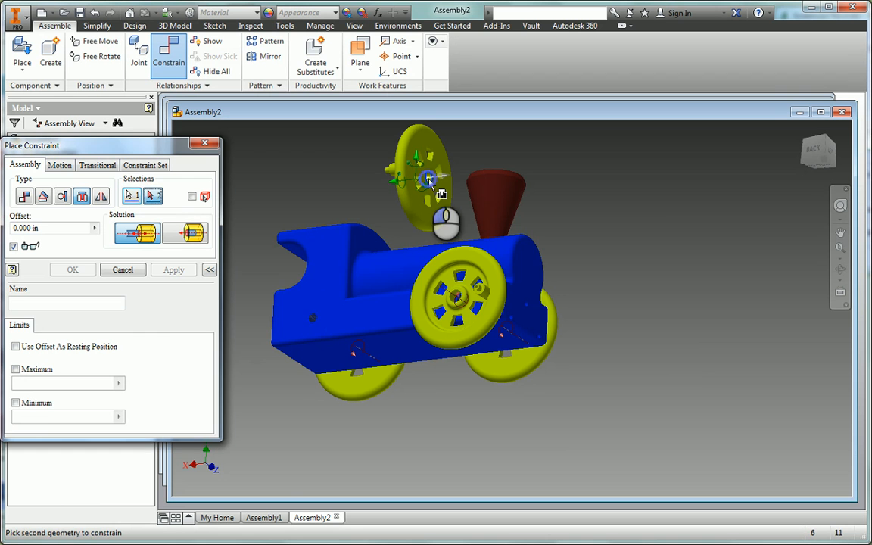
pyautogui.click(313, 319)
pyautogui.click(174, 270)
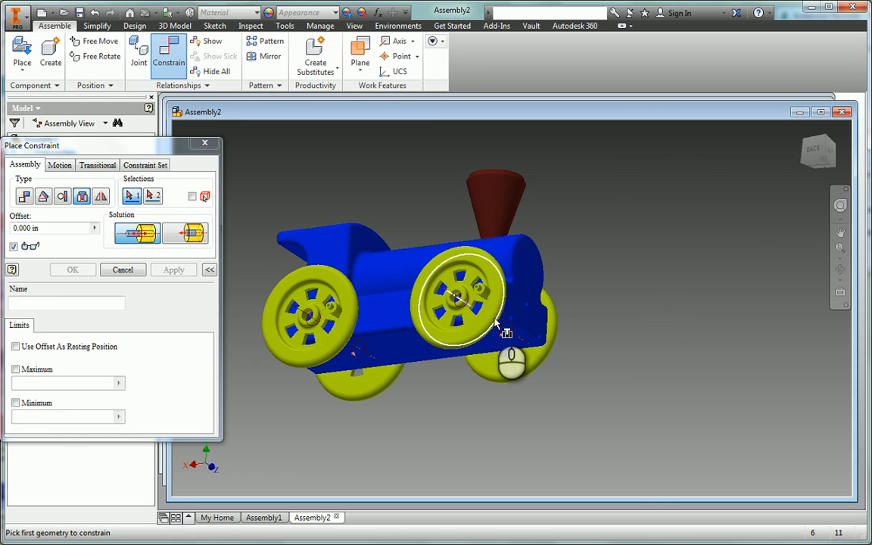
pyautogui.click(204, 145)
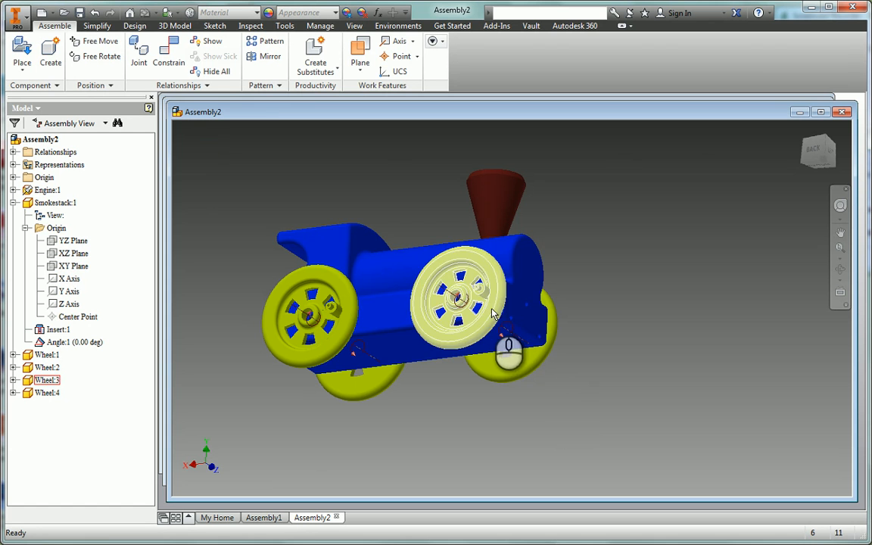
pyautogui.moveTo(492, 313); pyautogui.dragTo(632, 331)
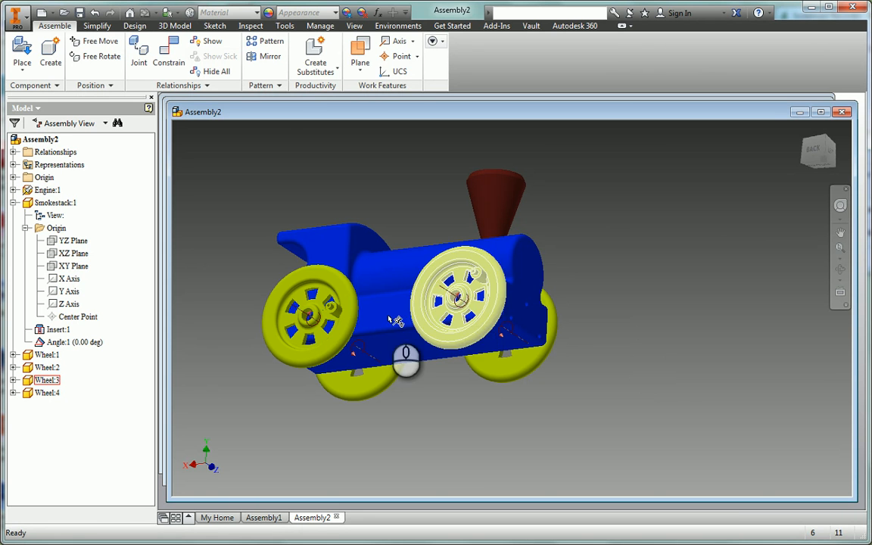
# - Place four instances of the Axle_Peg component from the Train2 folder in the empty space in front of the Engine
pyautogui.click(22, 47)
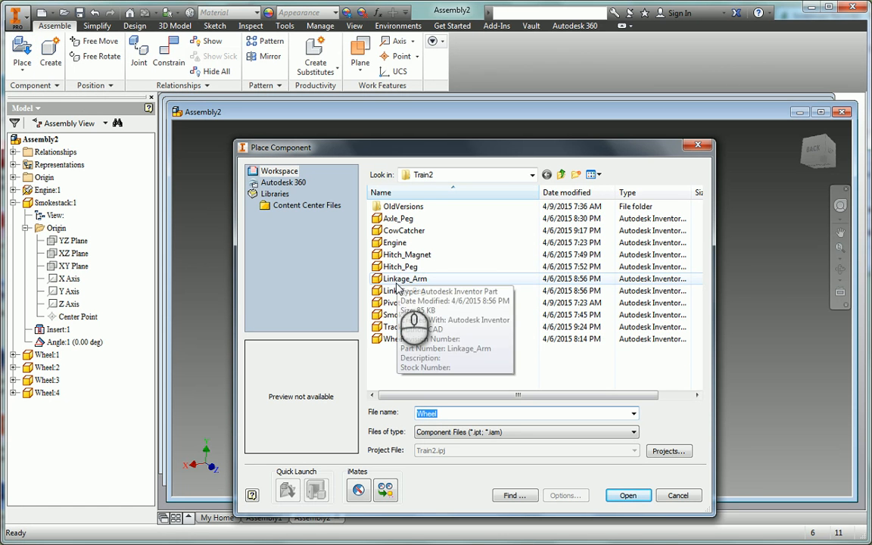
pyautogui.click(392, 218)
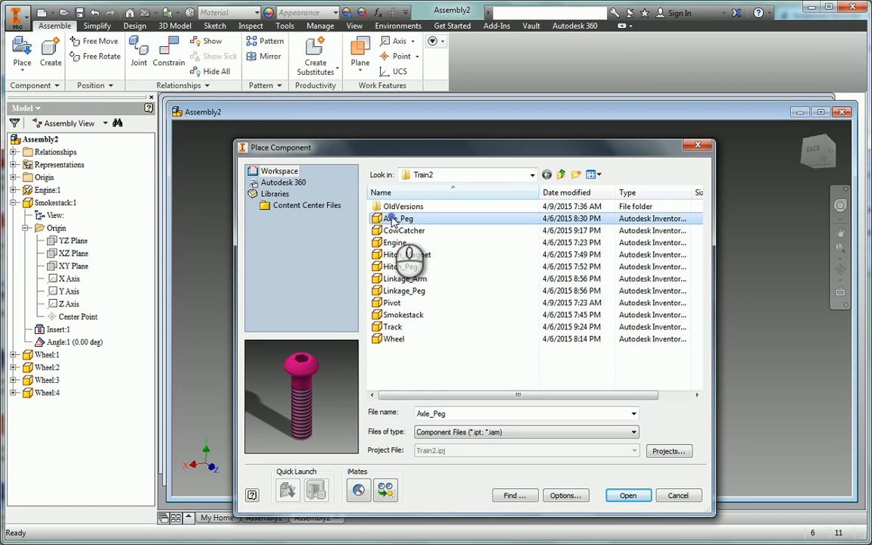
pyautogui.click(628, 495)
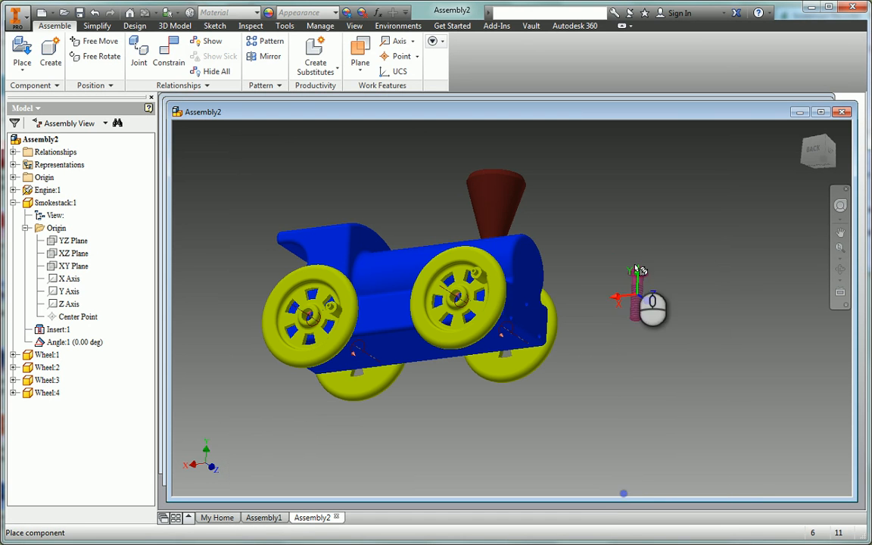
pyautogui.click(610, 249)
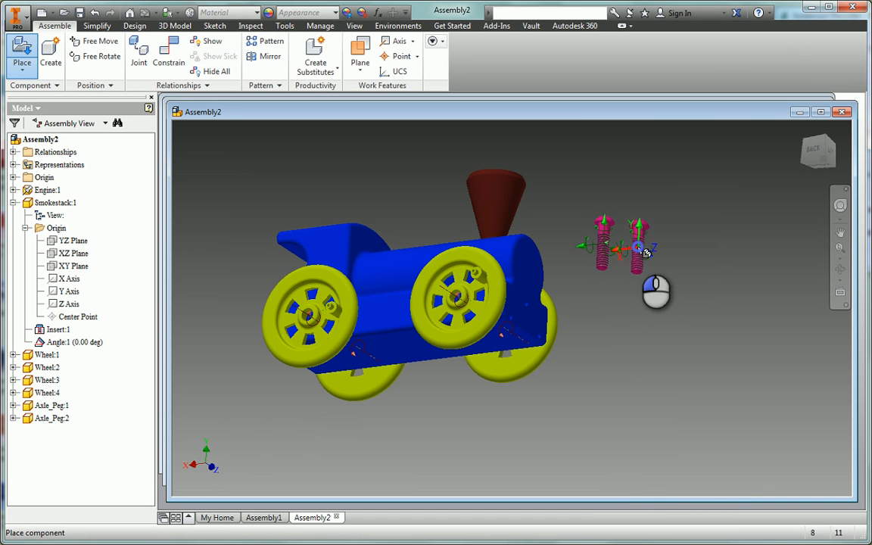
pyautogui.click(681, 250)
pyautogui.click(724, 251)
pyautogui.rightClick(759, 253)
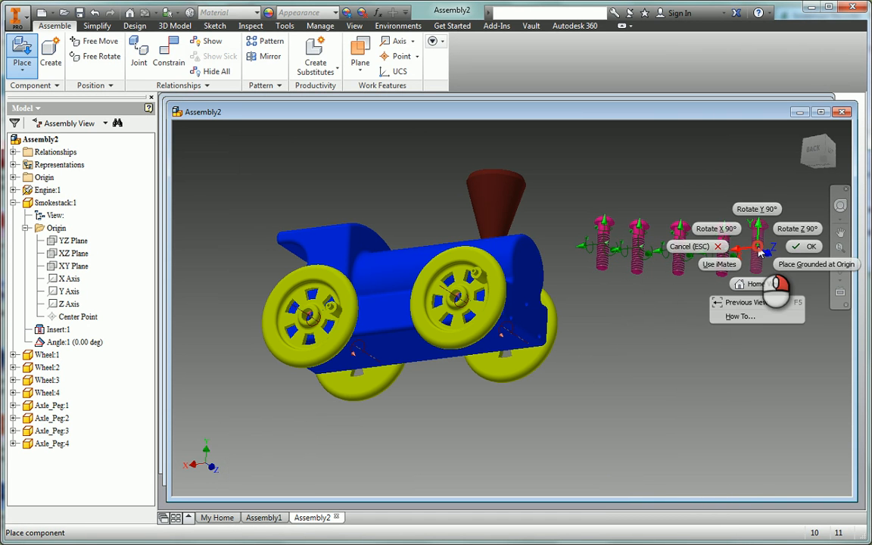
pyautogui.click(804, 246)
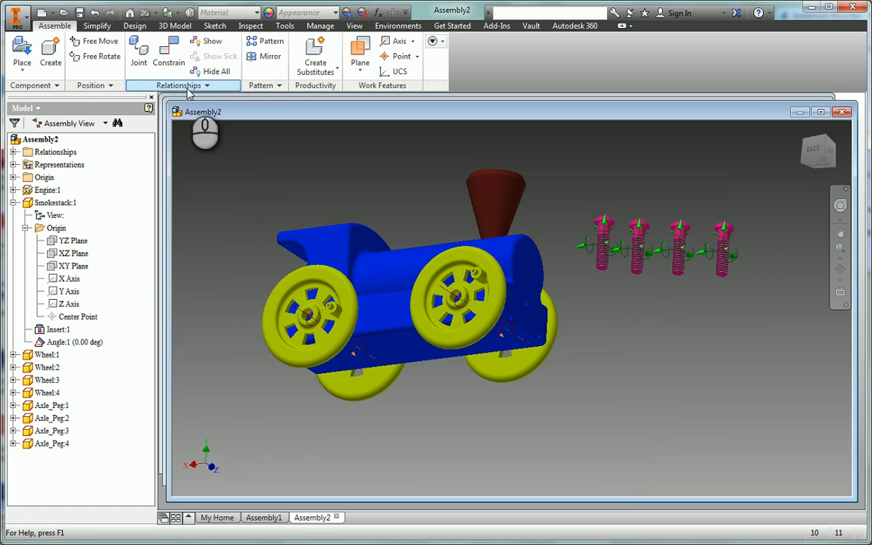
# - Apply an Insert constraint with a 0.000 in offset between the first Axle_Peg's head and the center hole of the Wheel below the cab
pyautogui.click(167, 53)
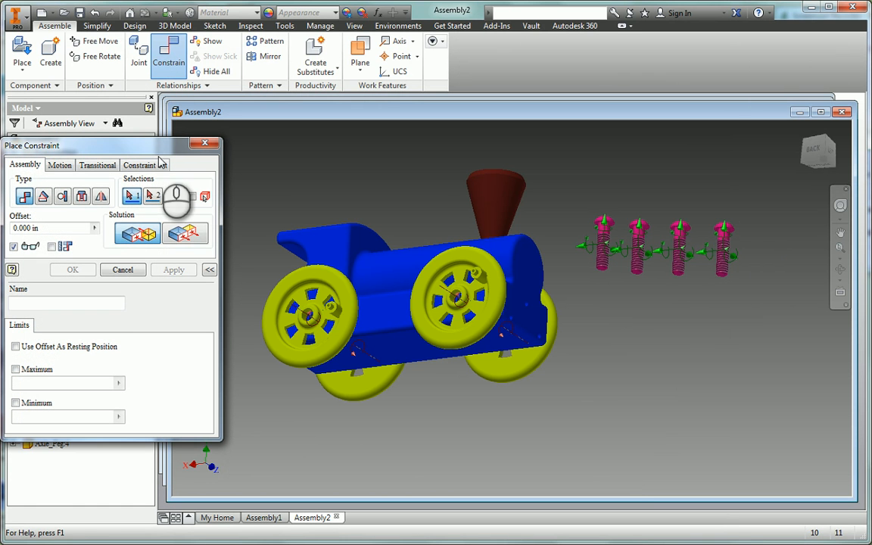
pyautogui.click(82, 196)
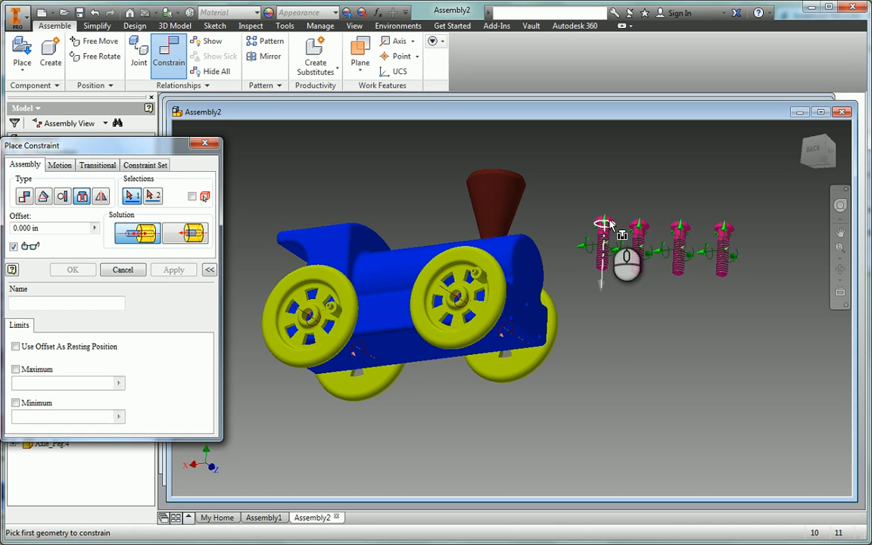
pyautogui.click(310, 316)
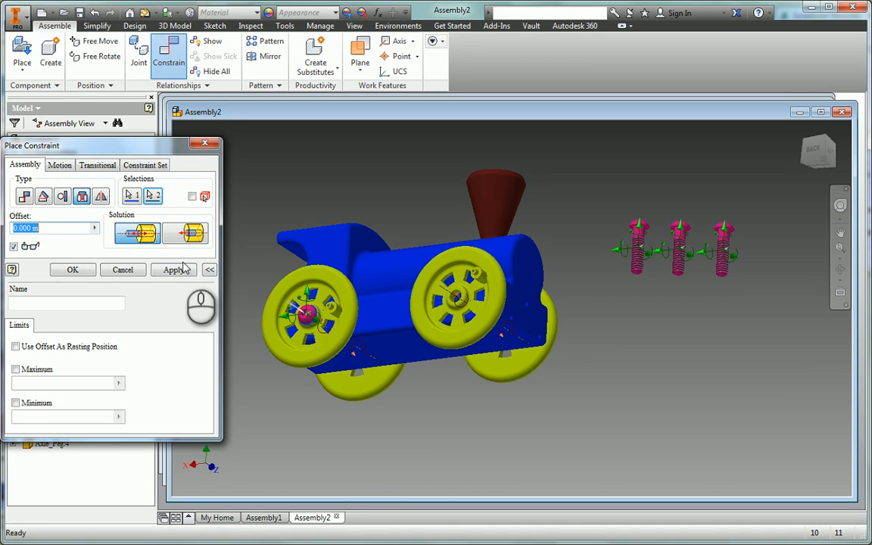
pyautogui.click(175, 269)
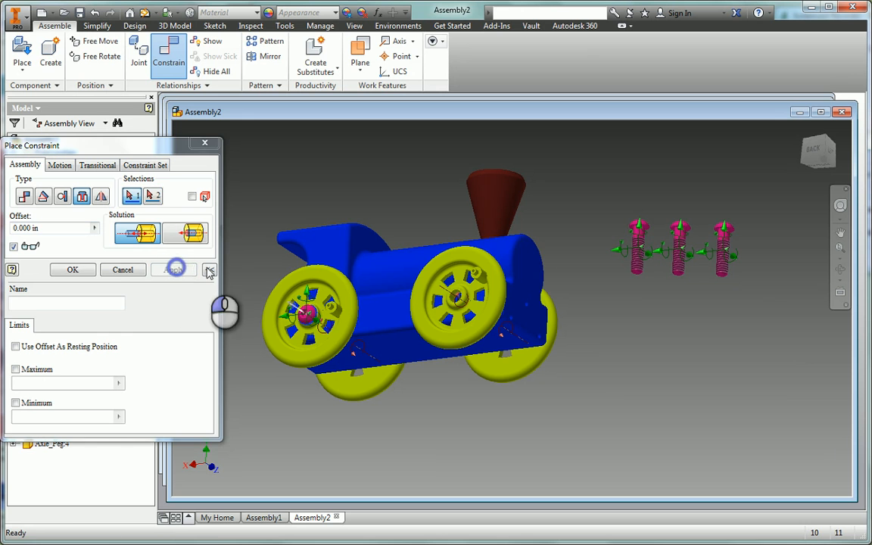
# - Insert the second Axle_Peg at a 0.000 in offset into the Wheel nearest the Smokestack on the same Engine side
pyautogui.click(637, 230)
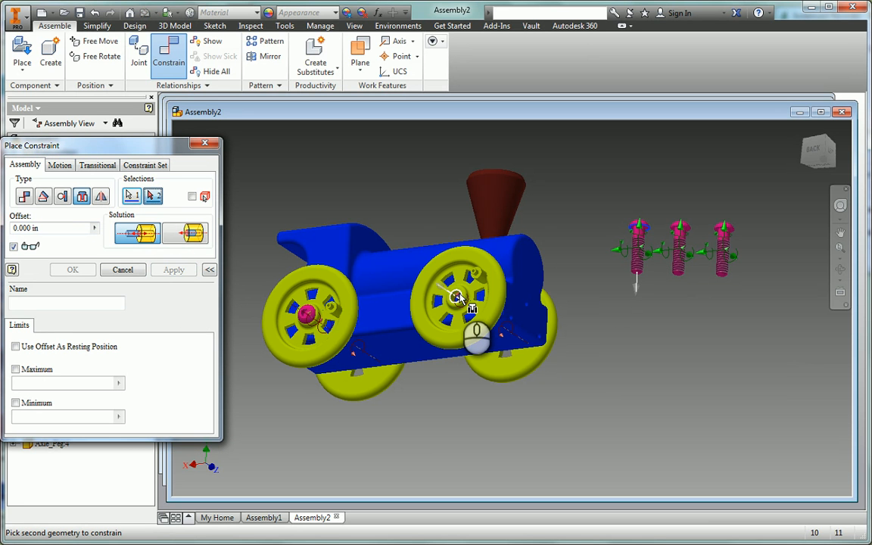
pyautogui.click(459, 296)
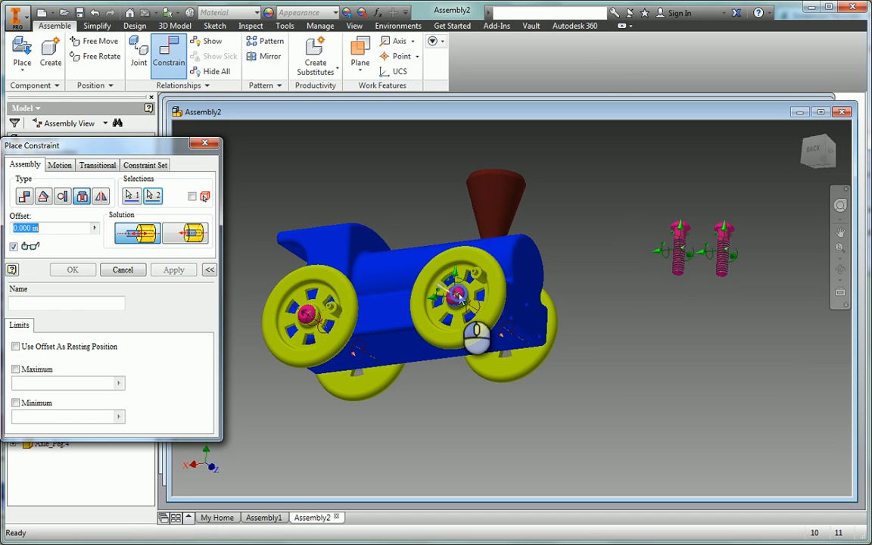
pyautogui.click(173, 270)
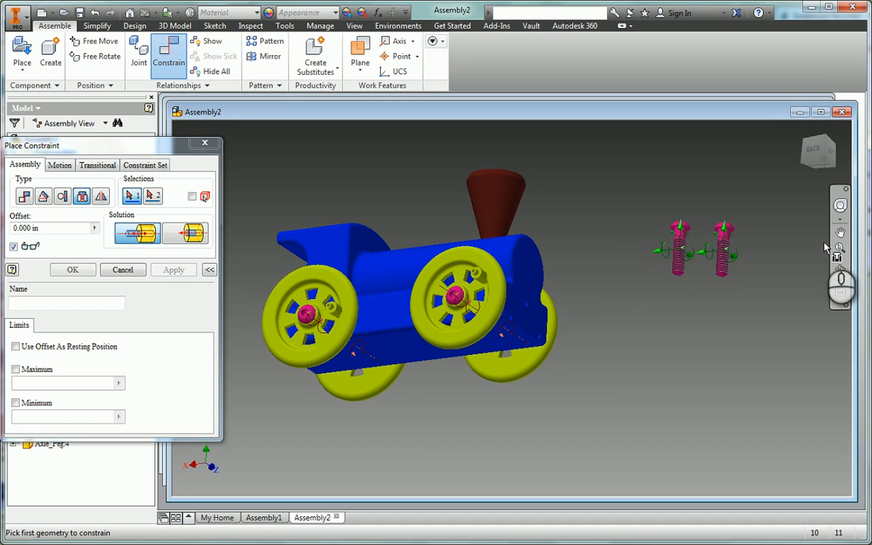
# - On the Engine's other side, insert an unplaced Axle_Peg at a 0.000 in offset into the Wheel nearest the Smokestack
pyautogui.click(840, 269)
pyautogui.moveTo(560, 294); pyautogui.dragTo(329, 274)
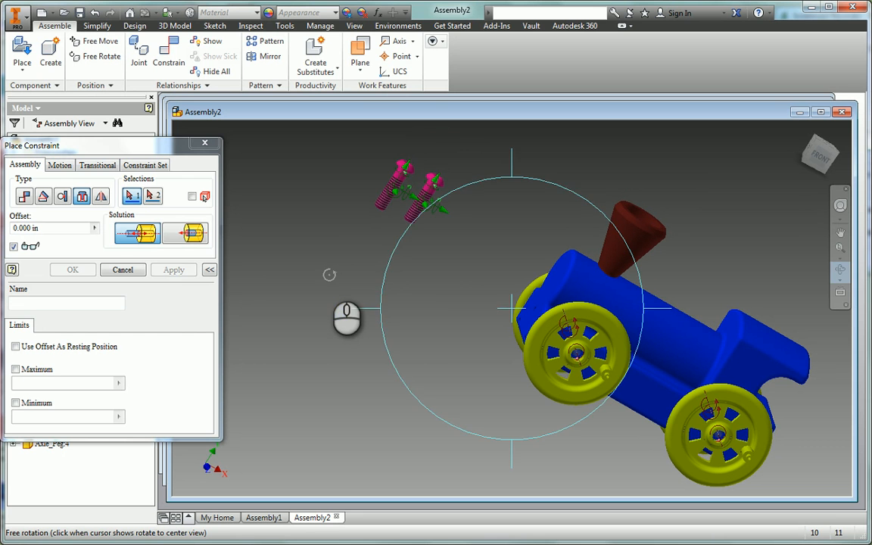
pyautogui.press('Escape')
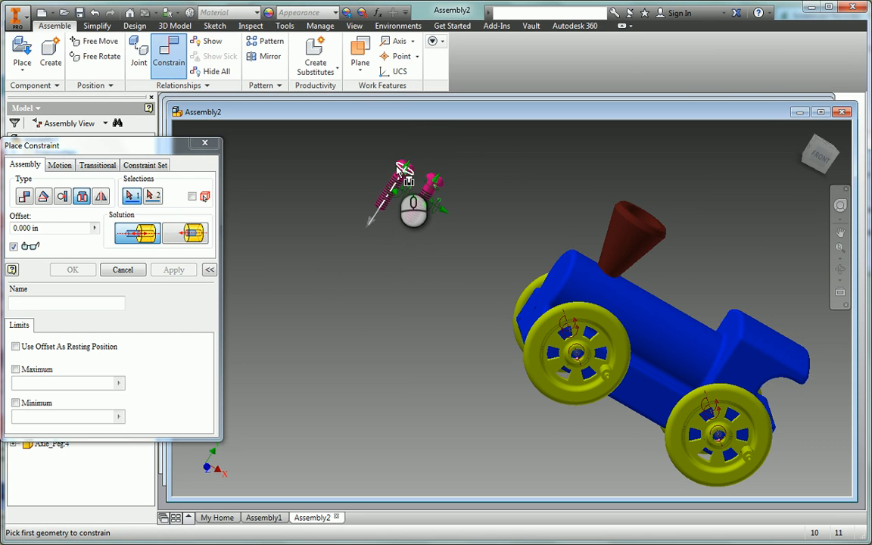
pyautogui.click(399, 165)
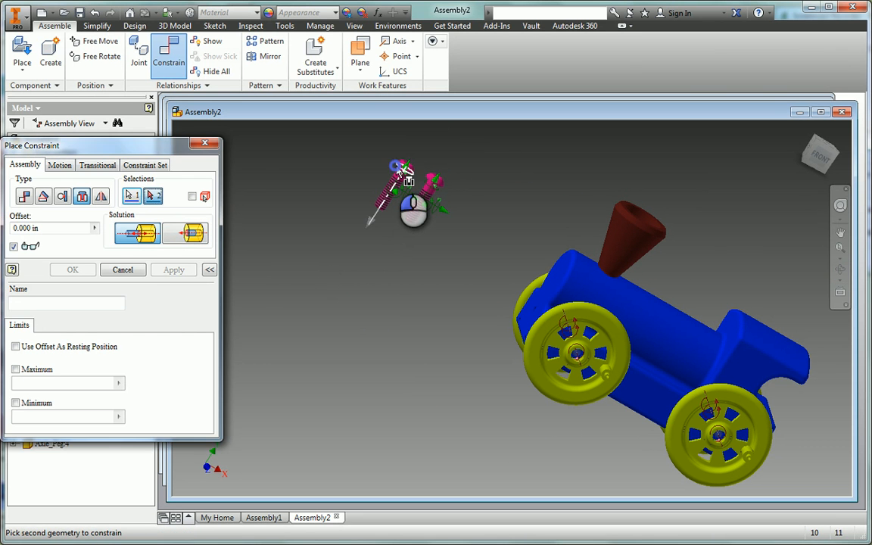
pyautogui.click(577, 356)
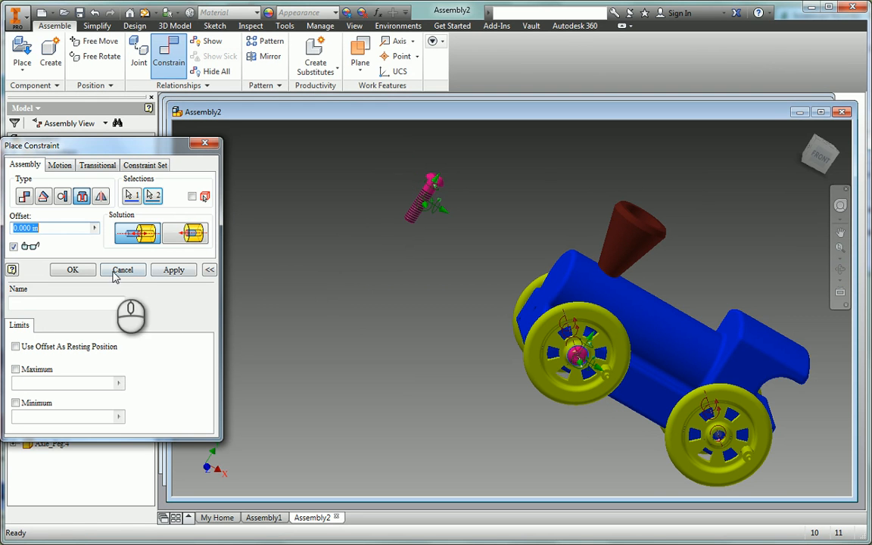
pyautogui.click(173, 271)
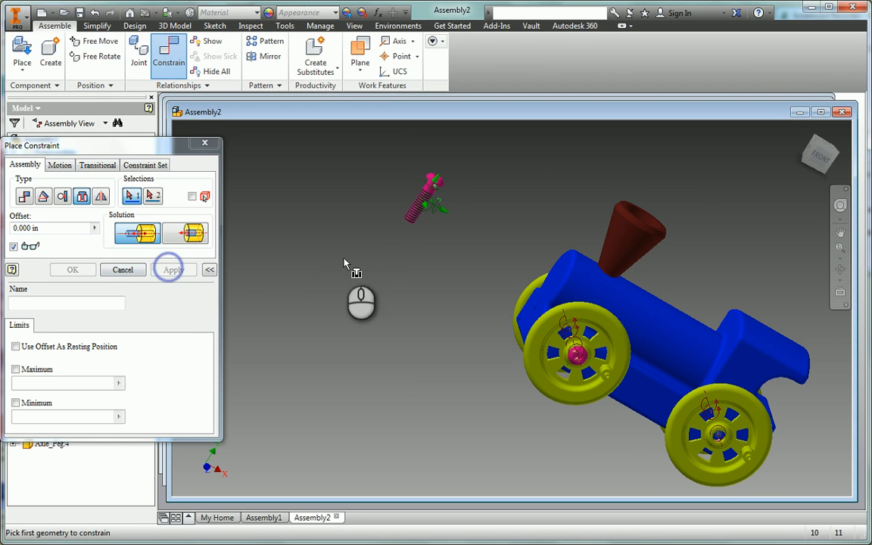
# - Insert the last Axle_Peg at a 0.000 in offset into the remaining Wheel below the cab
pyautogui.click(429, 180)
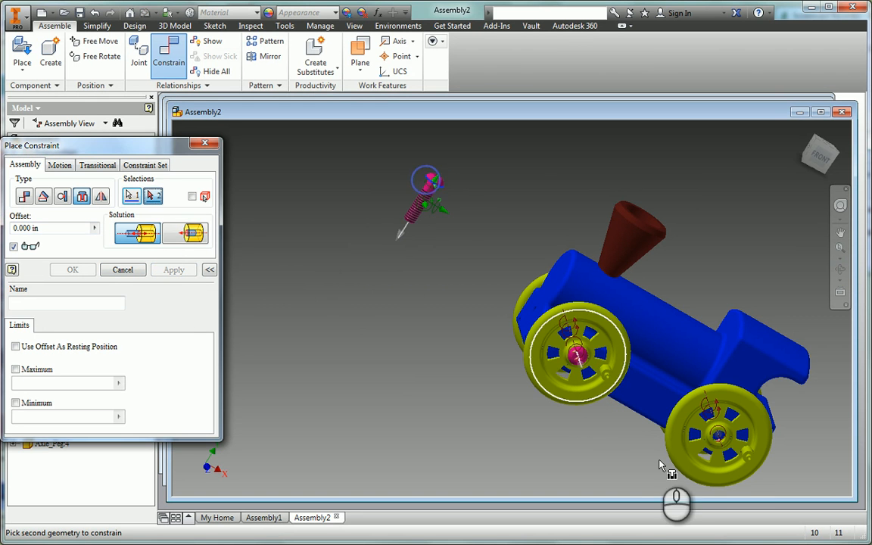
pyautogui.click(720, 436)
pyautogui.click(173, 270)
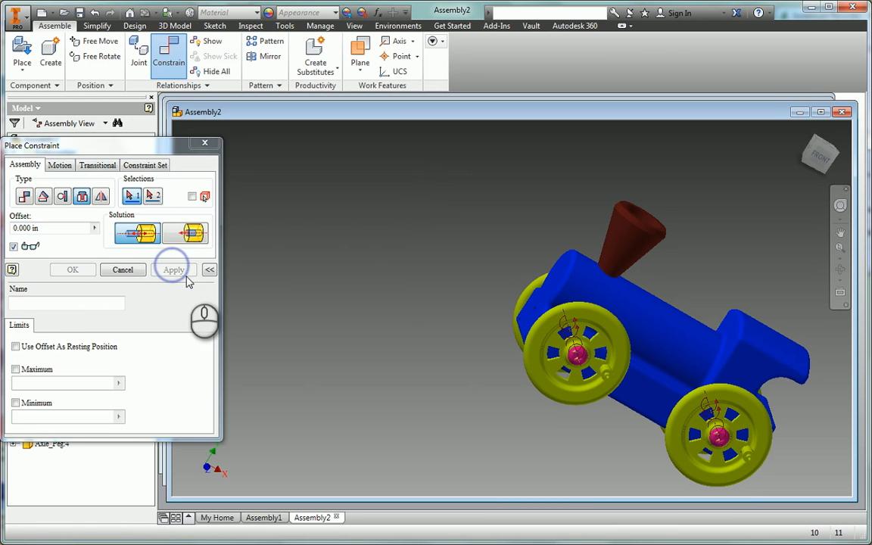
# - End constraining and turn the Axle_Peg in the Wheel nearest the Smokestack to test whether it rotates freely
pyautogui.scroll(-3, 585, 384)
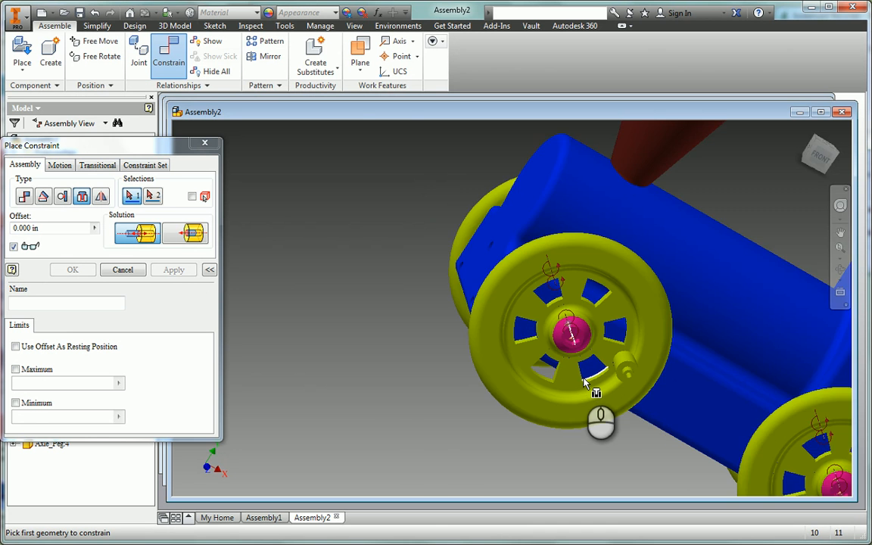
pyautogui.scroll(-2, 584, 383)
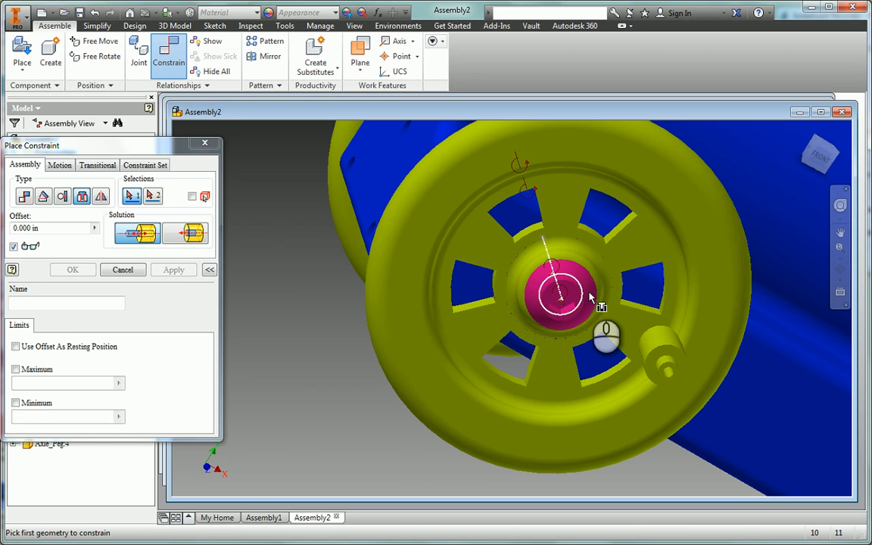
pyautogui.press('Escape')
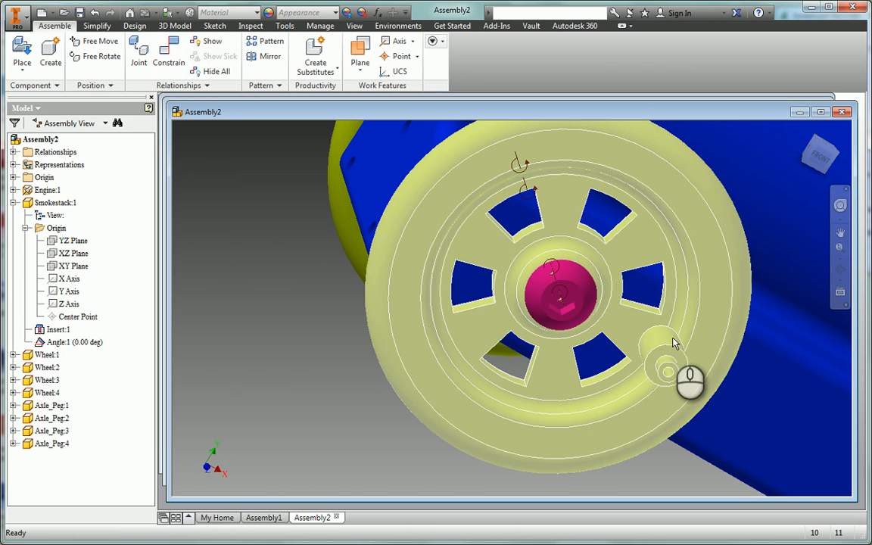
pyautogui.moveTo(583, 302); pyautogui.dragTo(570, 315)
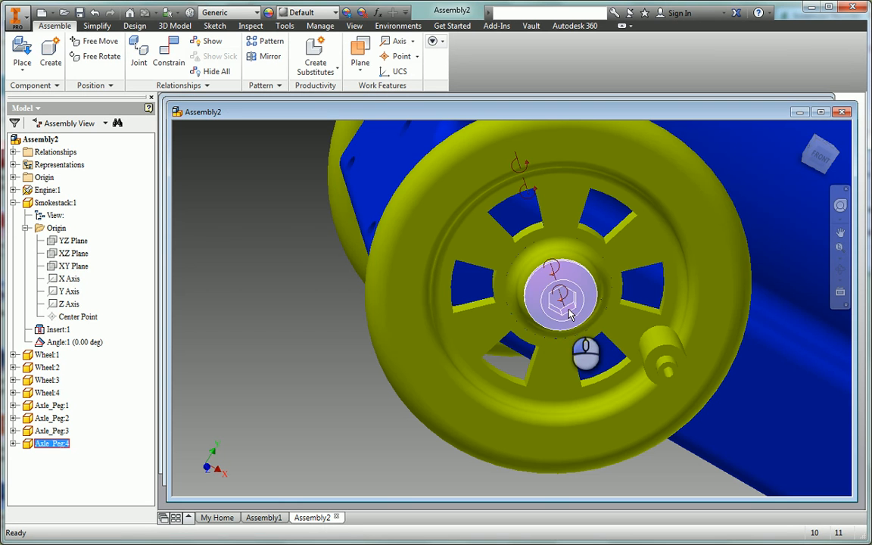
pyautogui.scroll(-5, 665, 293)
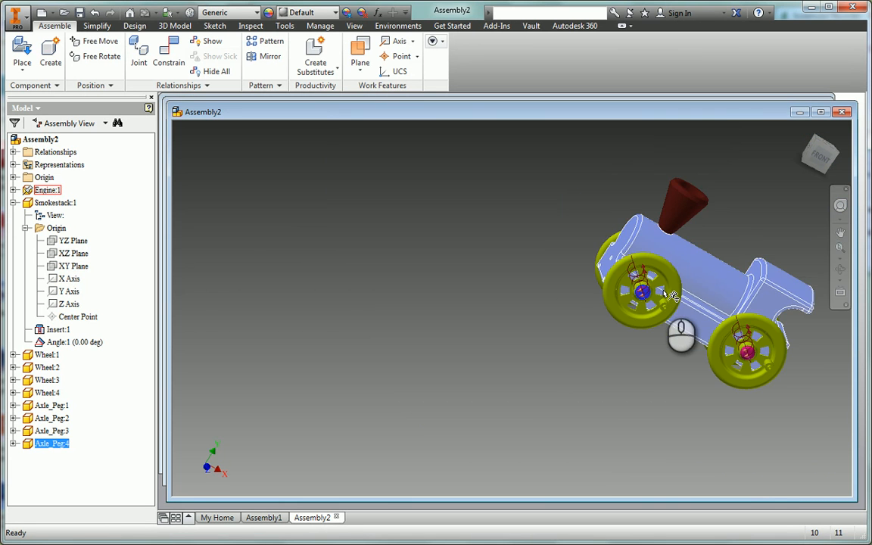
pyautogui.scroll(6, 666, 296)
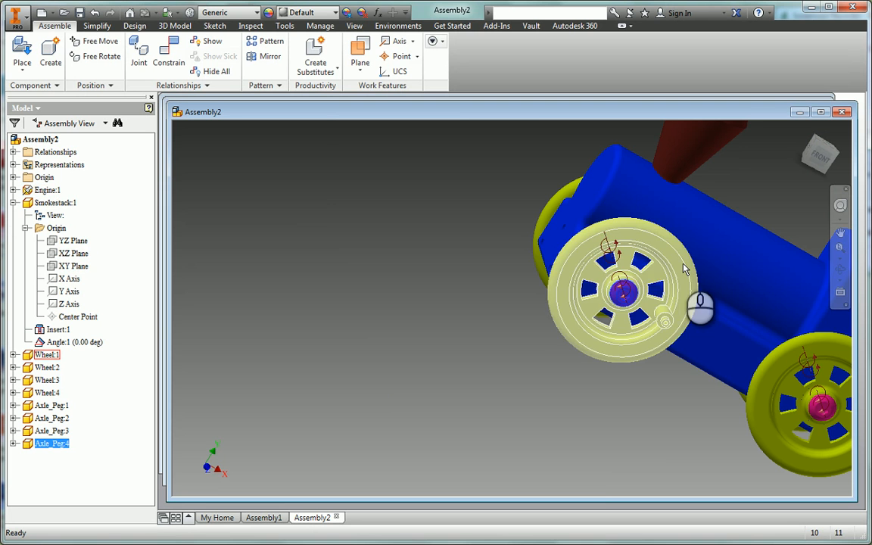
# - Turn the Wheel nearest the Smokestack about its axle to test whether it rotates
pyautogui.moveTo(683, 265); pyautogui.dragTo(670, 250)
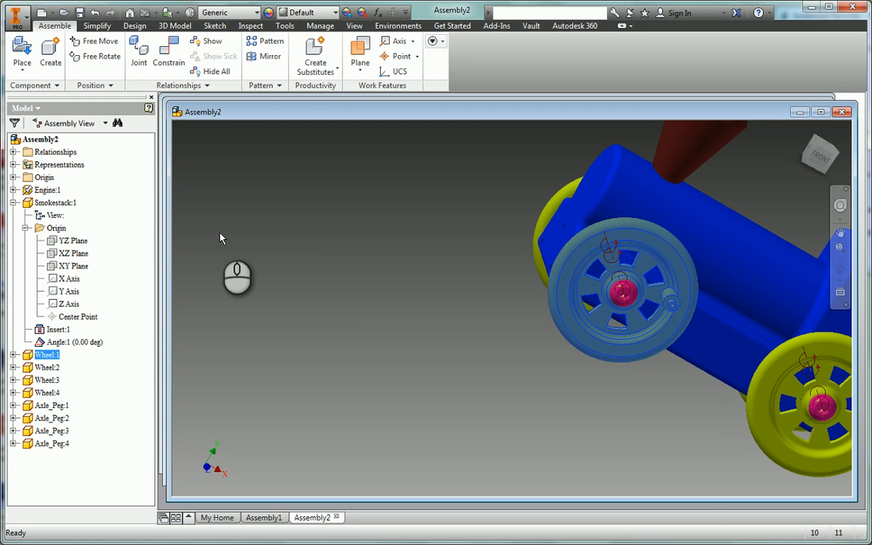
# - Place one CowCatcher component in the open space beside the Engine
pyautogui.click(21, 47)
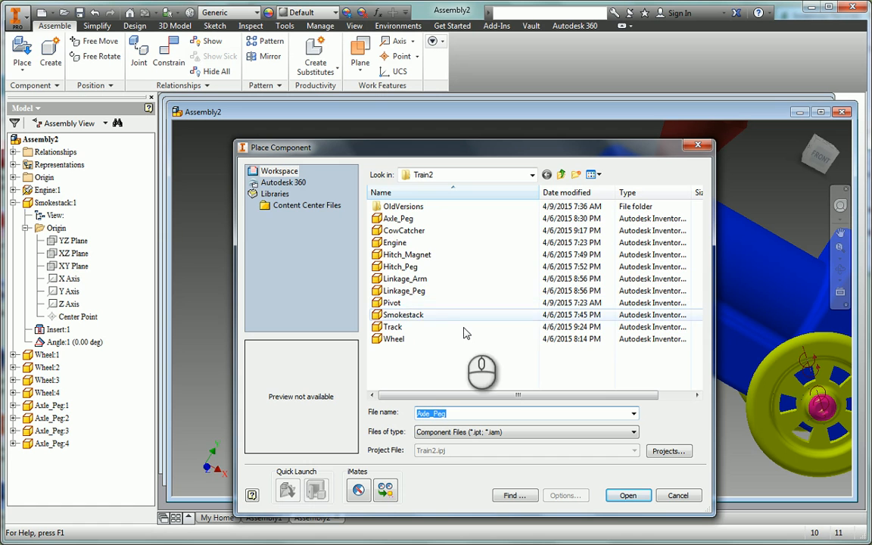
pyautogui.click(403, 231)
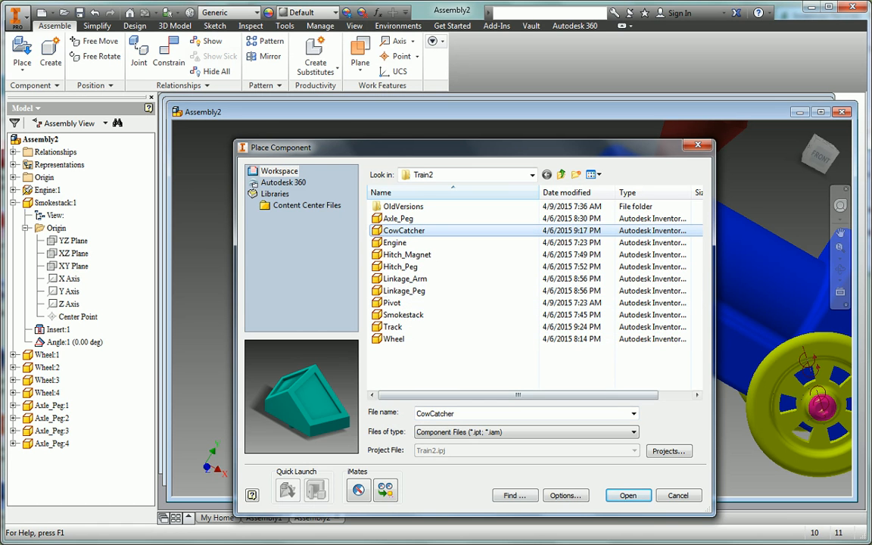
pyautogui.click(628, 496)
pyautogui.click(354, 229)
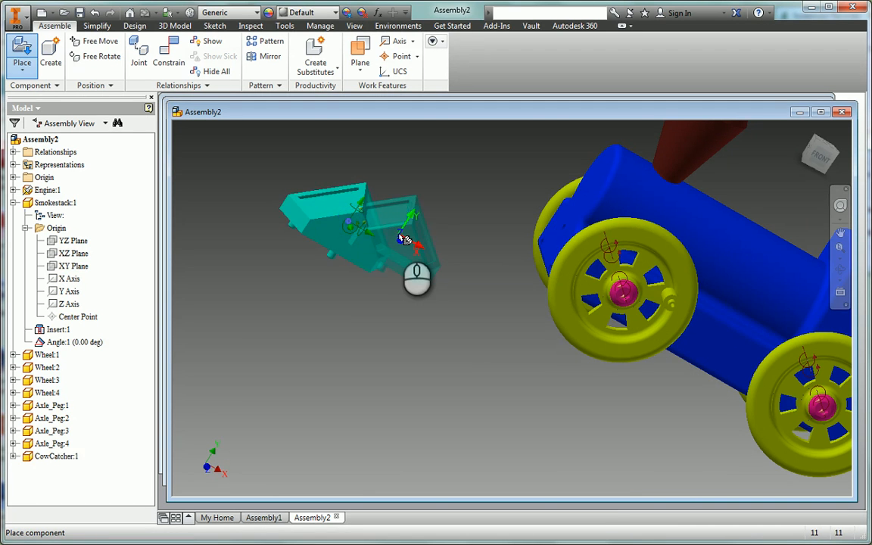
pyautogui.rightClick(401, 239)
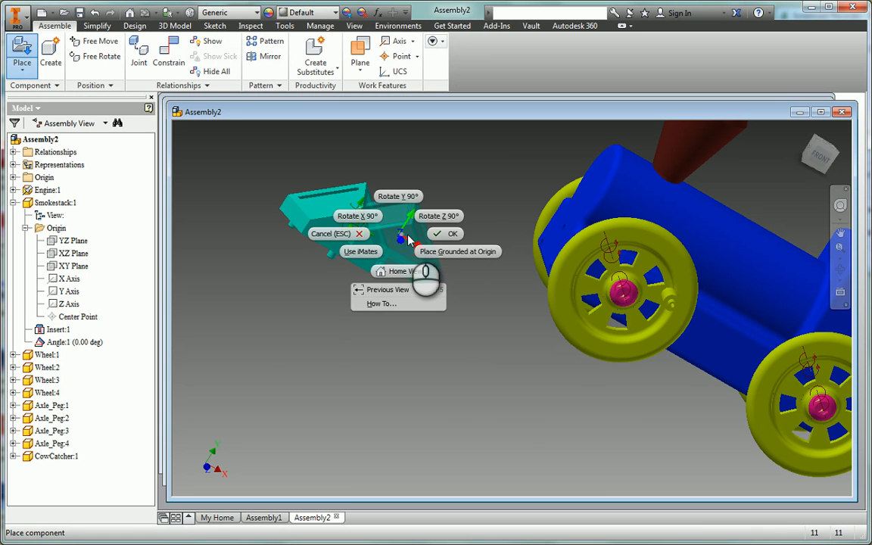
pyautogui.click(447, 234)
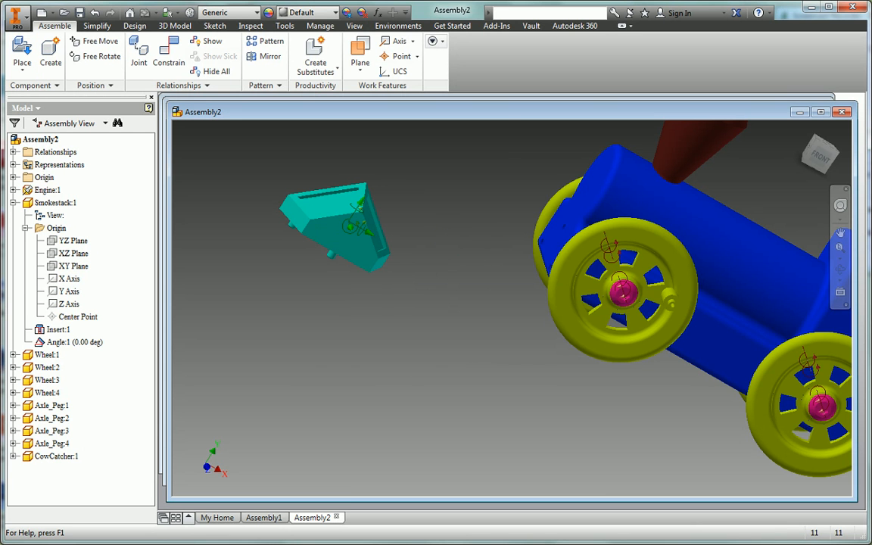
# - Free-rotate the CowCatcher until the flat back face with its mounting pegs is exposed
pyautogui.click(842, 269)
pyautogui.moveTo(506, 347); pyautogui.dragTo(591, 393)
pyautogui.press('Escape')
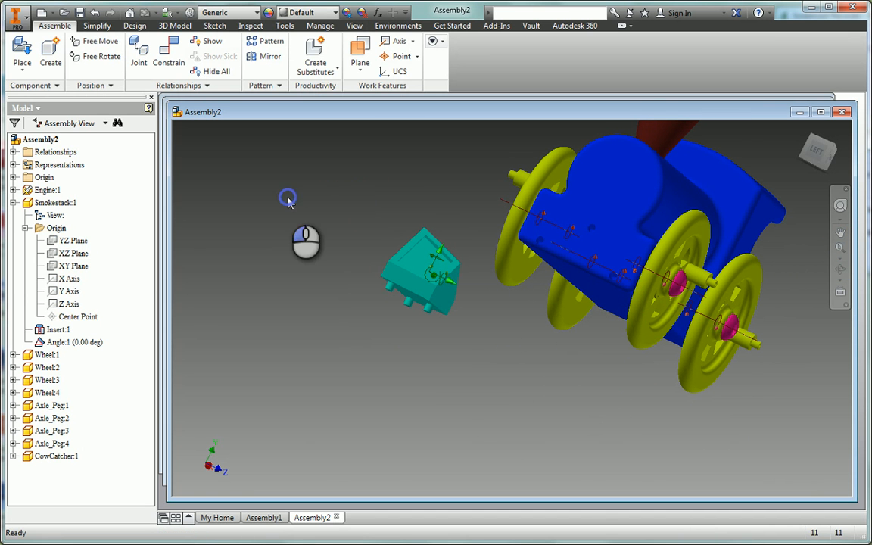
pyautogui.click(98, 56)
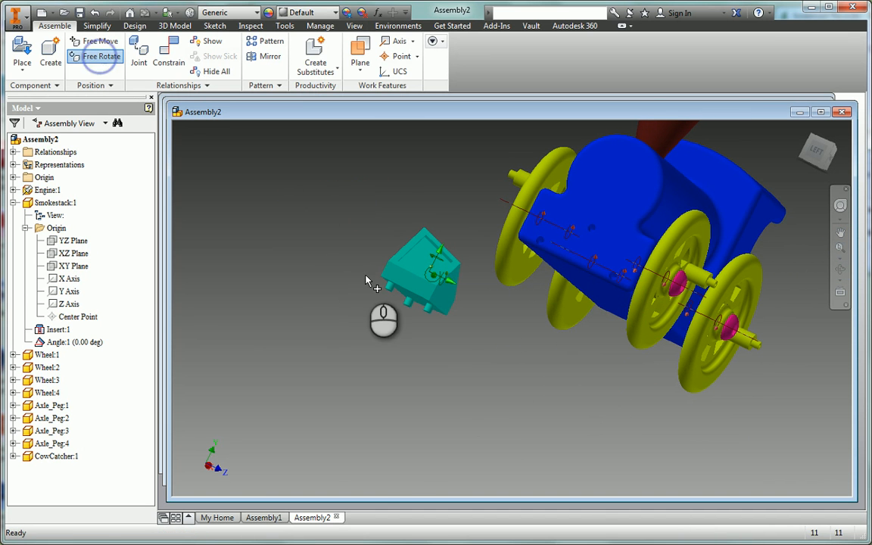
pyautogui.click(435, 305)
pyautogui.moveTo(446, 327); pyautogui.dragTo(453, 274)
pyautogui.moveTo(438, 231); pyautogui.dragTo(517, 246)
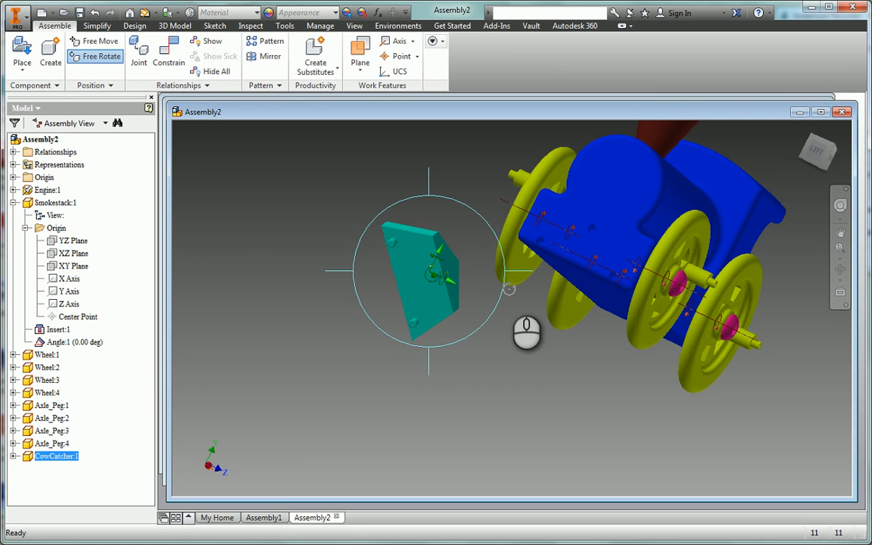
pyautogui.press('Escape')
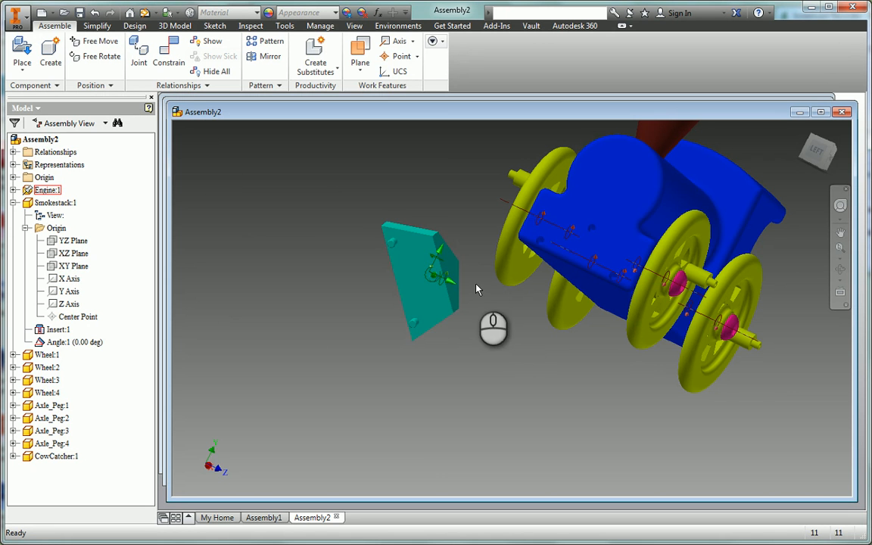
# - Insert the CowCatcher's middle peg at a 0.000 in offset into the upper centre hole on the Engine's front face
pyautogui.scroll(3, 518, 269)
pyautogui.scroll(-5, 518, 269)
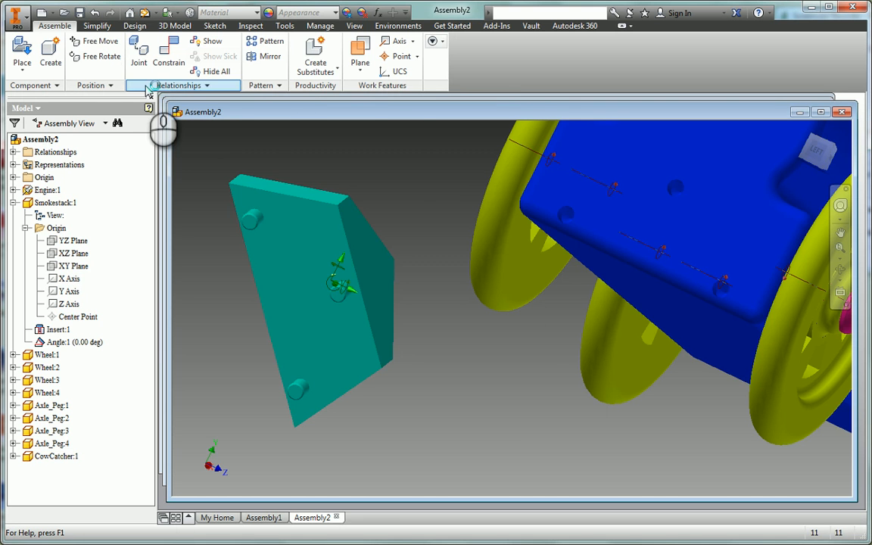
pyautogui.click(167, 53)
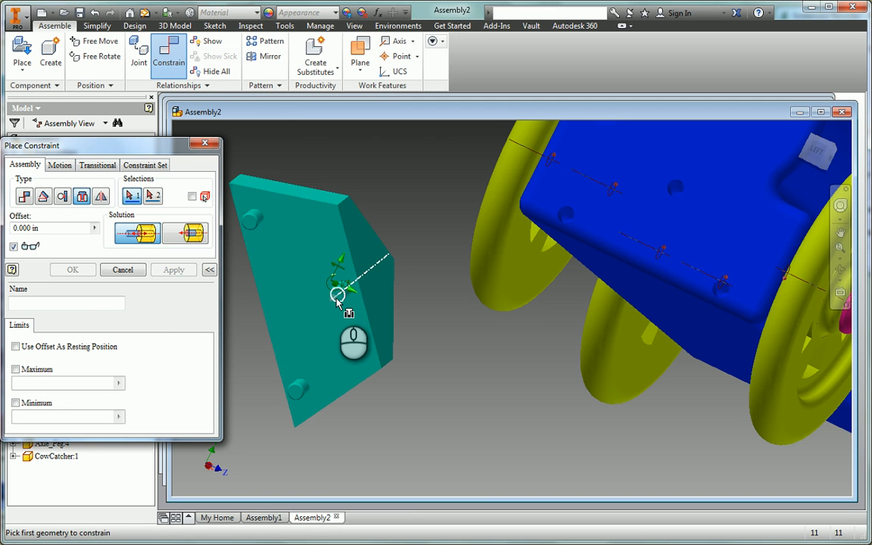
pyautogui.moveTo(340, 302)
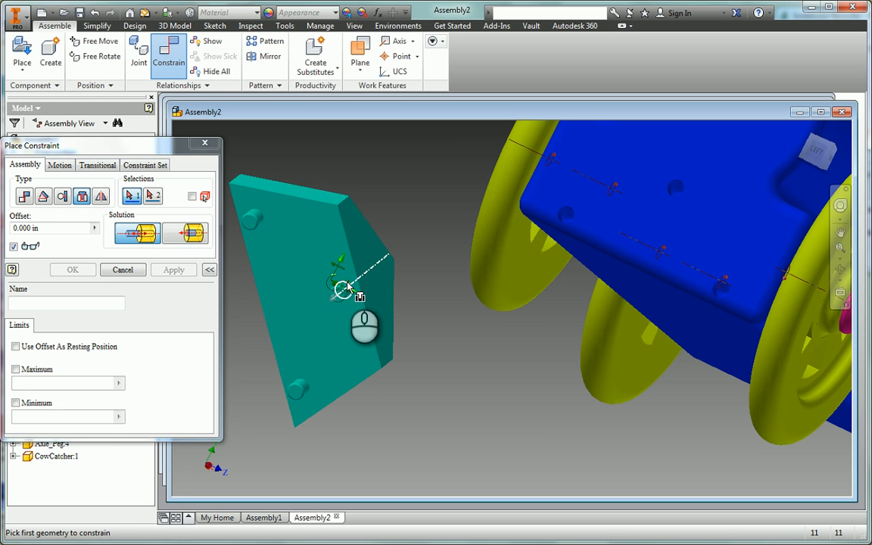
pyautogui.click(345, 288)
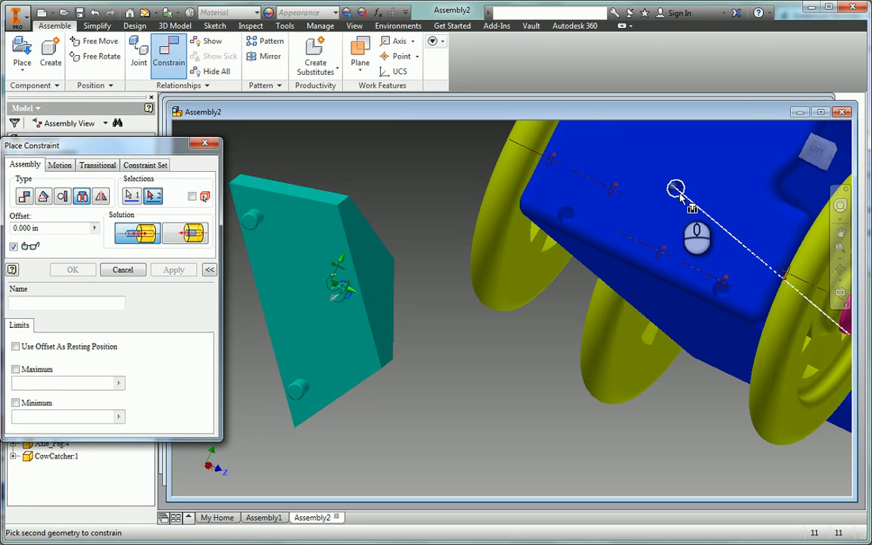
pyautogui.click(680, 196)
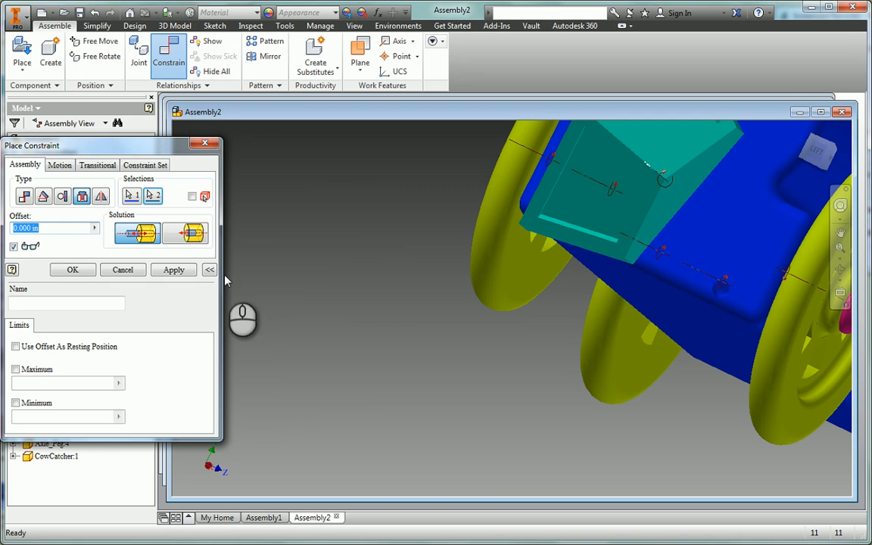
pyautogui.click(174, 269)
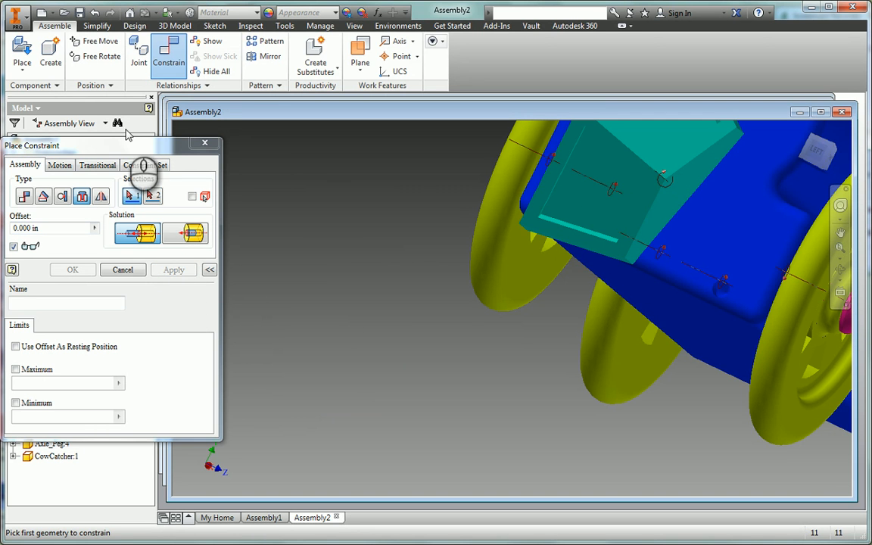
# - Free-move the CowCatcher away from the Engine and rotate it to expose all three mounting pegs
pyautogui.click(96, 41)
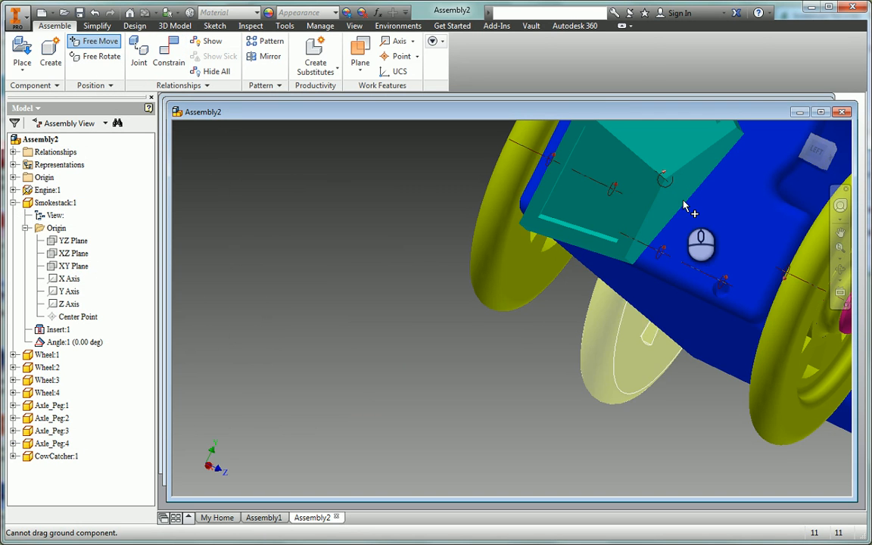
pyautogui.click(673, 180)
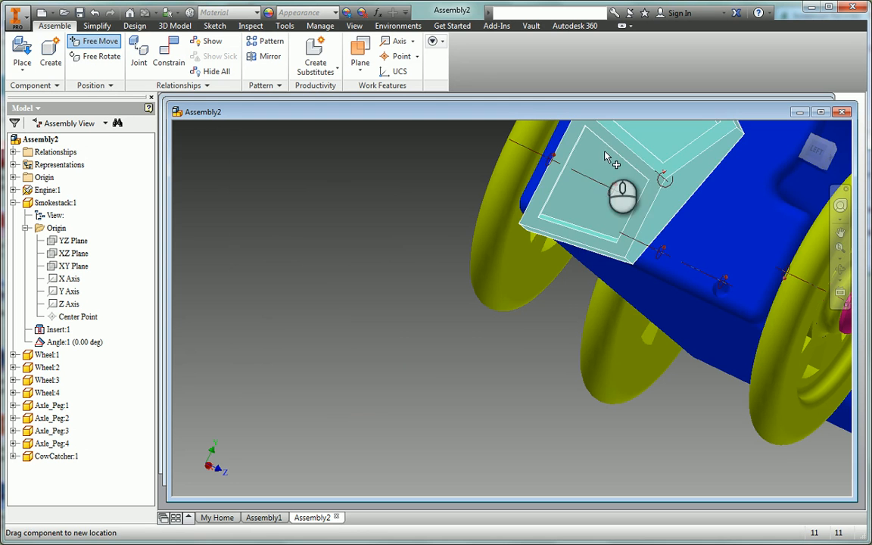
pyautogui.moveTo(640, 154); pyautogui.dragTo(307, 274)
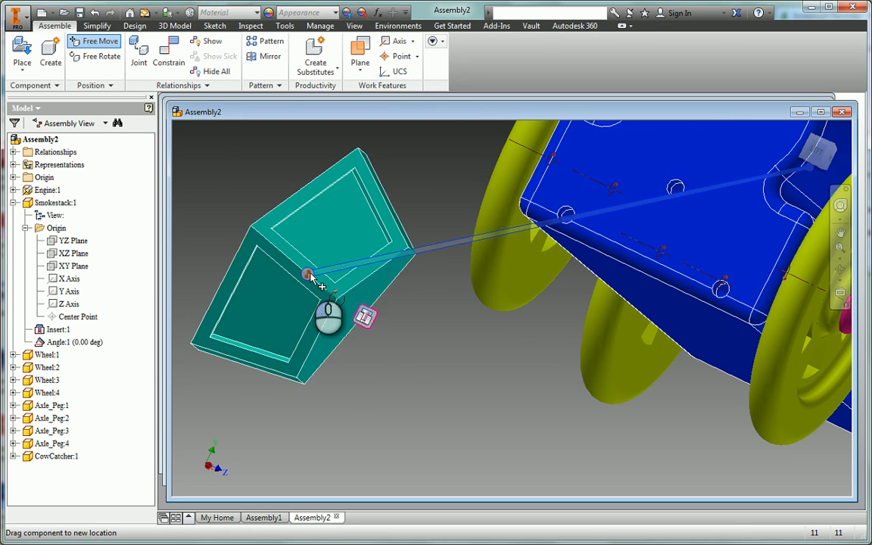
pyautogui.click(106, 61)
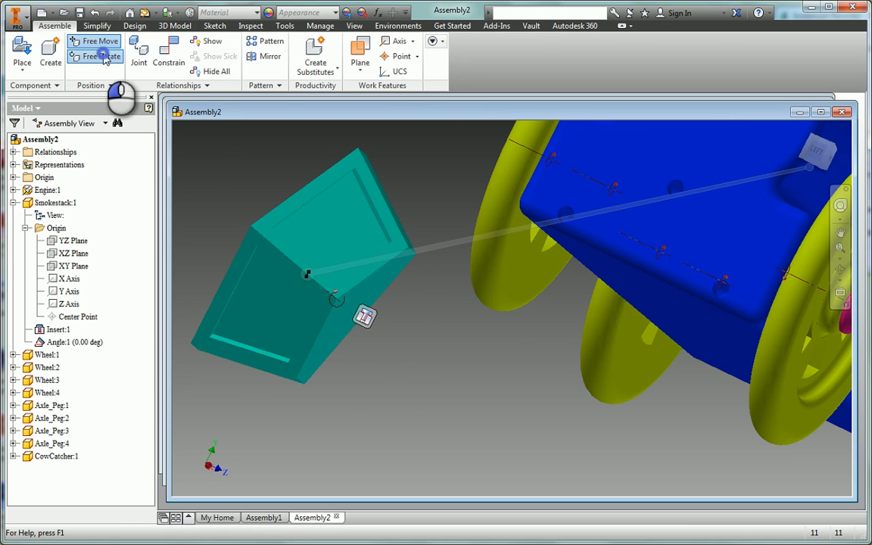
pyautogui.click(333, 312)
pyautogui.moveTo(335, 316); pyautogui.dragTo(356, 264)
pyautogui.press('Escape')
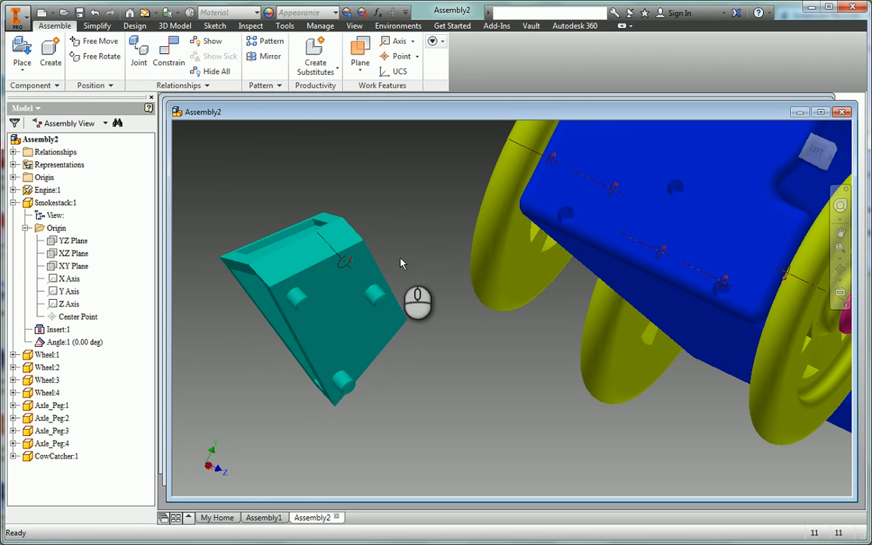
# - Insert a second CowCatcher peg at a 0.000 in offset into the Engine's lower front hole on the side with the visible Axle_Pegs
pyautogui.click(171, 55)
pyautogui.click(82, 196)
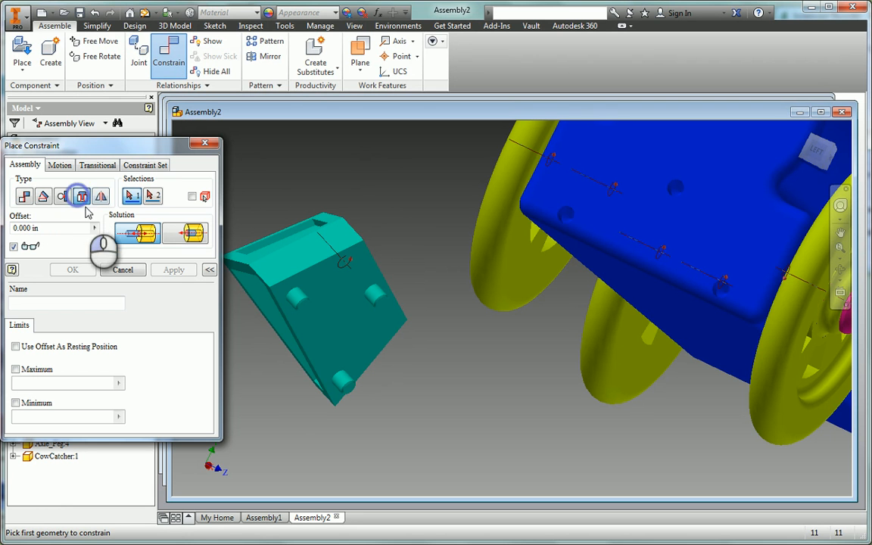
pyautogui.click(292, 297)
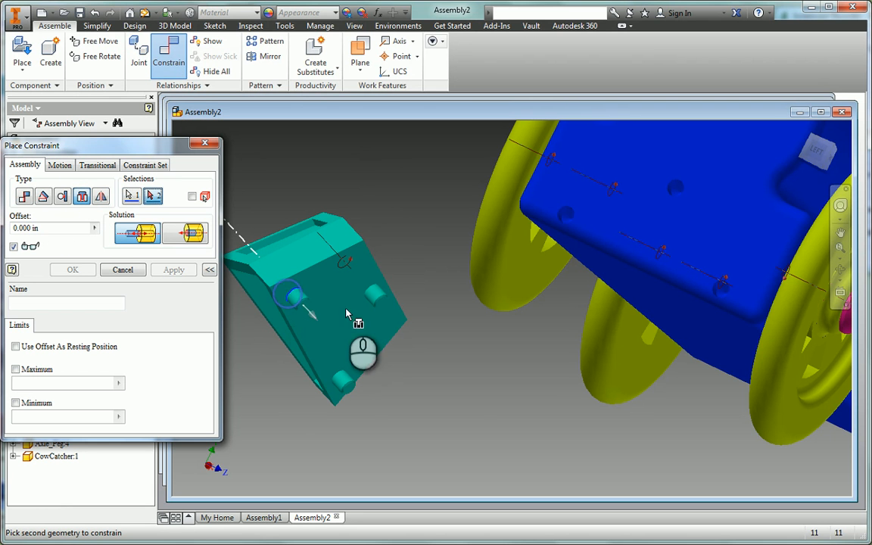
pyautogui.click(724, 297)
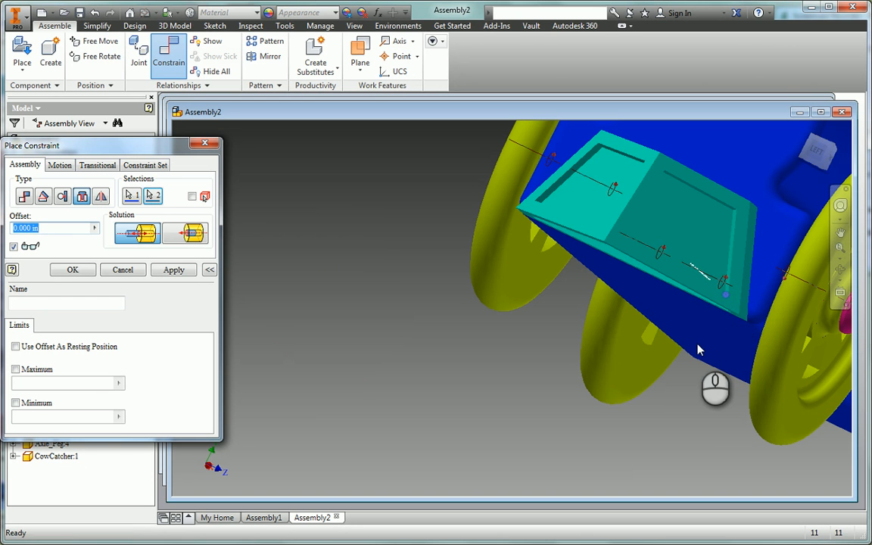
pyautogui.click(173, 270)
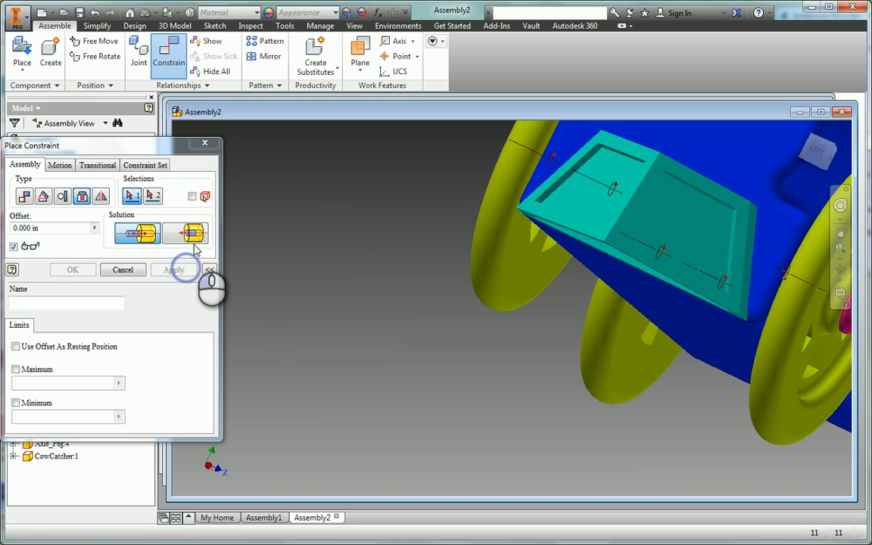
# - Free-move the CowCatcher off the Engine again and rotate it to expose its remaining unconstrained peg
pyautogui.click(98, 43)
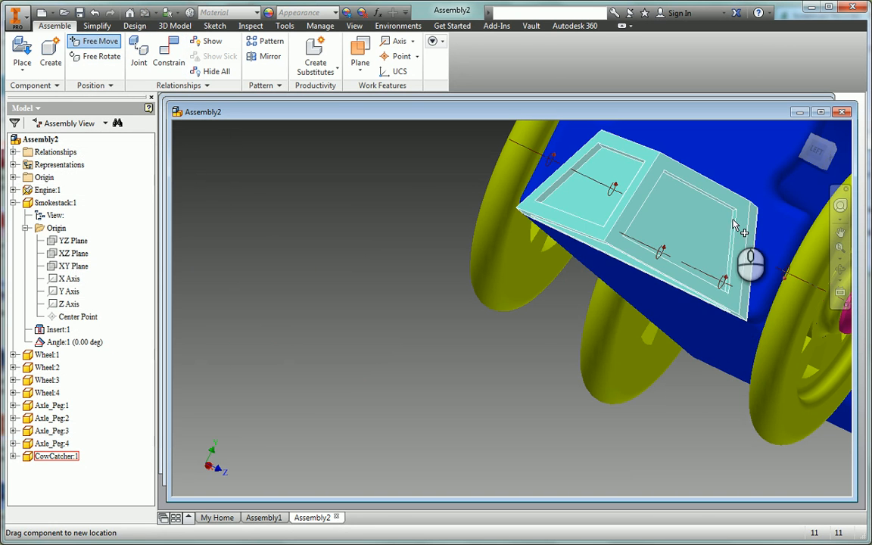
pyautogui.moveTo(700, 217); pyautogui.dragTo(379, 273)
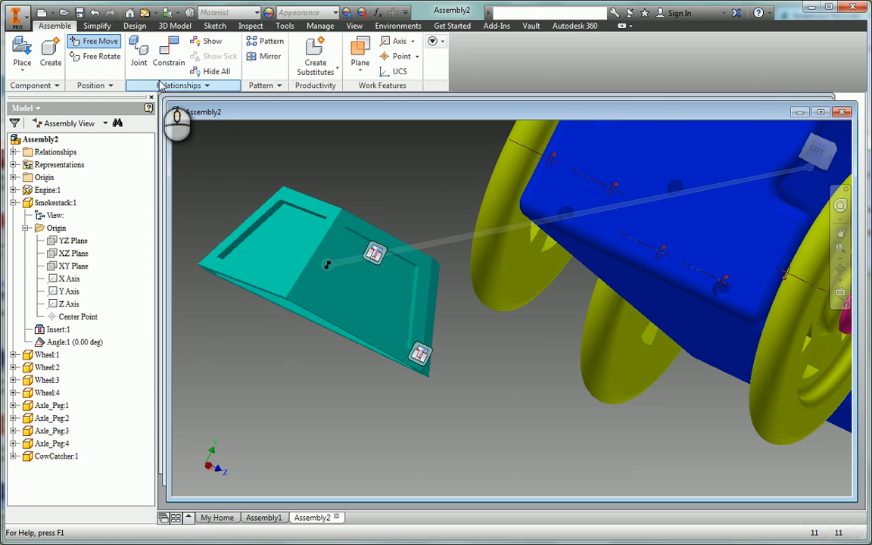
pyautogui.click(109, 59)
pyautogui.click(406, 279)
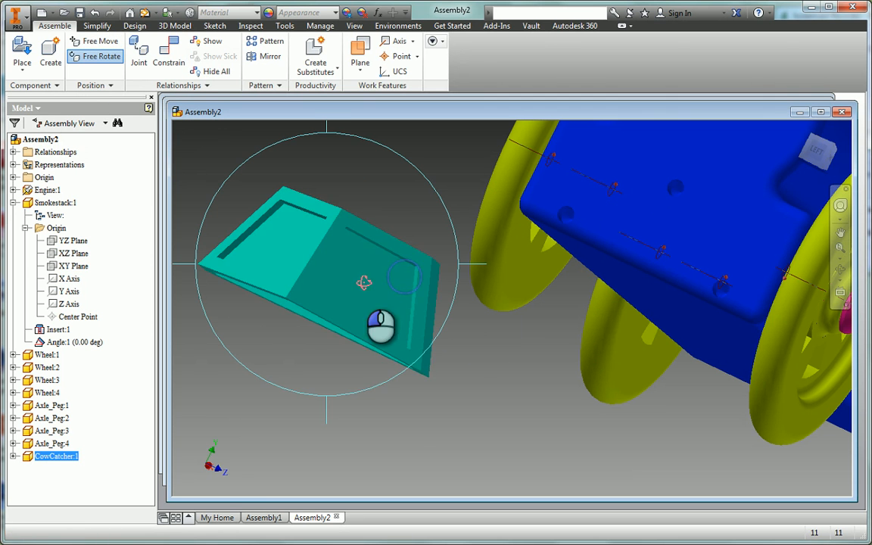
pyautogui.moveTo(362, 284); pyautogui.dragTo(302, 279)
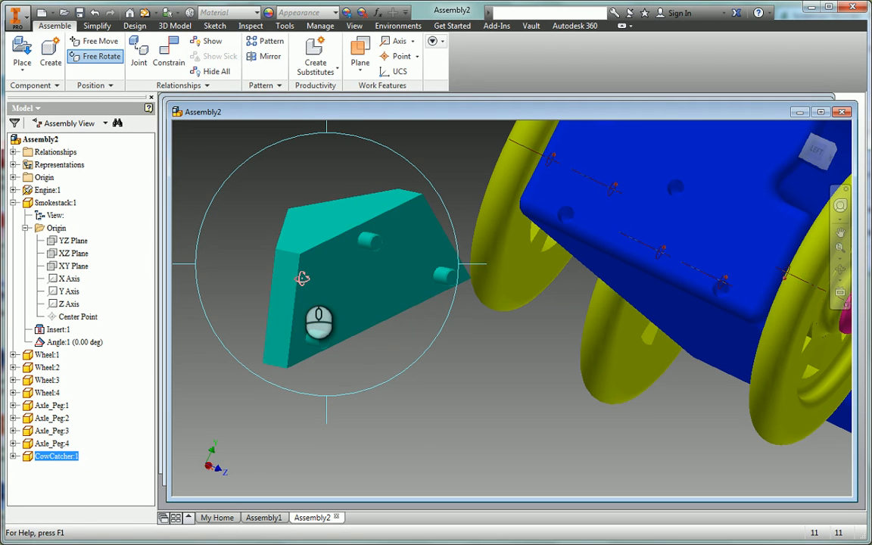
# - Insert the CowCatcher's last peg at a 0.000 in offset into the remaining lower front hole of the Engine and end constraining
pyautogui.click(169, 57)
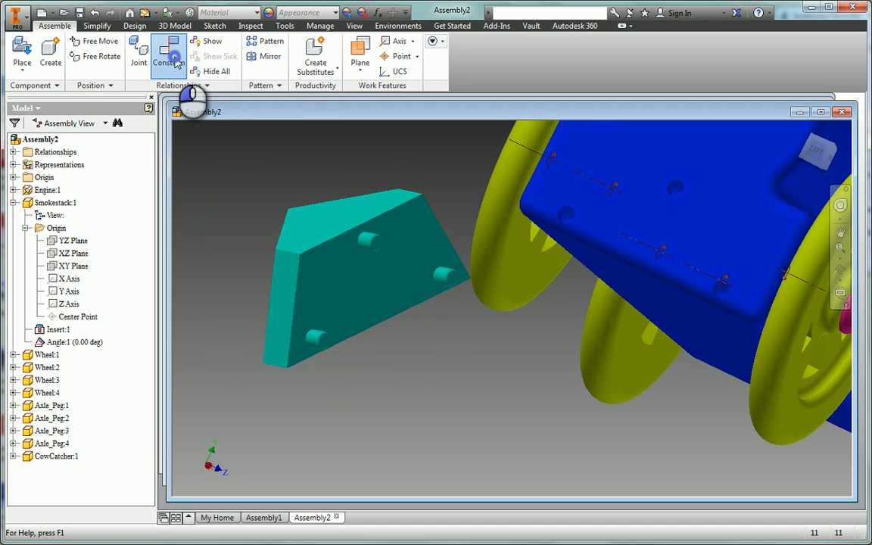
pyautogui.click(82, 196)
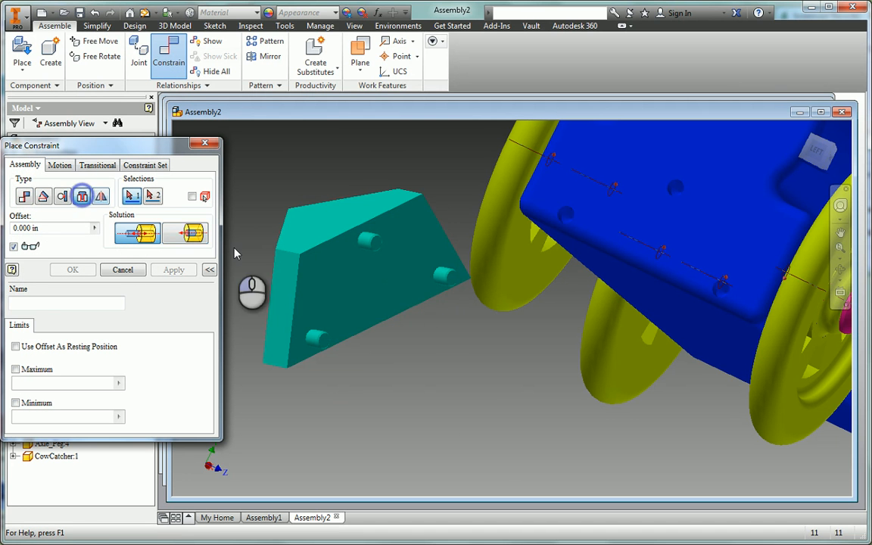
pyautogui.click(439, 276)
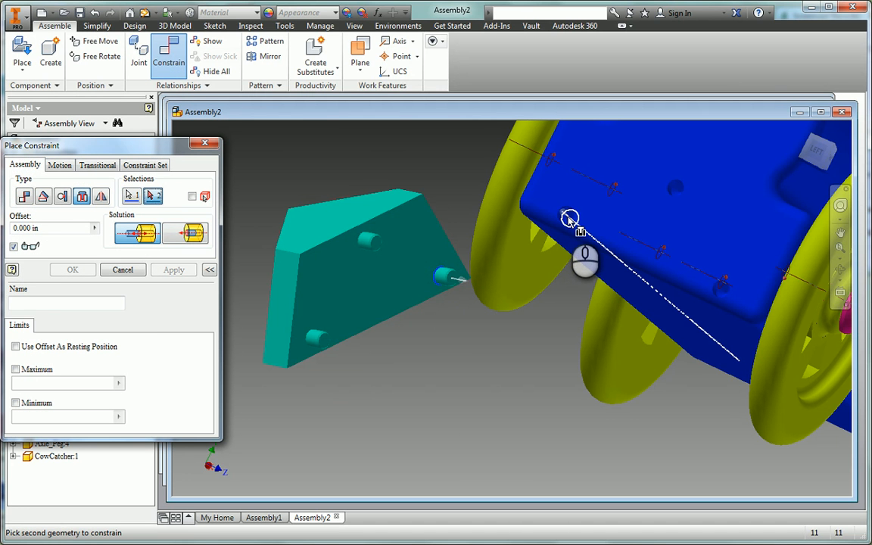
pyautogui.click(564, 217)
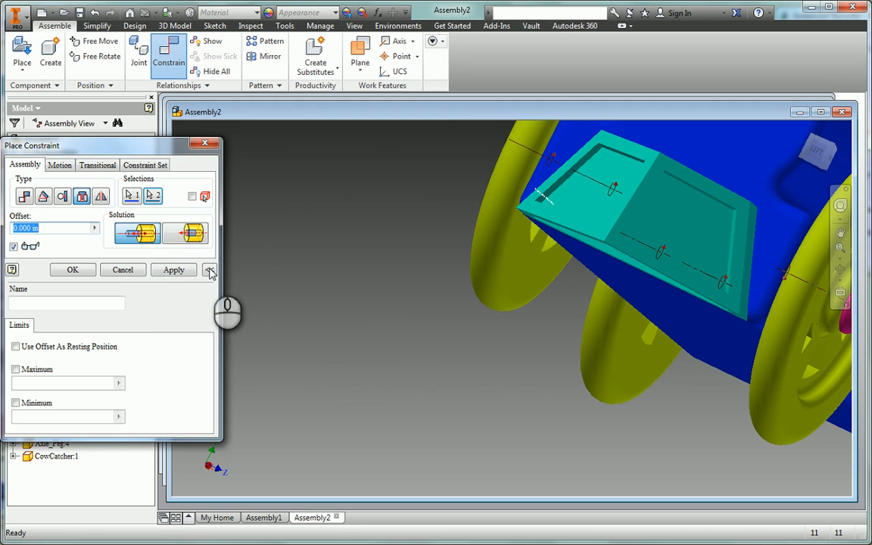
pyautogui.click(173, 271)
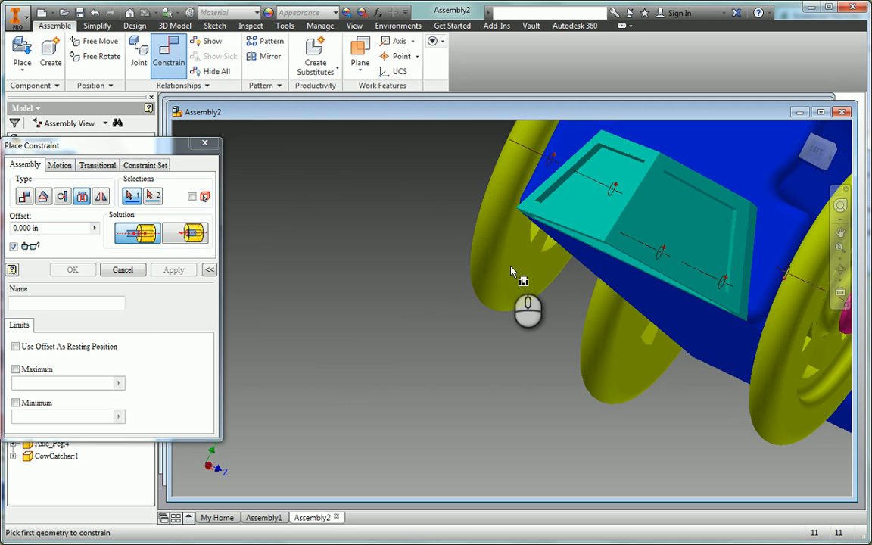
pyautogui.click(204, 144)
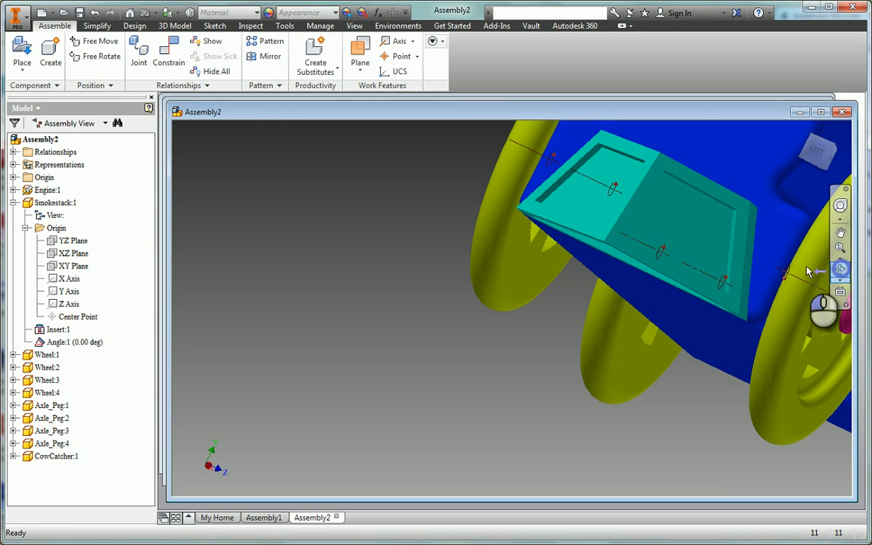
# - Test whether the CowCatcher can still move relative to the Engine
pyautogui.click(841, 271)
pyautogui.moveTo(644, 311); pyautogui.dragTo(544, 322)
pyautogui.press('Escape')
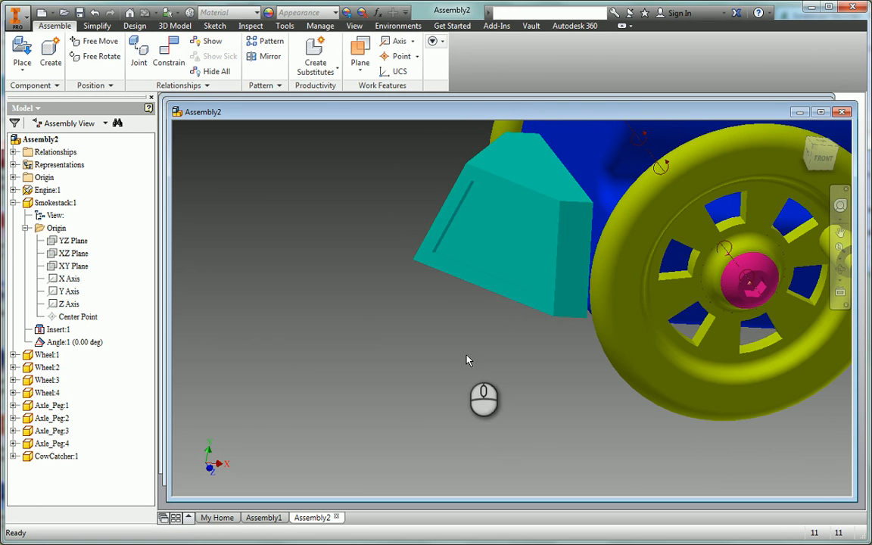
pyautogui.moveTo(560, 253); pyautogui.dragTo(511, 271)
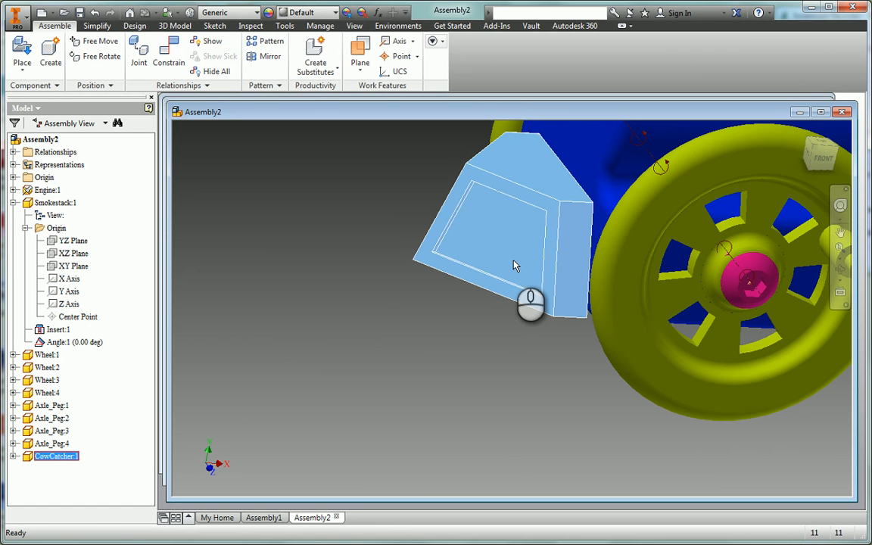
# - Place one Hitch_Magnet component in open space near the rear end of the Engine
pyautogui.click(842, 271)
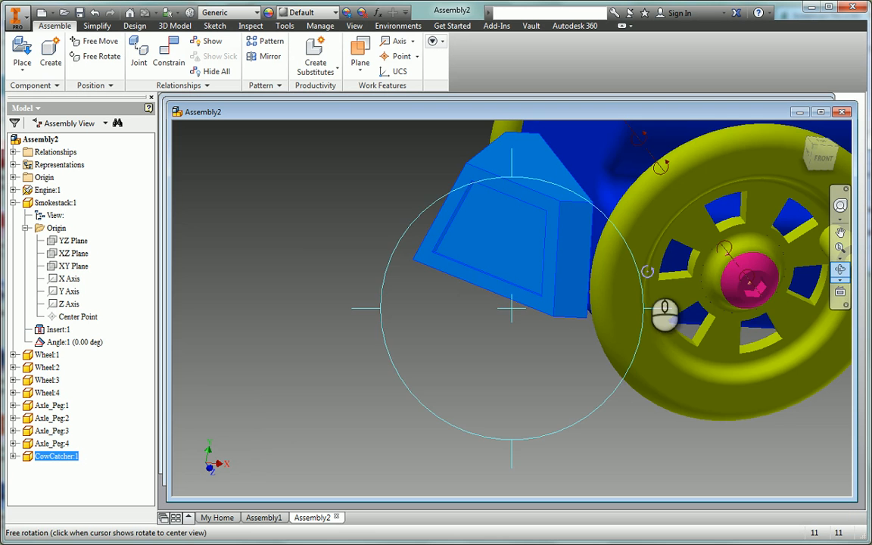
pyautogui.moveTo(619, 321); pyautogui.dragTo(555, 284)
pyautogui.press('Escape')
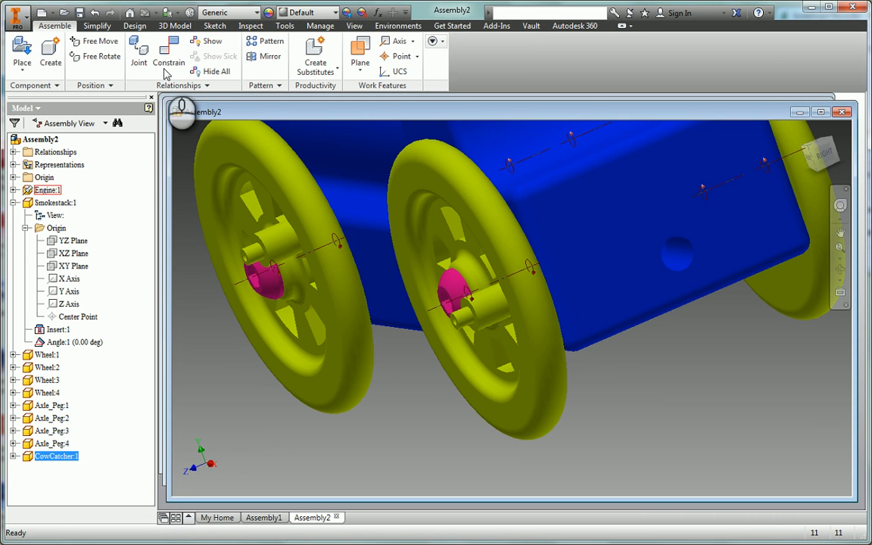
pyautogui.click(22, 49)
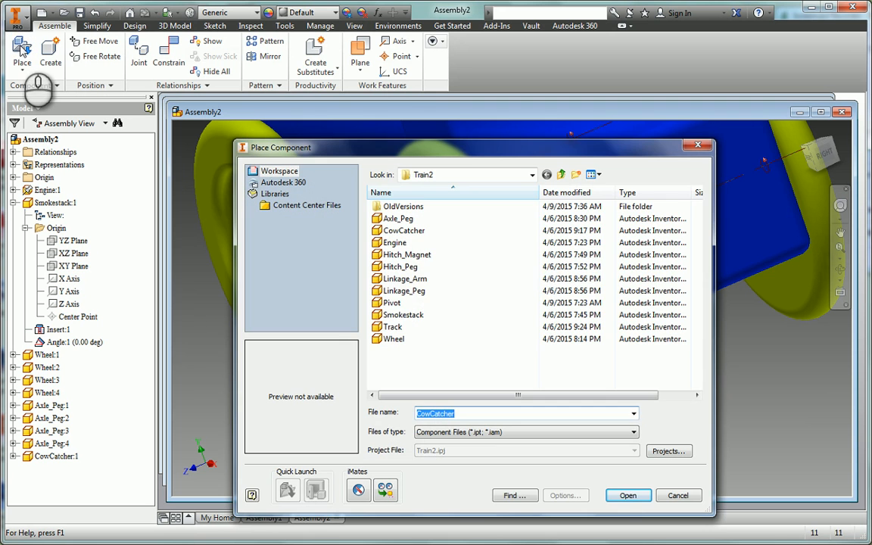
pyautogui.click(406, 255)
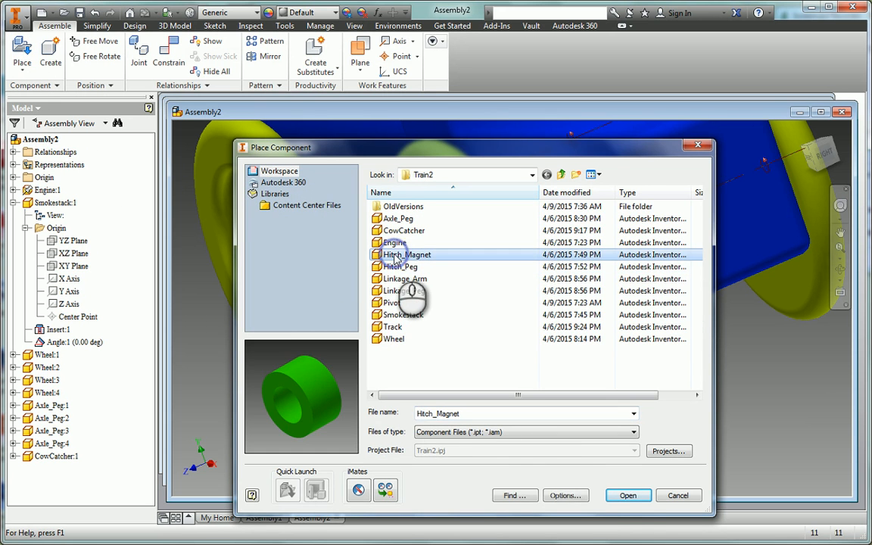
pyautogui.click(627, 495)
pyautogui.click(640, 413)
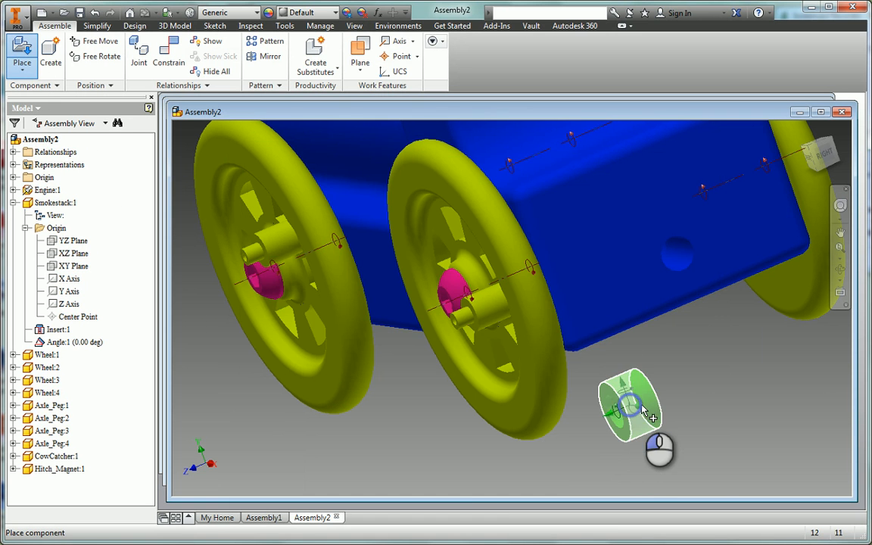
pyautogui.rightClick(673, 407)
pyautogui.click(723, 401)
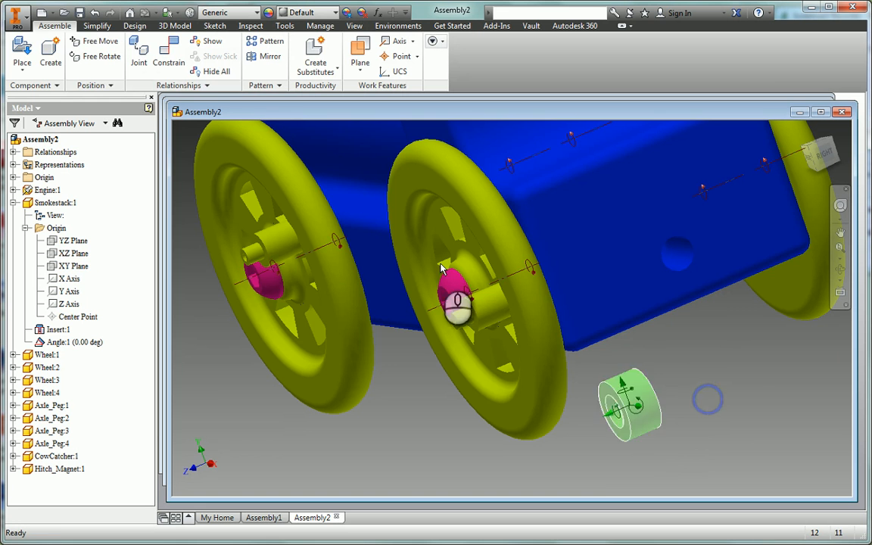
# - Place one Hitch_Peg component beside the Hitch_Magnet
pyautogui.click(23, 52)
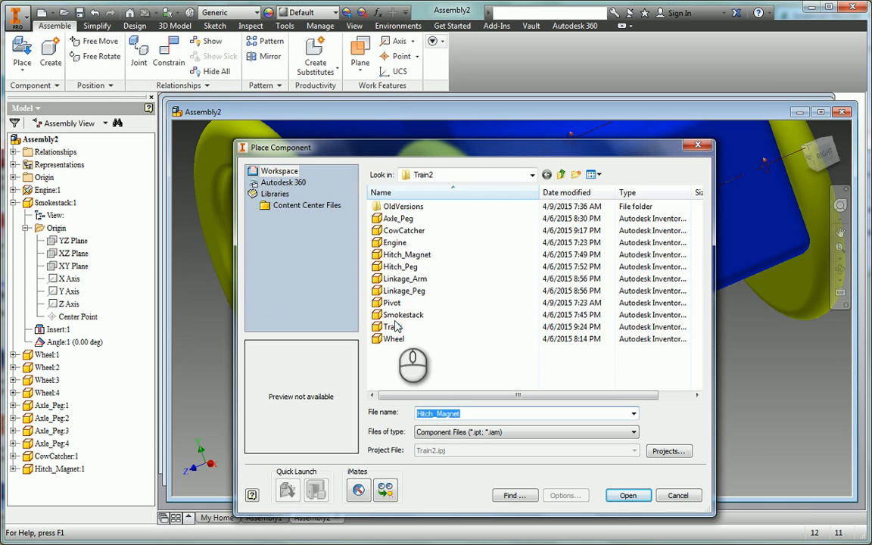
pyautogui.click(401, 267)
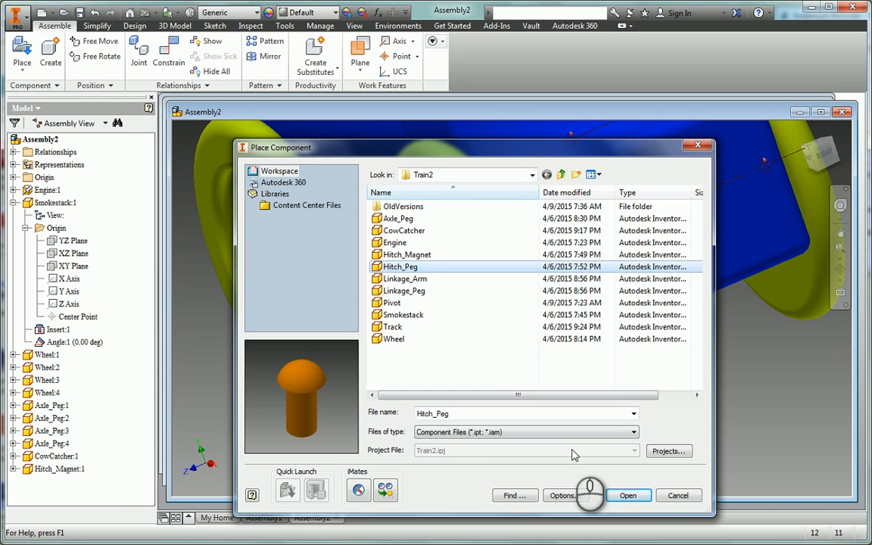
pyautogui.click(647, 495)
pyautogui.click(761, 409)
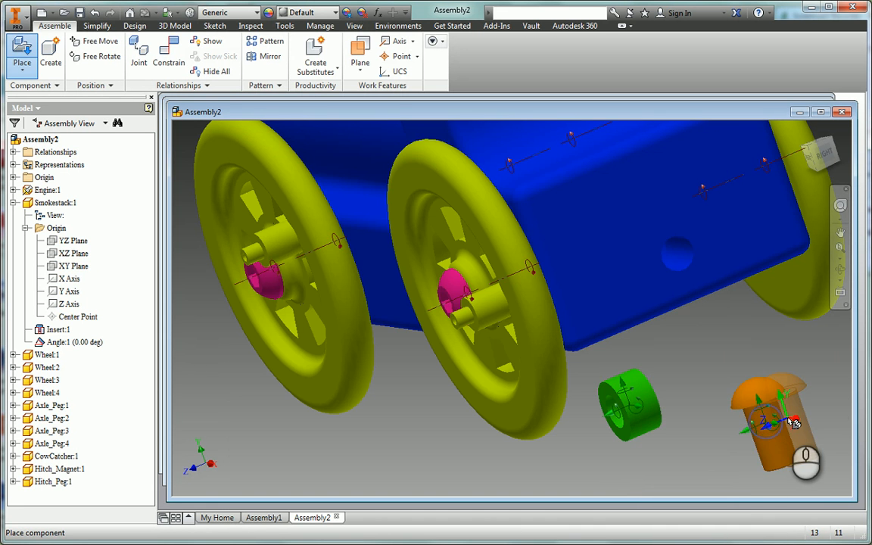
pyautogui.rightClick(780, 417)
pyautogui.click(818, 419)
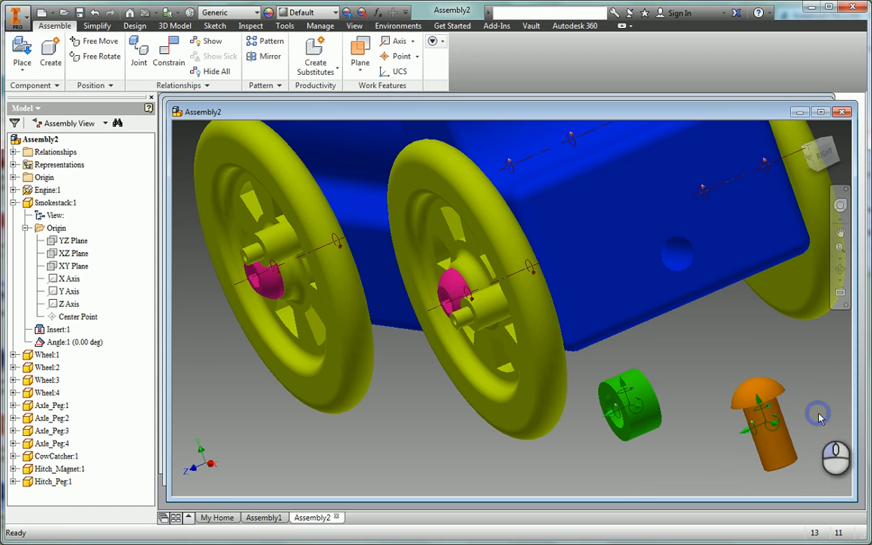
# - Constrain the Hitch_Magnet to the hole in the Engine's rear face with an Insert constraint at a 0.000 in offset
pyautogui.click(166, 60)
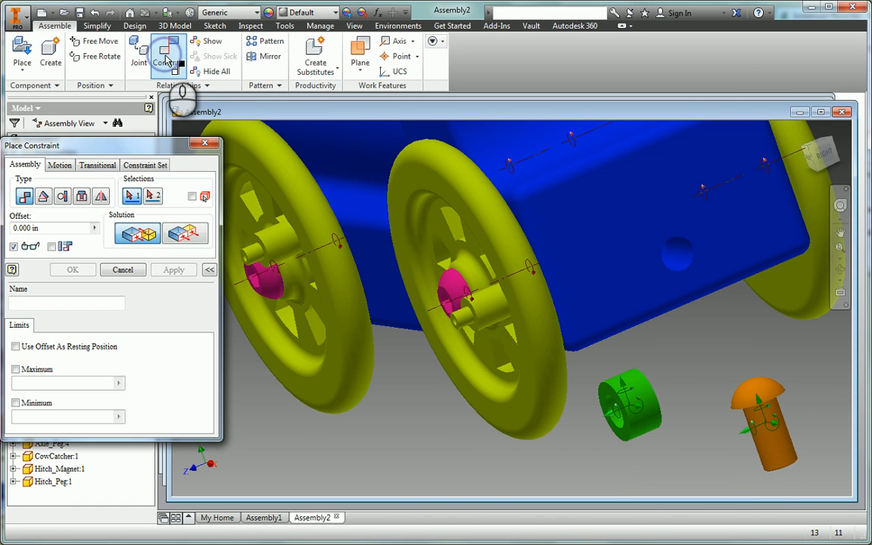
pyautogui.click(82, 196)
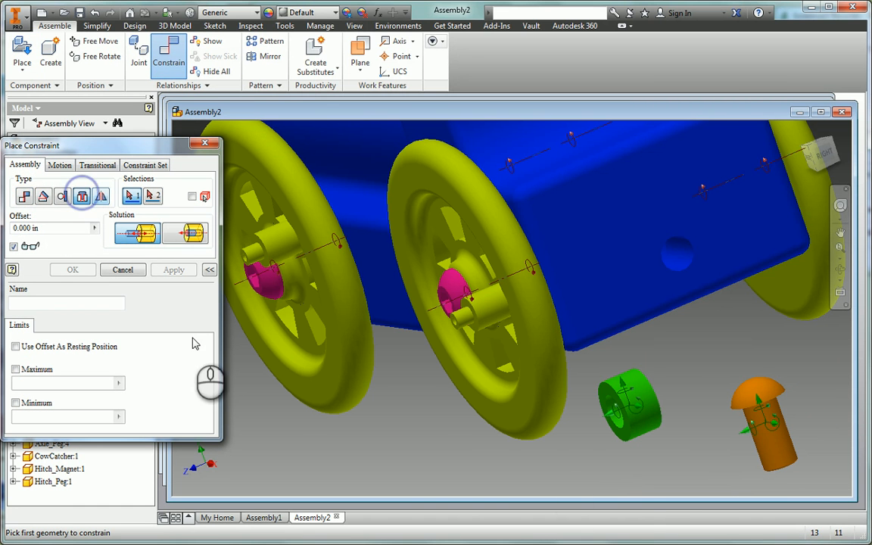
pyautogui.click(625, 416)
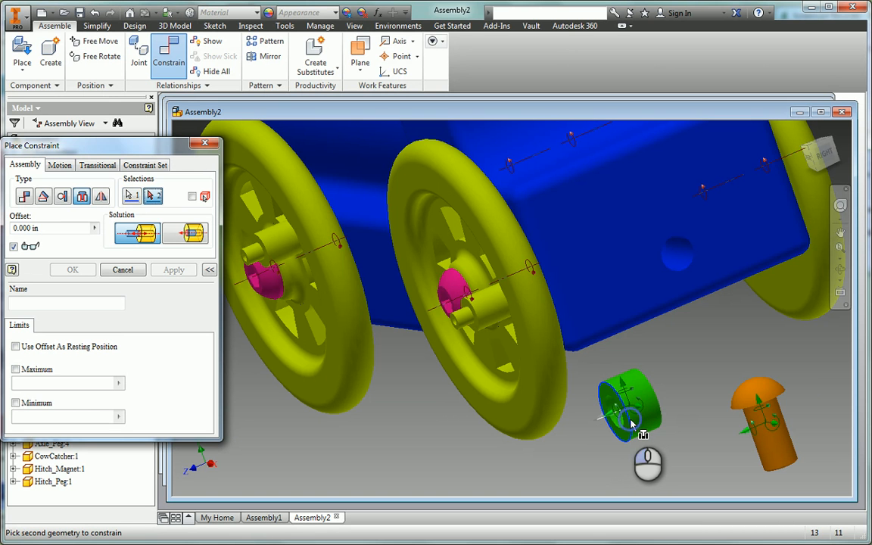
pyautogui.click(682, 273)
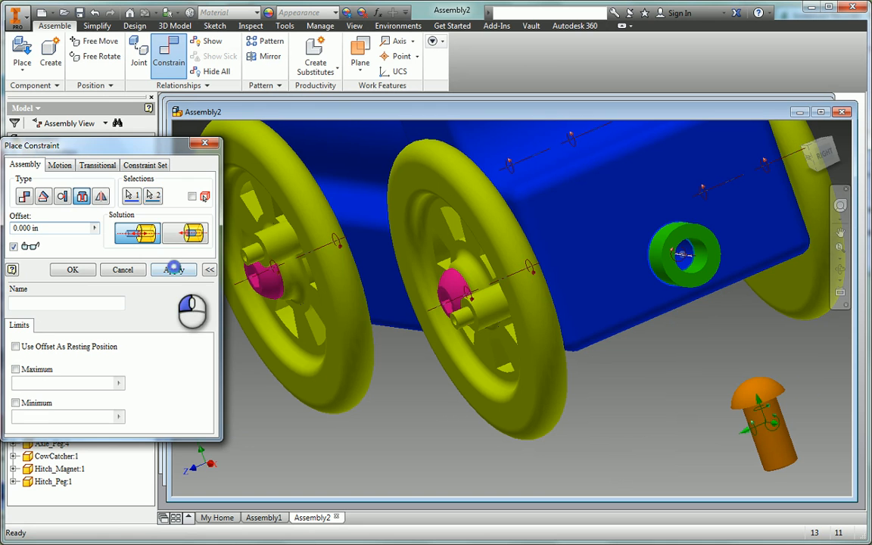
pyautogui.click(174, 269)
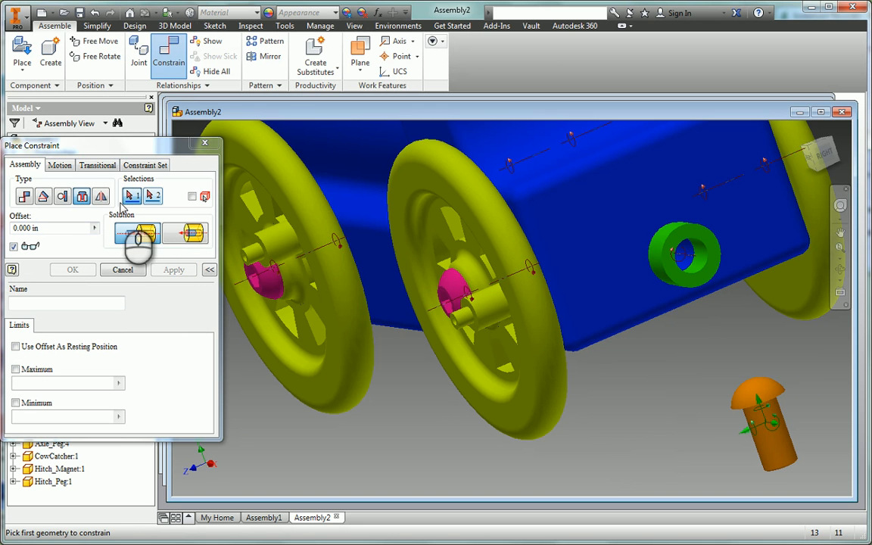
# - Insert the Hitch_Peg into the Hitch_Magnet, seating the underside of its head at a 0.000 in offset, and end constraining
pyautogui.click(82, 198)
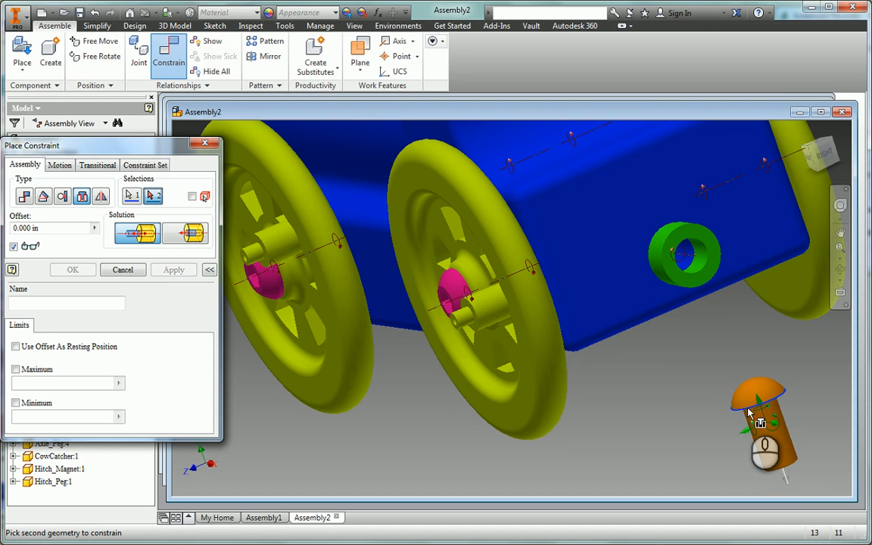
pyautogui.click(695, 277)
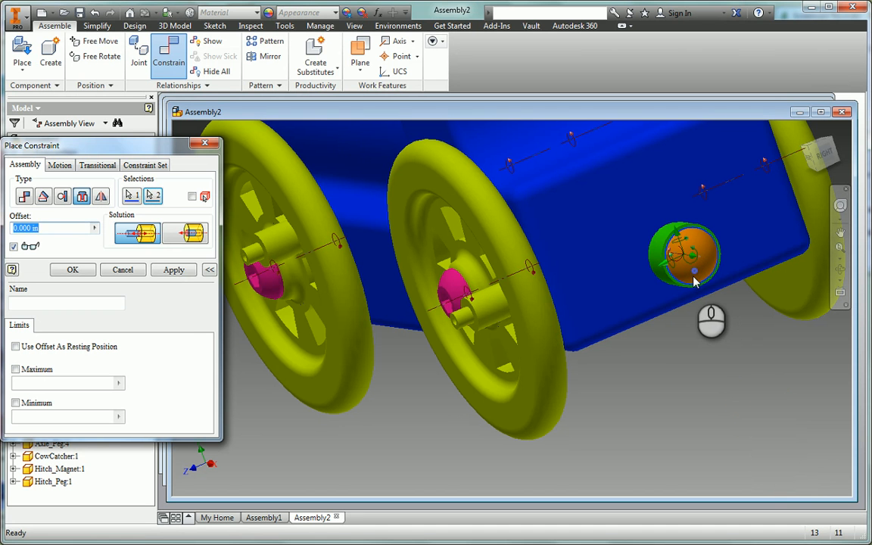
pyautogui.click(171, 270)
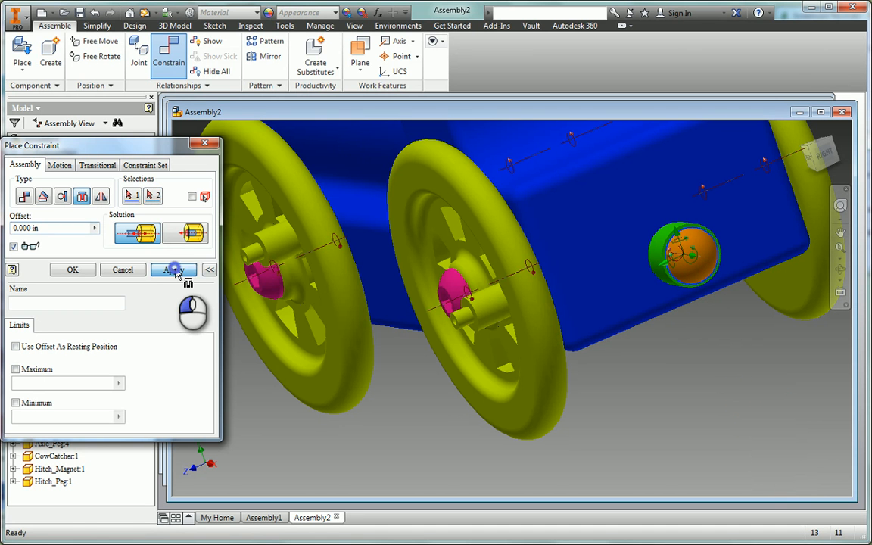
pyautogui.click(206, 143)
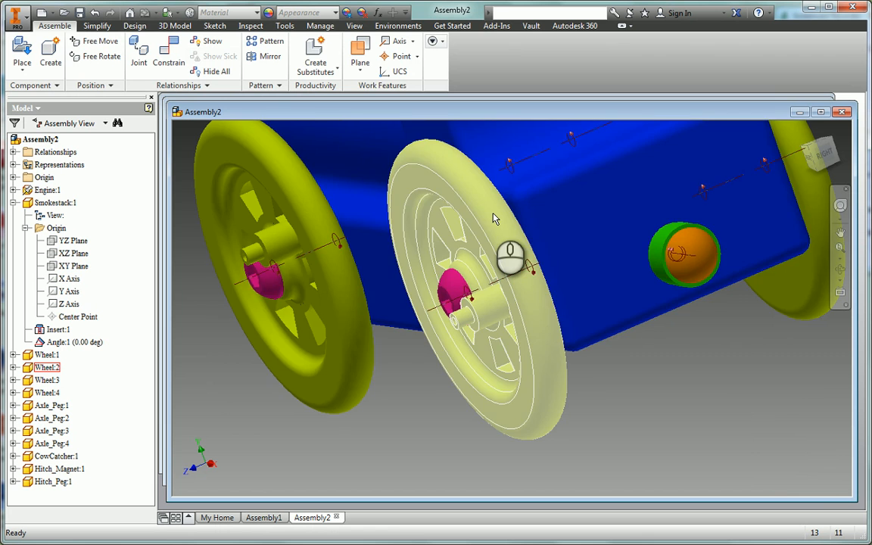
# - Place two Linkage_Arm components in the open space below the train
pyautogui.scroll(3, 493, 219)
pyautogui.scroll(3, 494, 220)
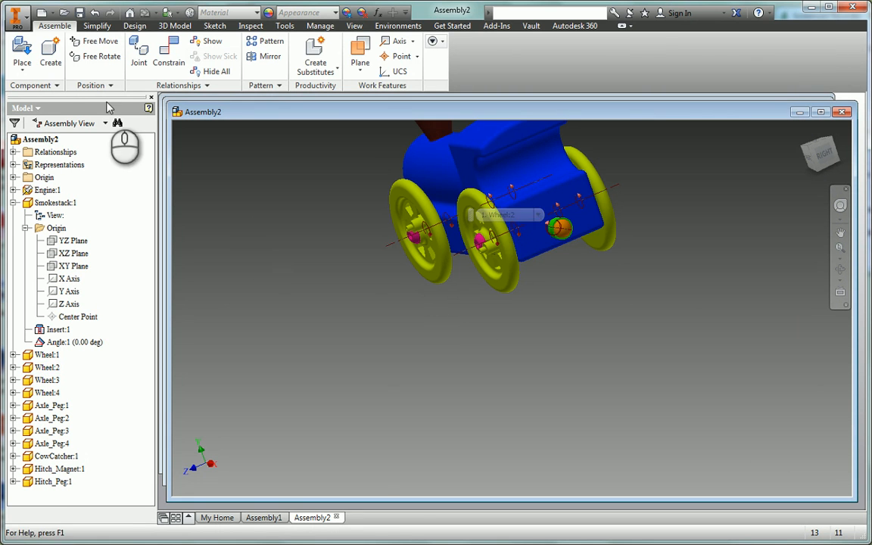
pyautogui.click(22, 50)
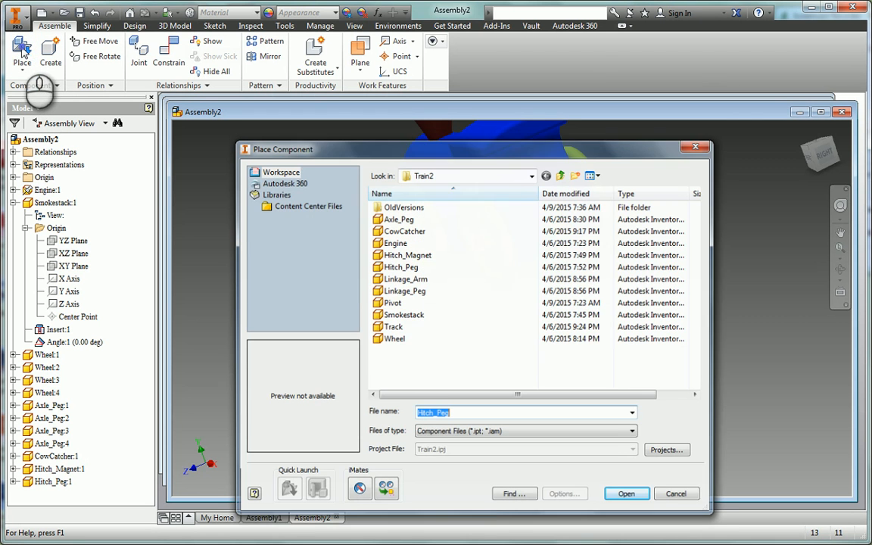
pyautogui.click(399, 293)
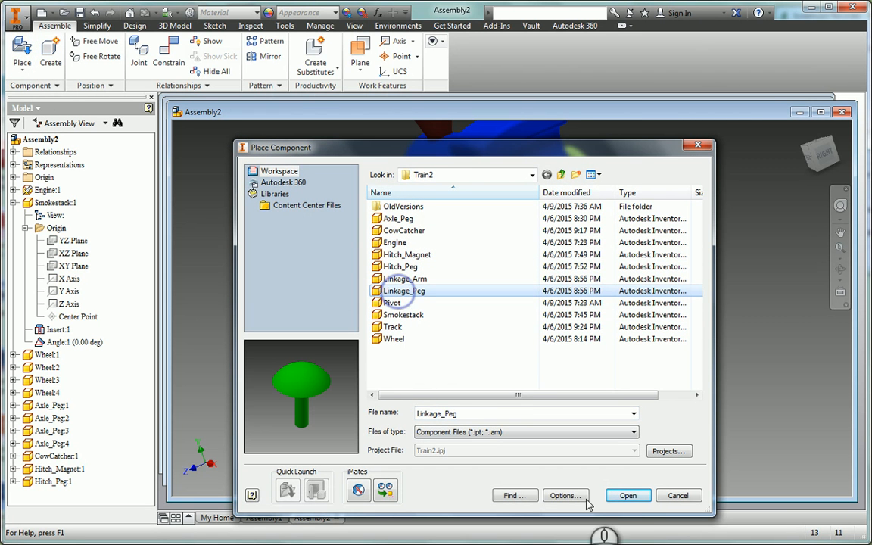
pyautogui.click(406, 279)
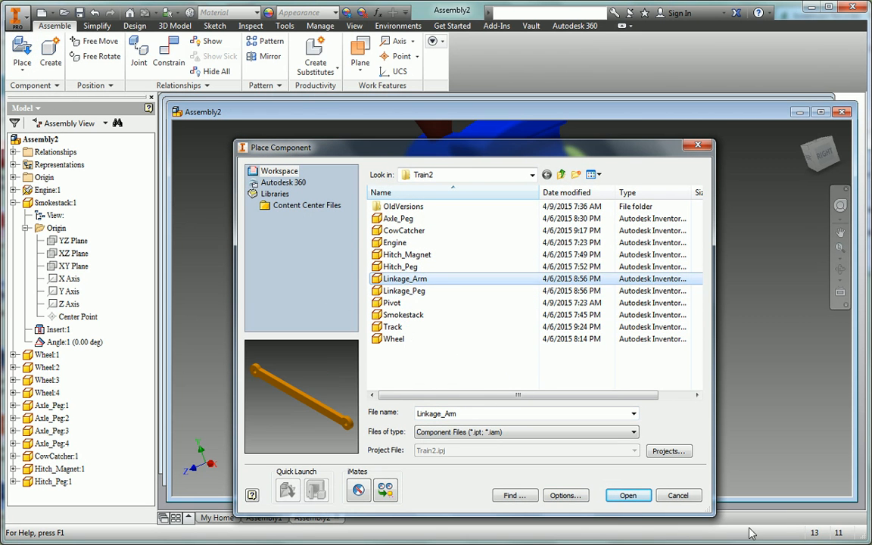
pyautogui.click(625, 496)
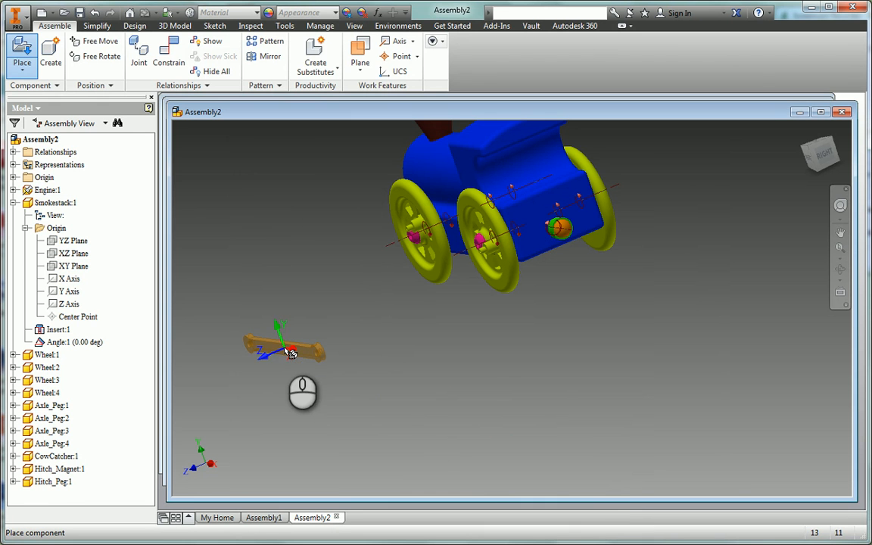
pyautogui.click(290, 353)
pyautogui.click(412, 375)
pyautogui.rightClick(499, 382)
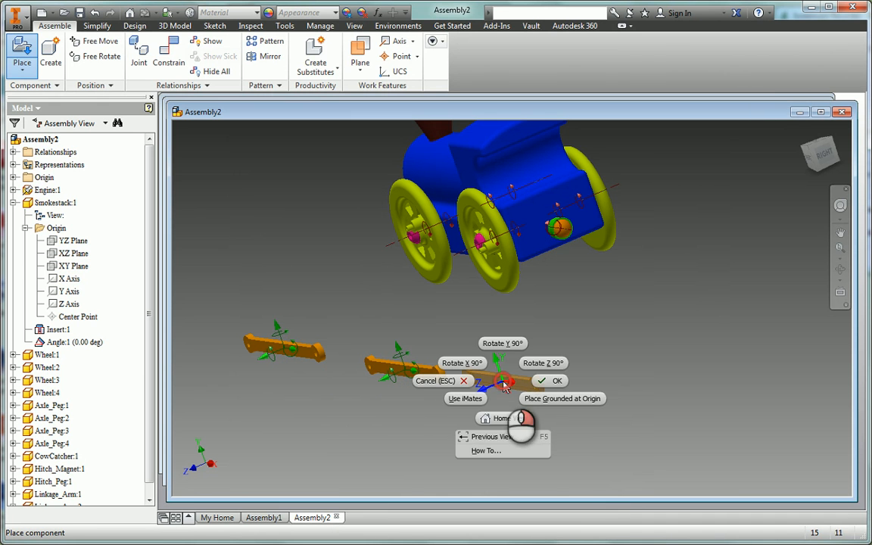
pyautogui.click(551, 376)
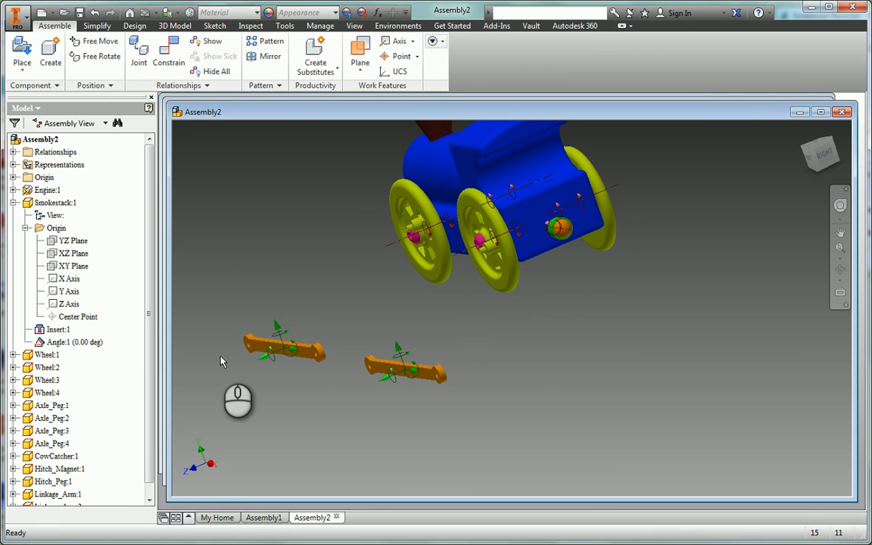
# - Free-rotate the first Linkage_Arm so that it tilts and its far end hole faces outward, ready for constraining
pyautogui.click(422, 239)
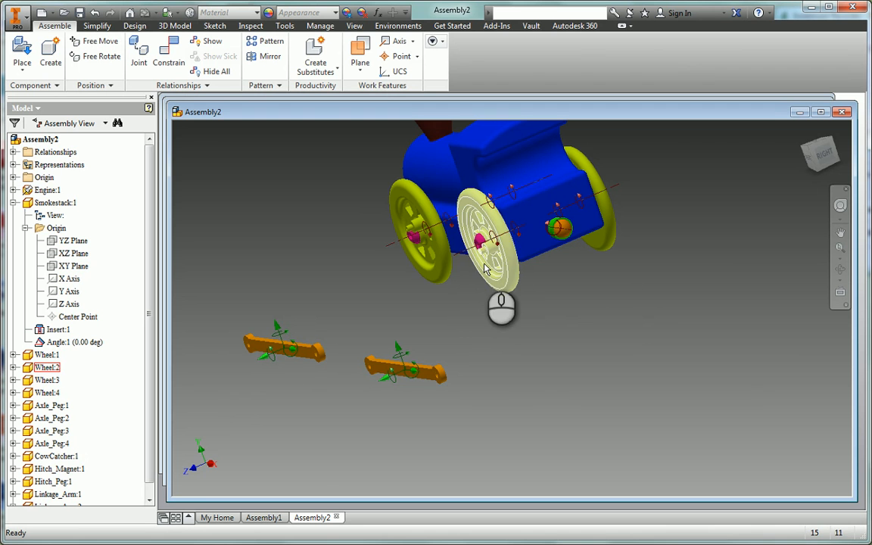
pyautogui.click(841, 272)
pyautogui.moveTo(589, 305); pyautogui.dragTo(553, 309)
pyautogui.moveTo(610, 293); pyautogui.dragTo(625, 295)
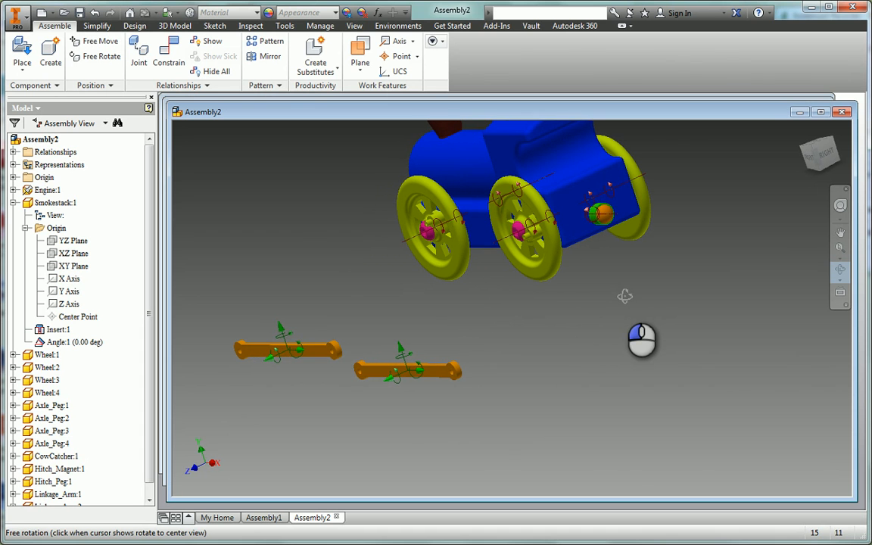
pyautogui.scroll(2, 488, 239)
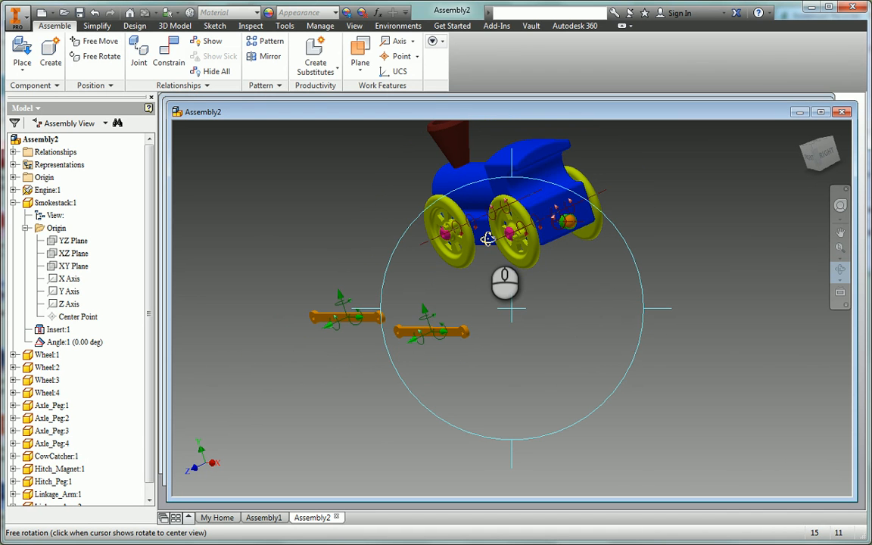
pyautogui.press('Escape')
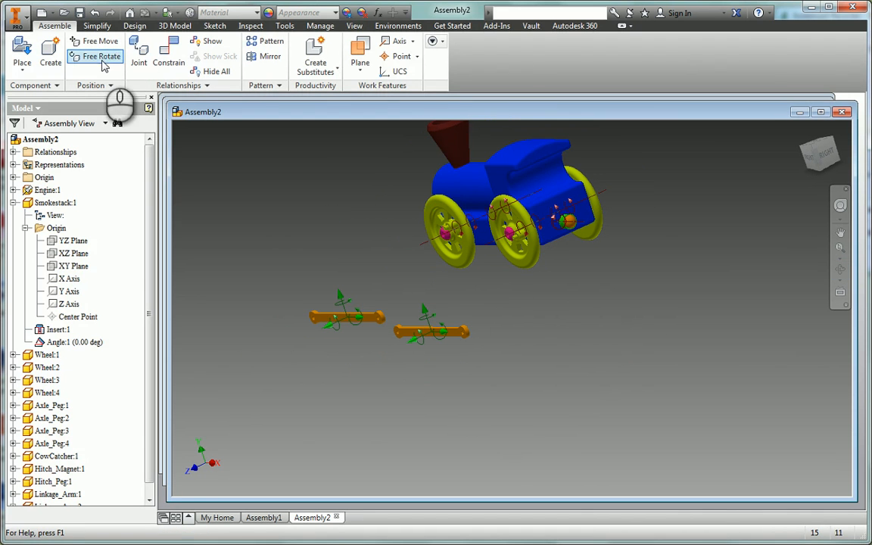
pyautogui.click(100, 57)
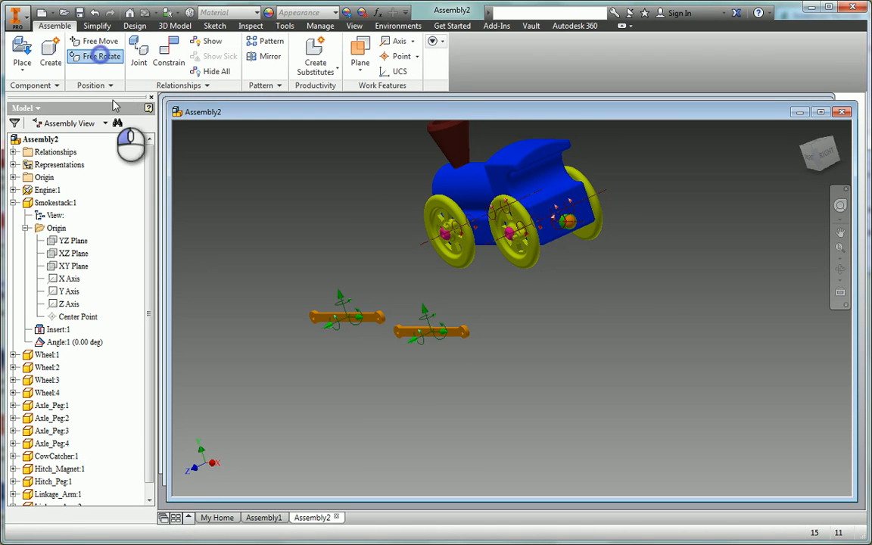
pyautogui.click(346, 320)
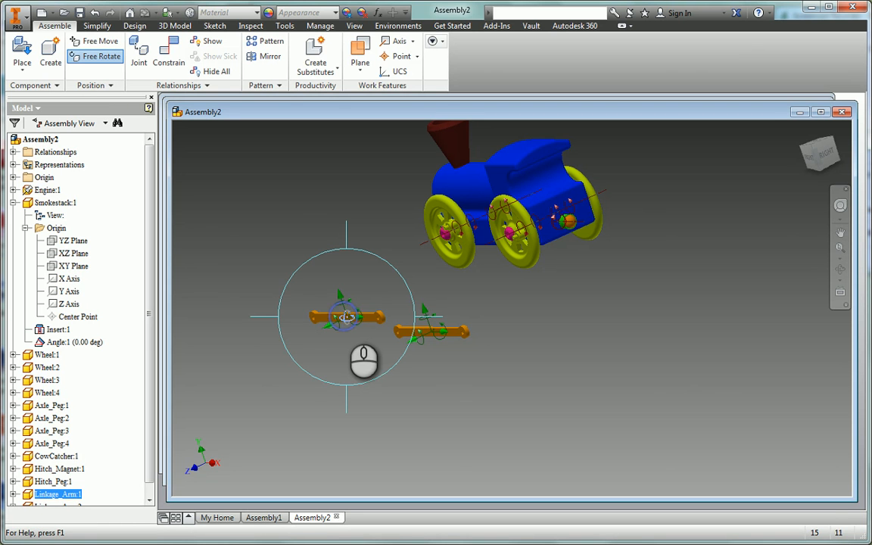
pyautogui.moveTo(364, 362); pyautogui.dragTo(337, 370)
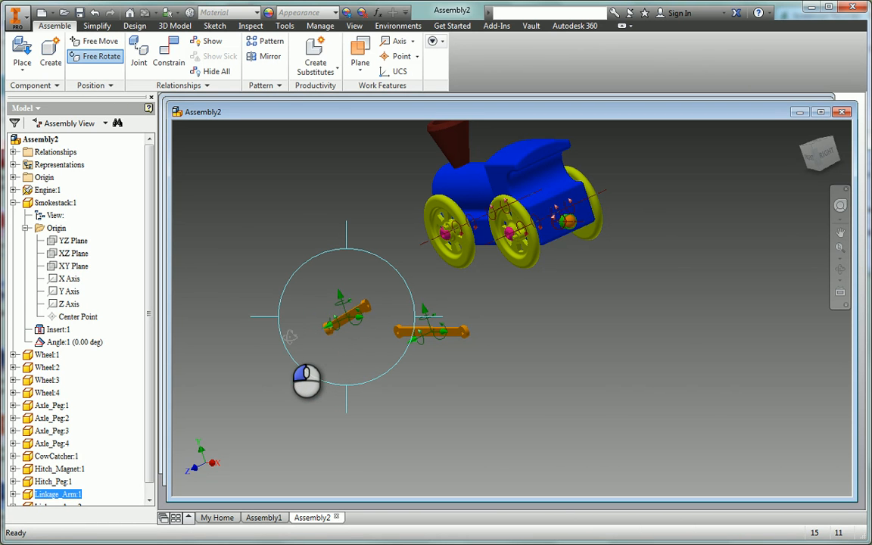
pyautogui.press('Escape')
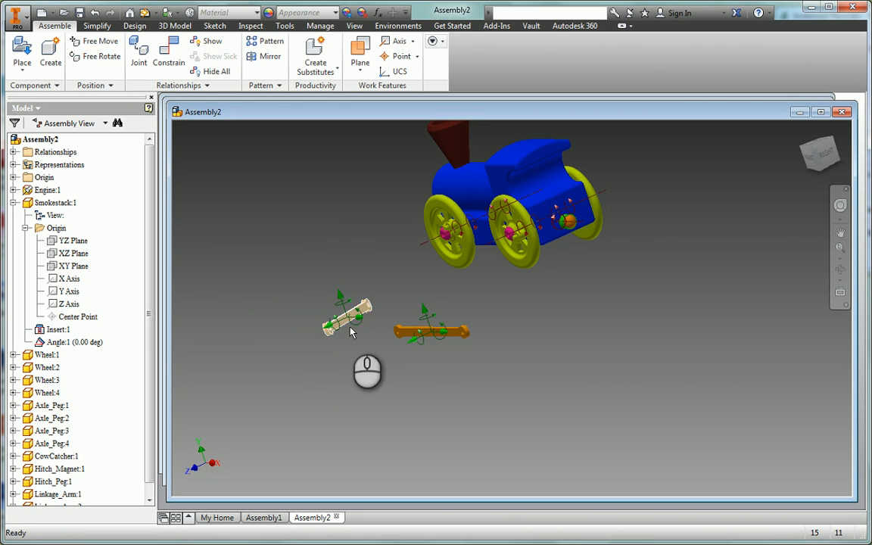
# - Constrain the tilted Linkage_Arm's end hole to the peg on the near front Wheel with an Insert constraint at a 0.000 in offset
pyautogui.scroll(-2, 352, 332)
pyautogui.scroll(4, 353, 334)
pyautogui.scroll(-2, 352, 333)
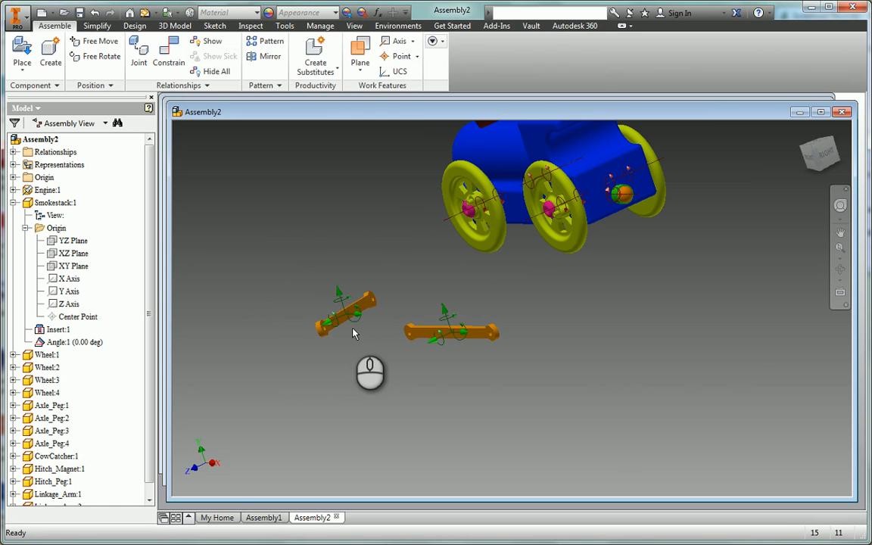
pyautogui.scroll(4, 414, 244)
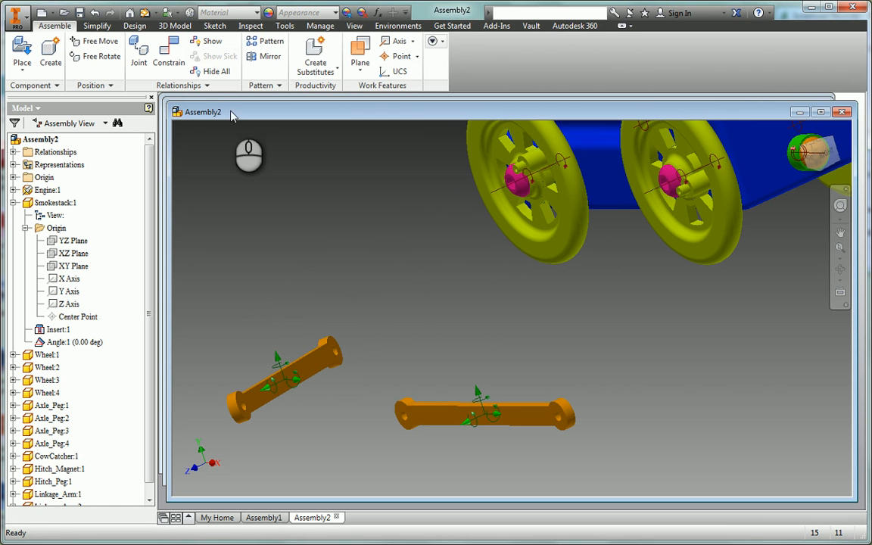
pyautogui.click(168, 54)
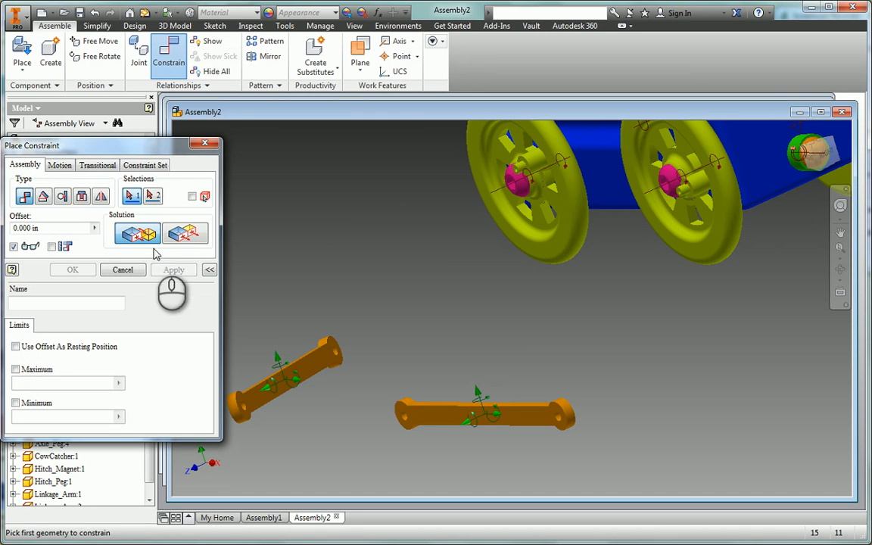
pyautogui.click(82, 197)
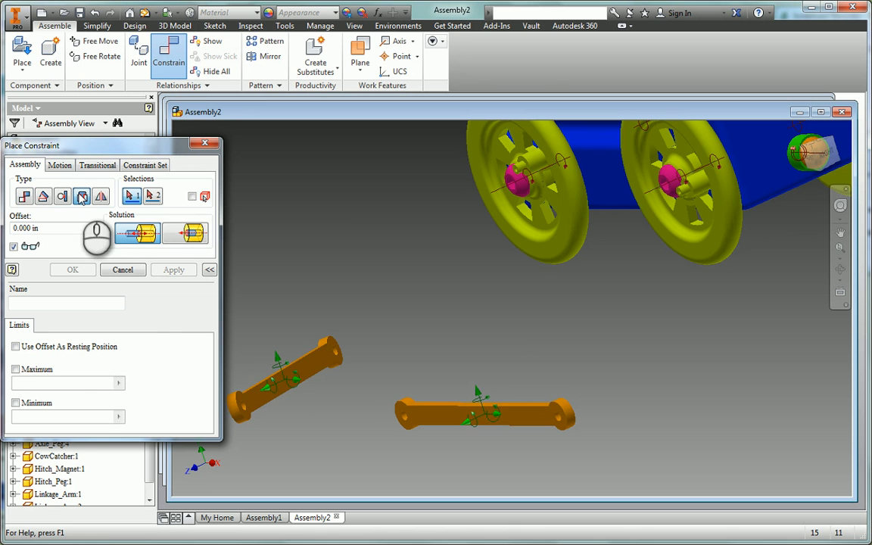
pyautogui.click(335, 353)
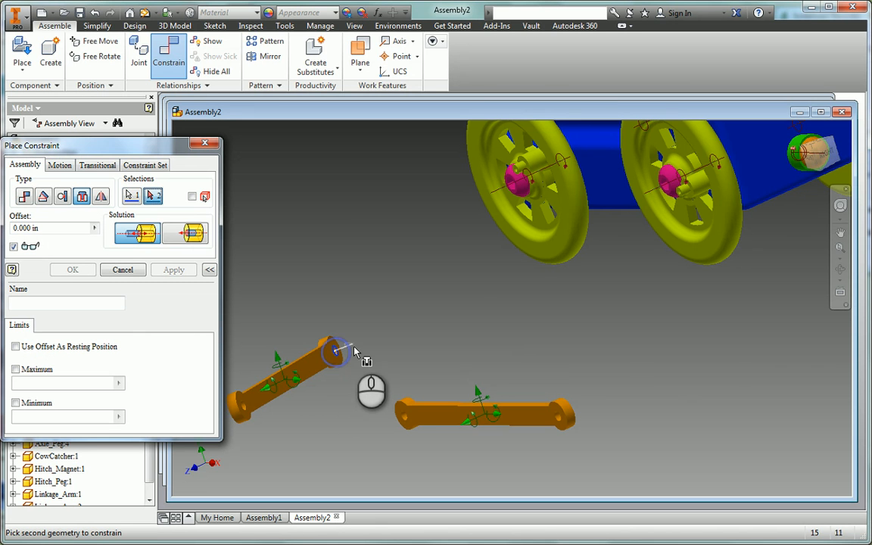
pyautogui.click(525, 168)
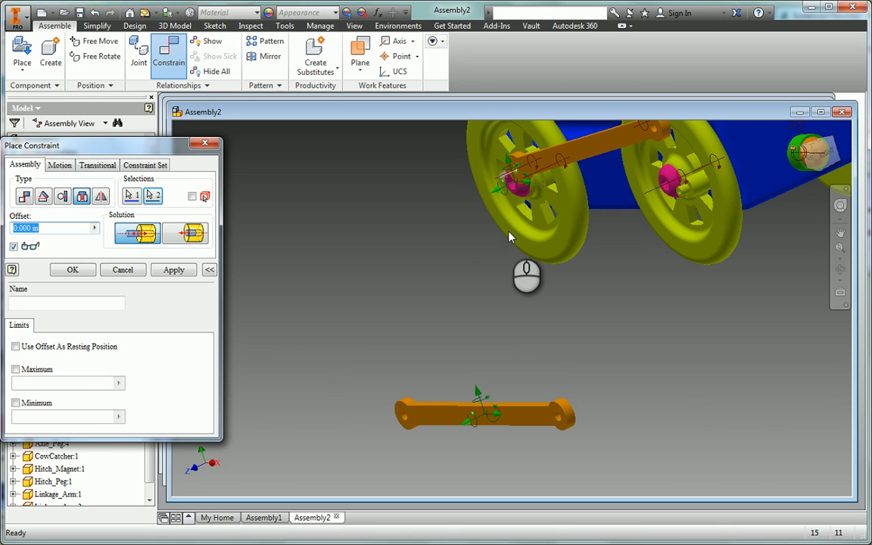
pyautogui.click(173, 271)
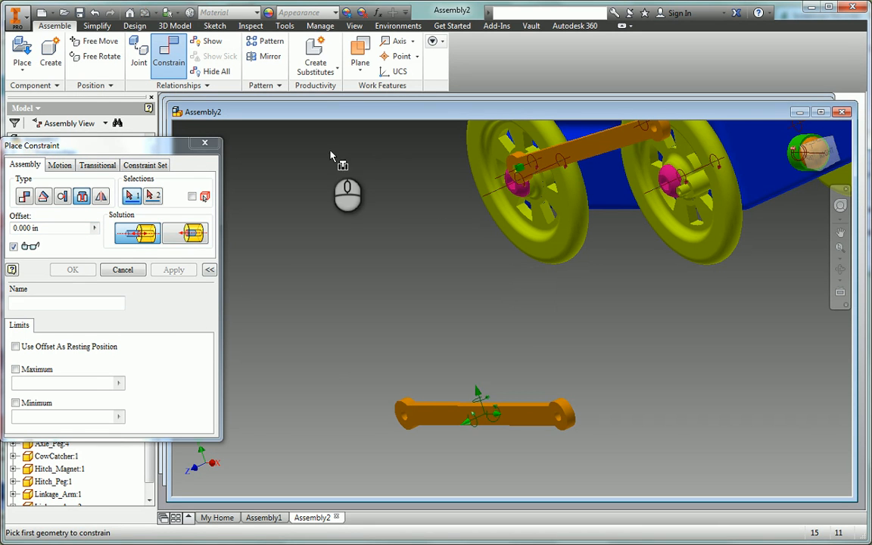
# - Free-move the attached Linkage_Arm away from the wheels and free-rotate it to expose the hole at its unconstrained end
pyautogui.click(101, 42)
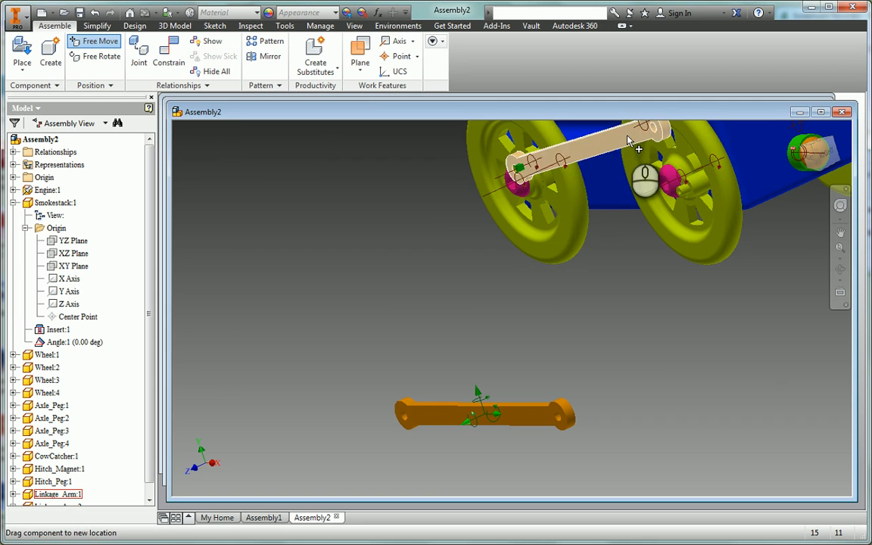
pyautogui.moveTo(642, 185); pyautogui.dragTo(352, 254)
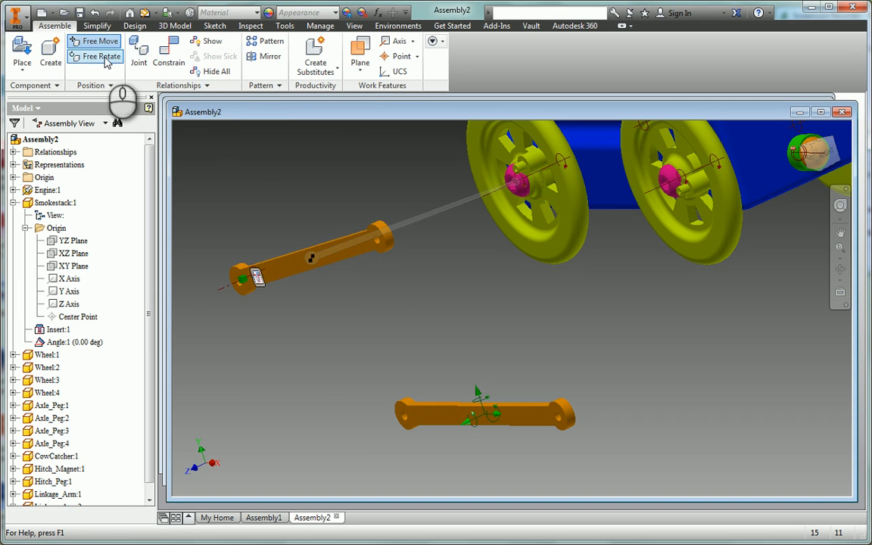
pyautogui.click(95, 56)
pyautogui.click(366, 246)
pyautogui.moveTo(362, 241); pyautogui.dragTo(337, 257)
pyautogui.press('Escape')
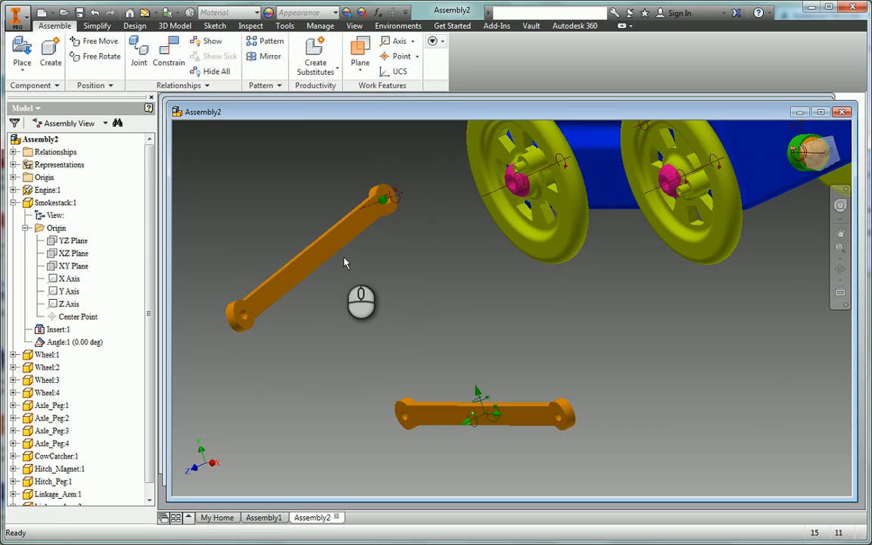
# - Insert the Linkage_Arm's other end hole onto the peg of the near rear Wheel at a 0.000 in offset
pyautogui.click(170, 60)
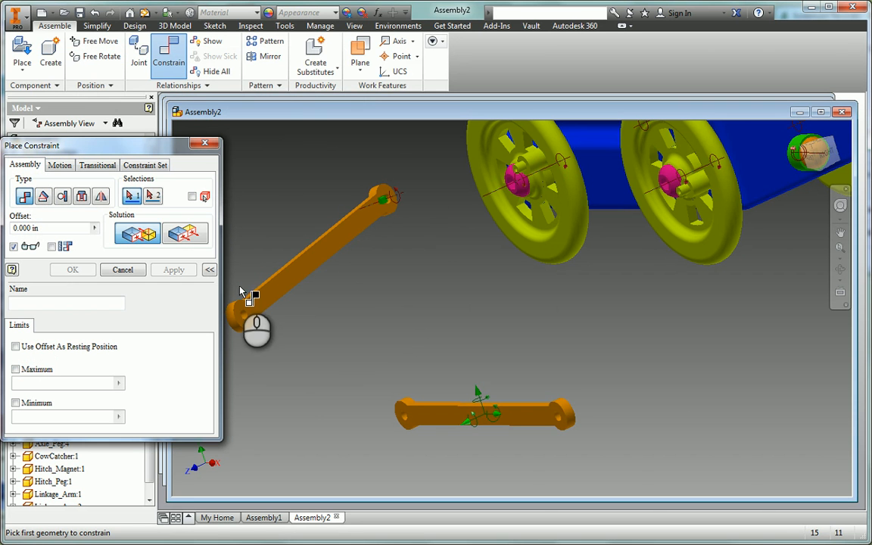
pyautogui.click(82, 197)
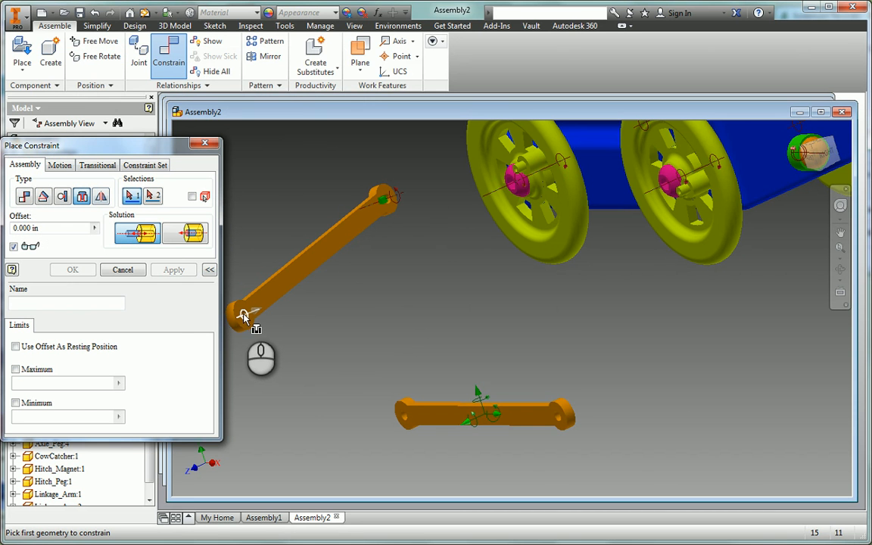
pyautogui.click(685, 189)
pyautogui.click(174, 271)
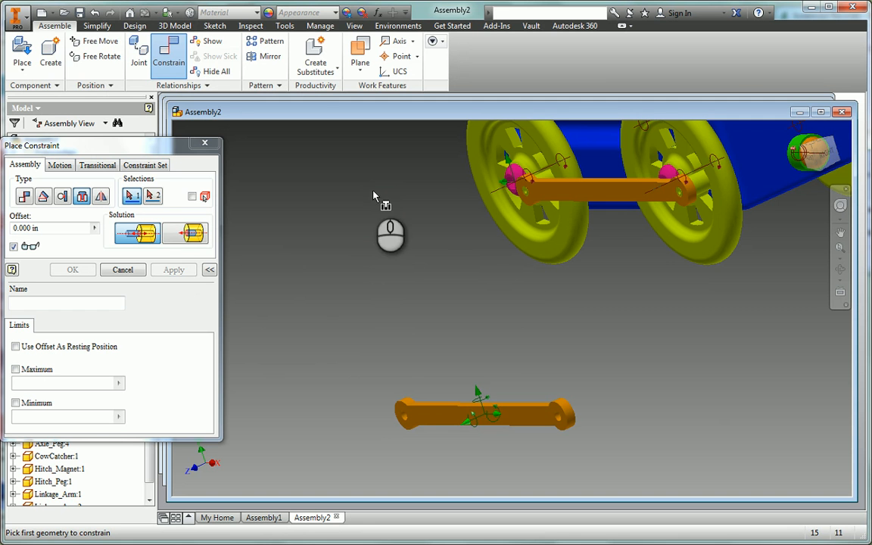
# - Place four Linkage_Peg components in the open space above the loose Linkage_Arm
pyautogui.click(19, 47)
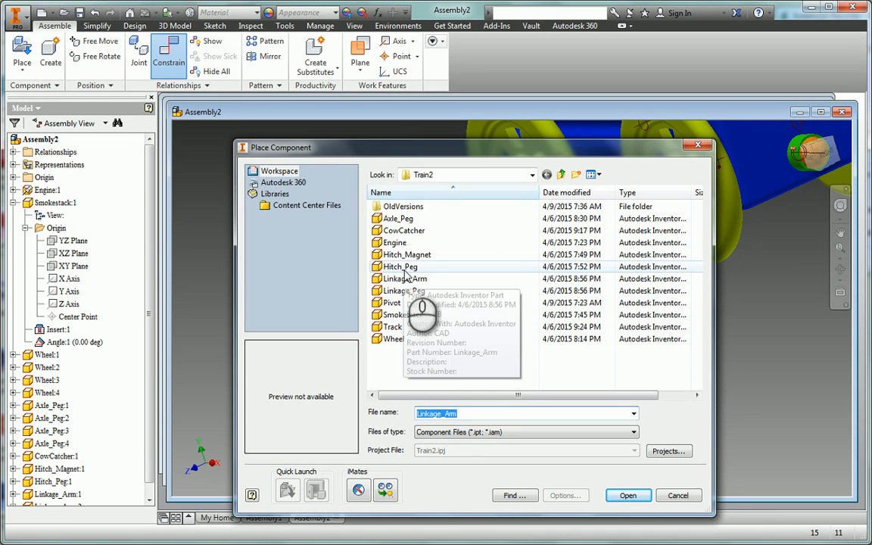
pyautogui.click(404, 291)
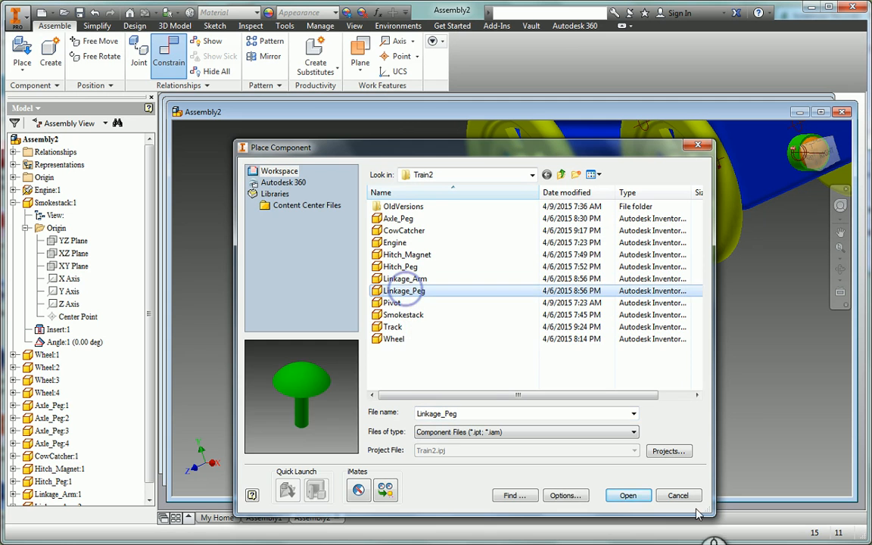
pyautogui.click(627, 496)
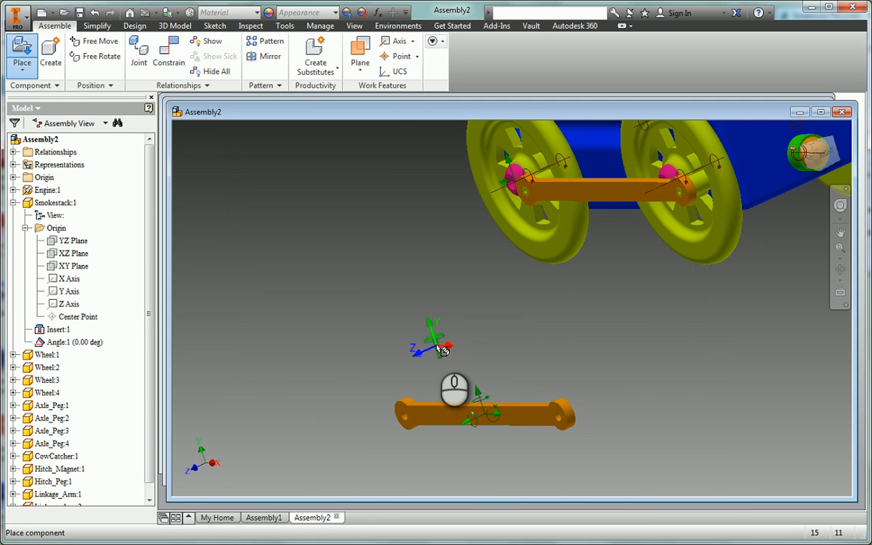
pyautogui.click(442, 349)
pyautogui.click(489, 350)
pyautogui.click(518, 350)
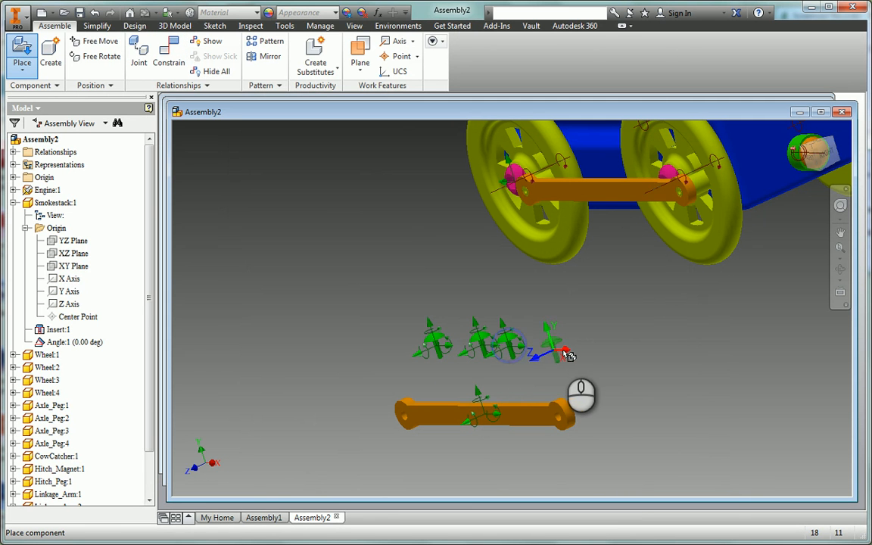
pyautogui.rightClick(591, 358)
pyautogui.click(617, 388)
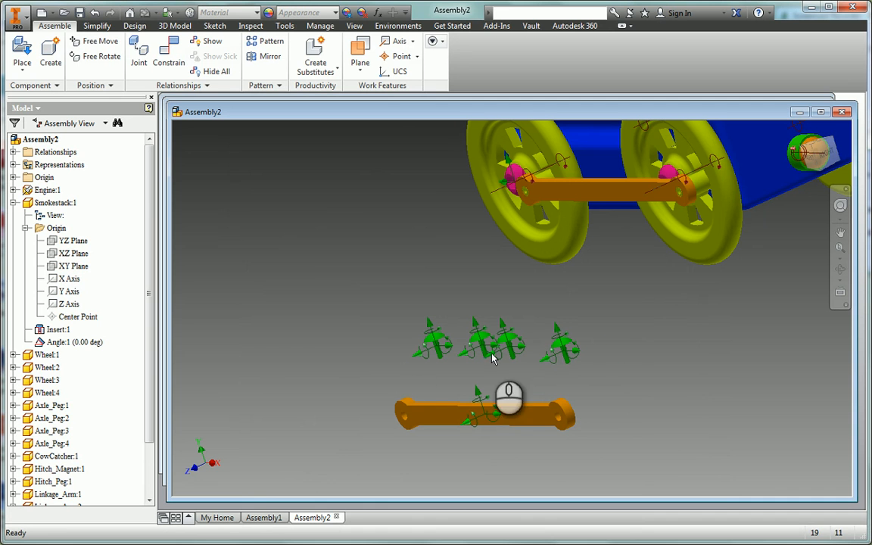
# - Insert the first Linkage_Peg into the mounted Linkage_Arm's front hole, seating the underside of its head at a 0.000 in offset
pyautogui.click(169, 55)
pyautogui.click(81, 196)
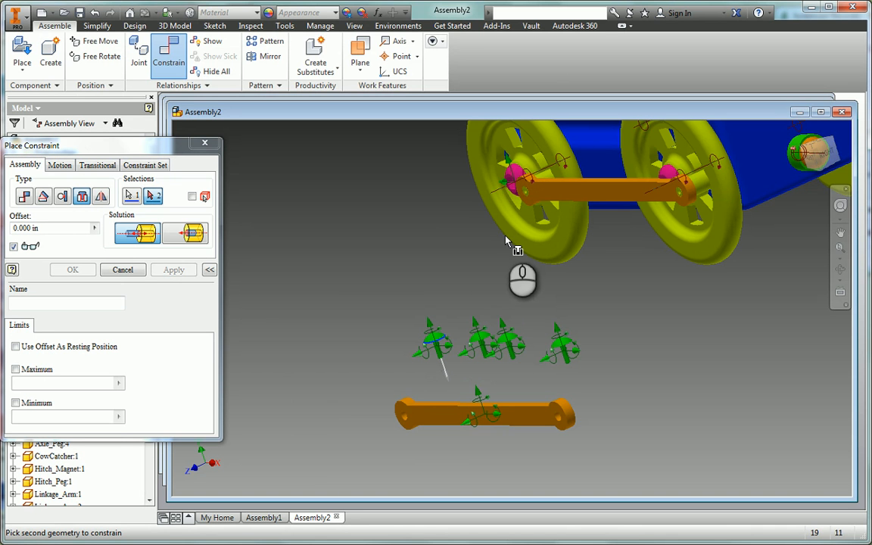
pyautogui.click(527, 195)
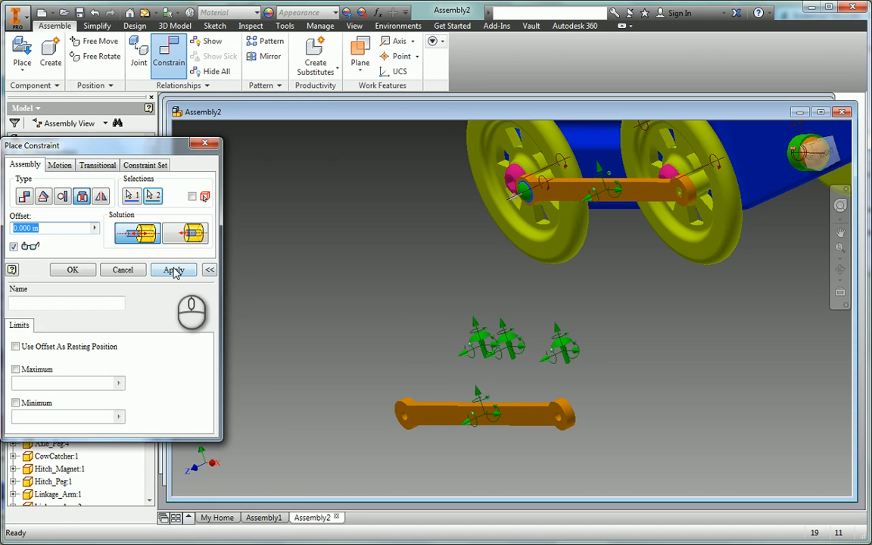
pyautogui.click(173, 270)
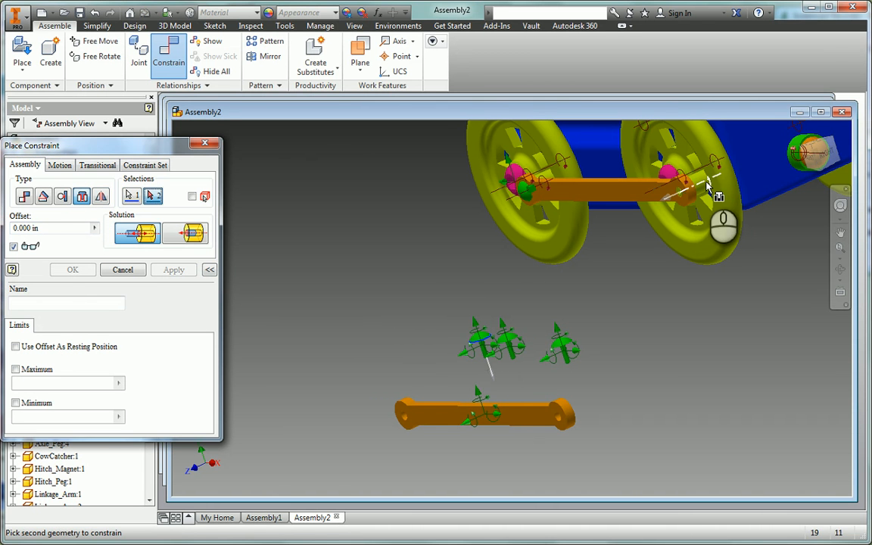
# - Insert the second Linkage_Peg into the mounted Linkage_Arm's rear hole at a 0.000 in offset and end constraining
pyautogui.click(680, 195)
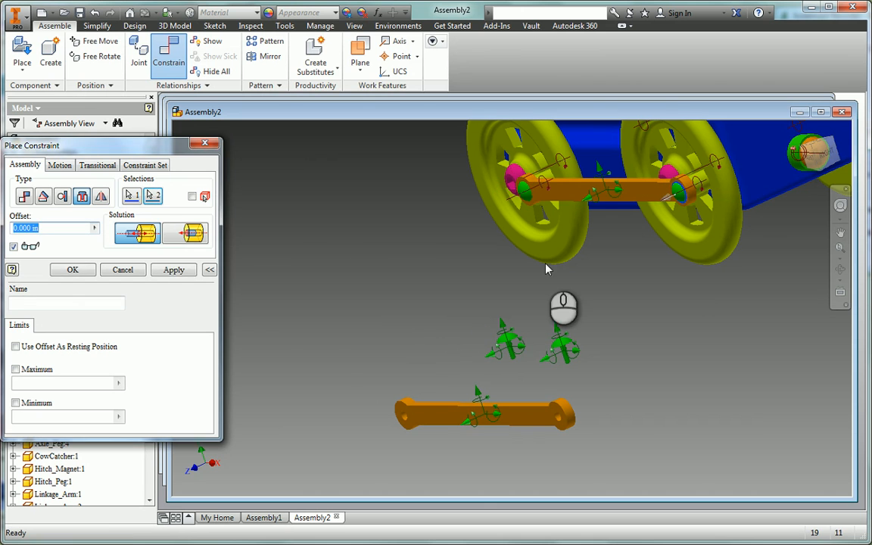
pyautogui.click(173, 271)
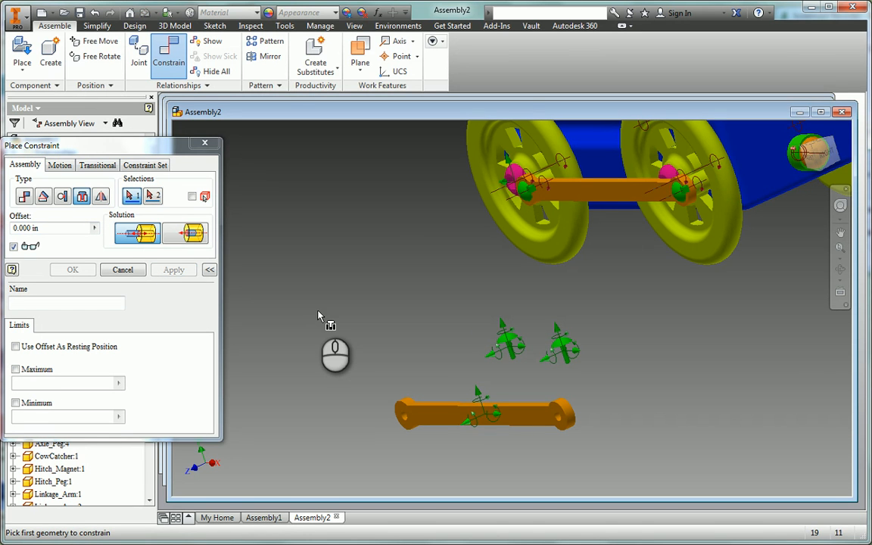
pyautogui.moveTo(318, 315); pyautogui.dragTo(307, 292, button='right')
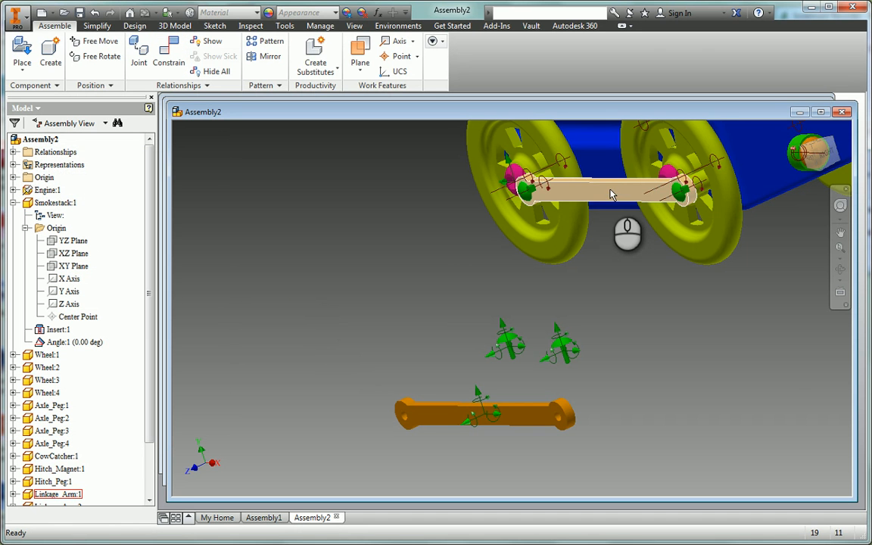
# - Move the mounted Linkage_Arm up and down to check the wheel linkage, and bring the opposite side of the train into view
pyautogui.moveTo(611, 200); pyautogui.dragTo(602, 222)
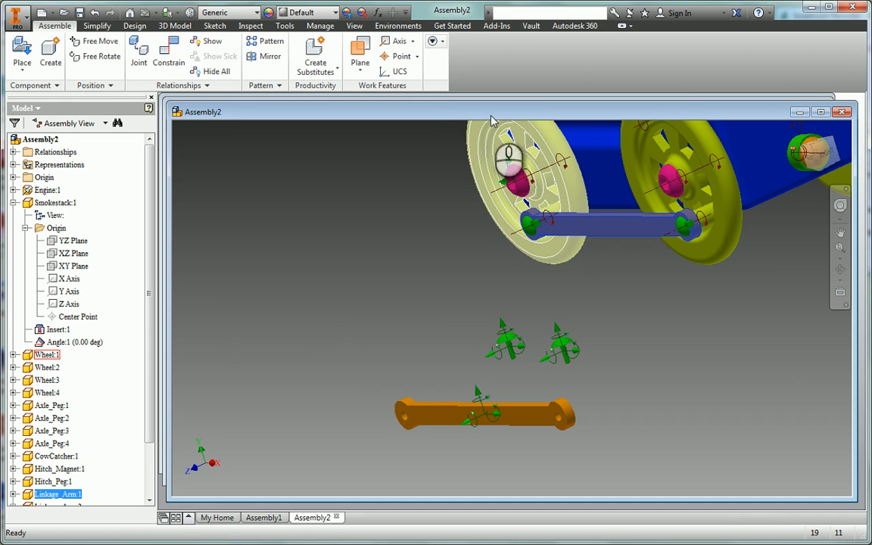
pyautogui.moveTo(600, 229); pyautogui.dragTo(610, 209)
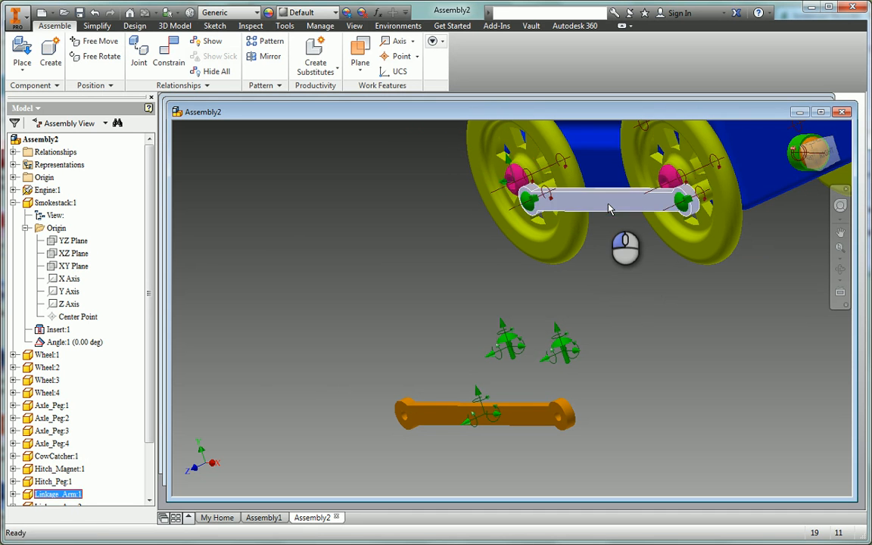
pyautogui.click(841, 268)
pyautogui.moveTo(576, 271); pyautogui.dragTo(492, 294)
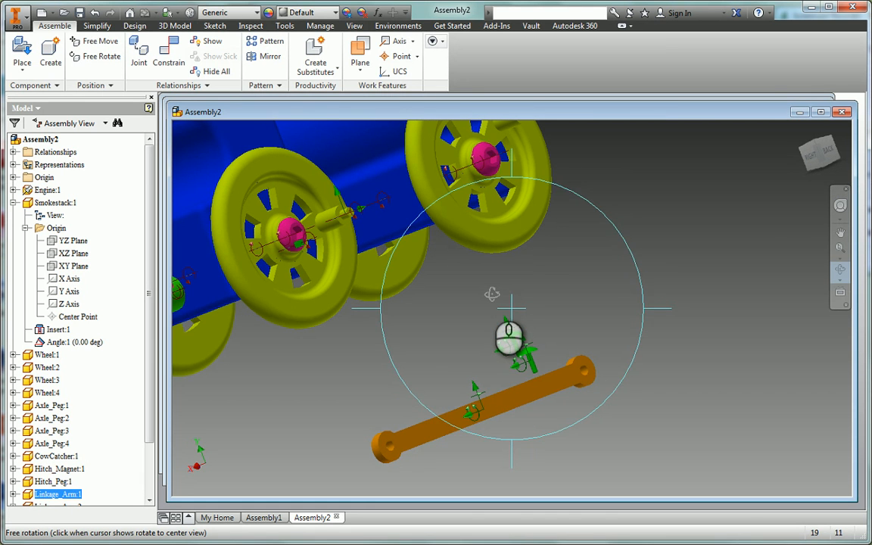
# - Insert one end hole of the loose Linkage_Arm onto the rear wheel's crank pin at a 0.000 in offset
pyautogui.press('Escape')
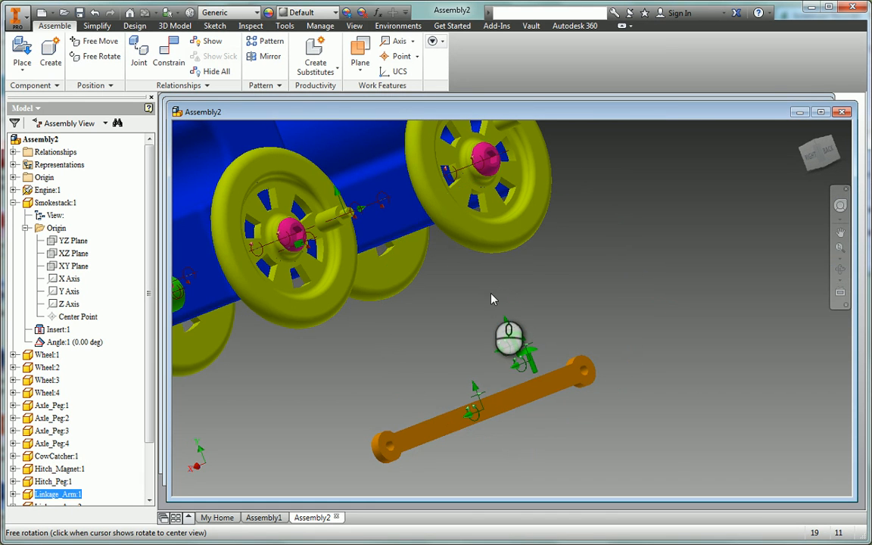
pyautogui.click(168, 53)
pyautogui.click(82, 196)
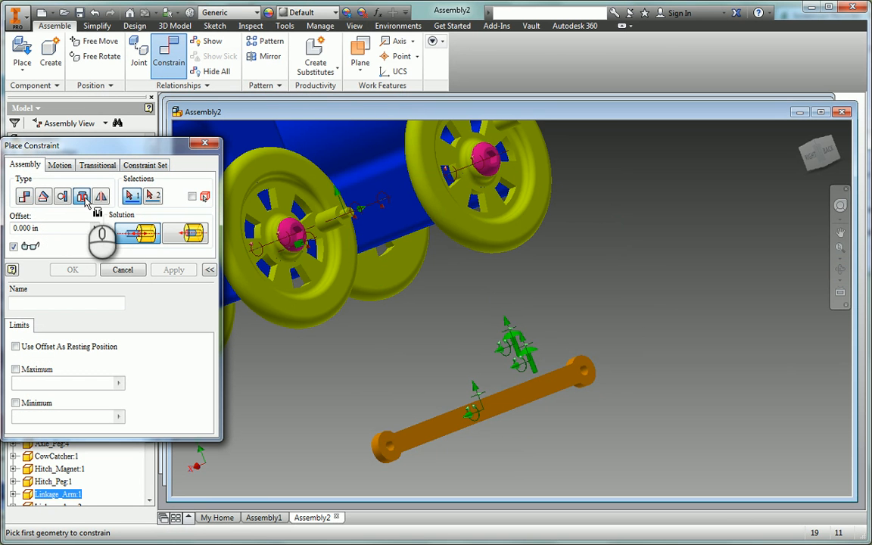
pyautogui.click(588, 371)
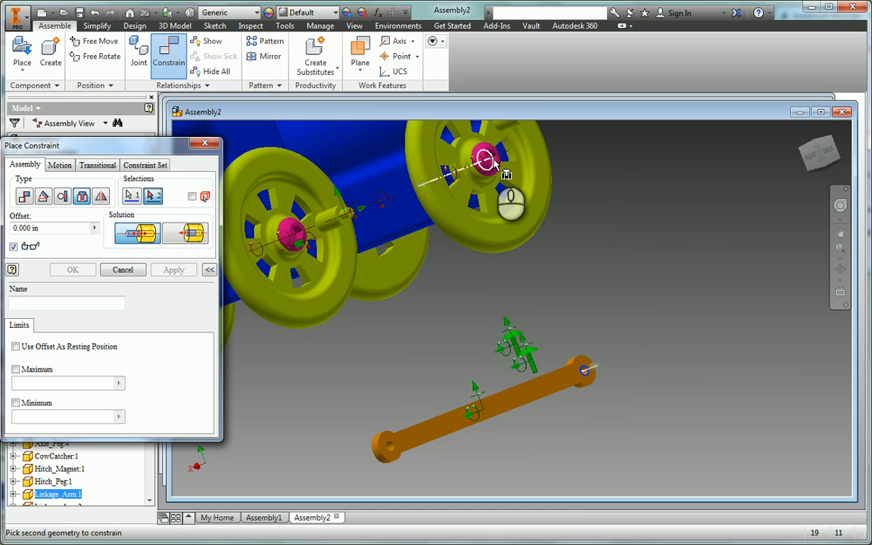
pyautogui.click(344, 218)
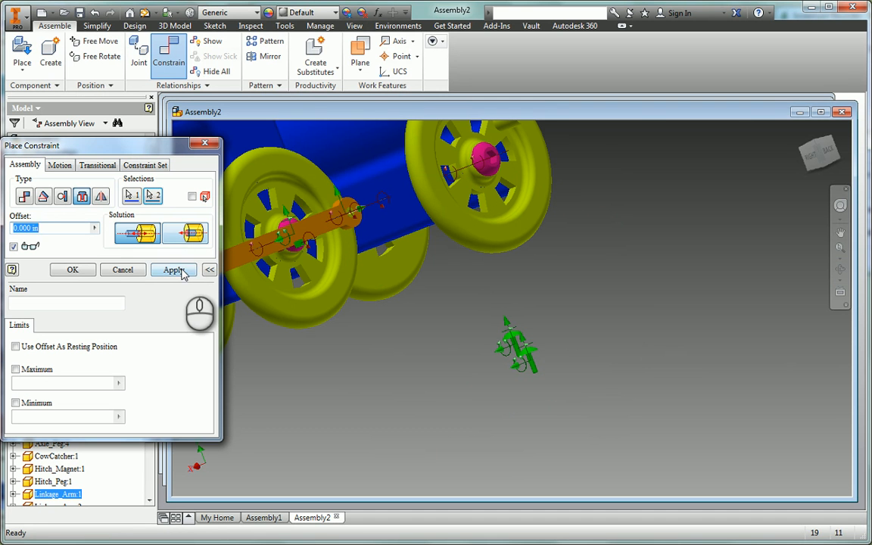
pyautogui.click(180, 272)
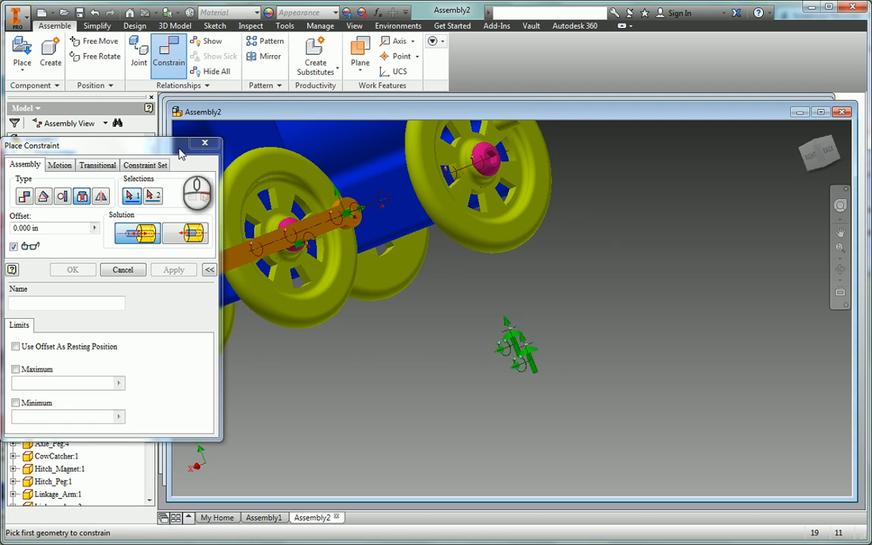
# - Free-move the second Linkage_Arm away from the rear wheel into the open space above the two loose Linkage_Pegs
pyautogui.scroll(2, 261, 186)
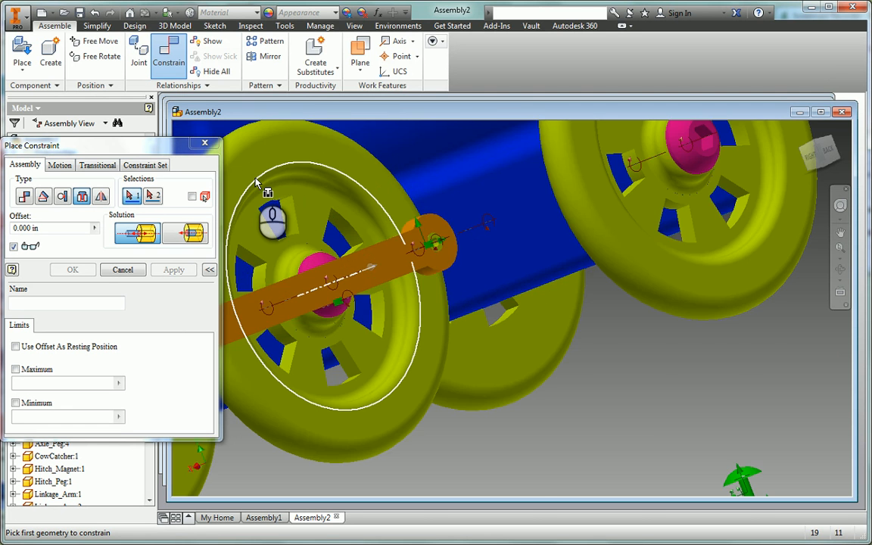
pyautogui.scroll(-3, 260, 184)
pyautogui.scroll(-2, 259, 184)
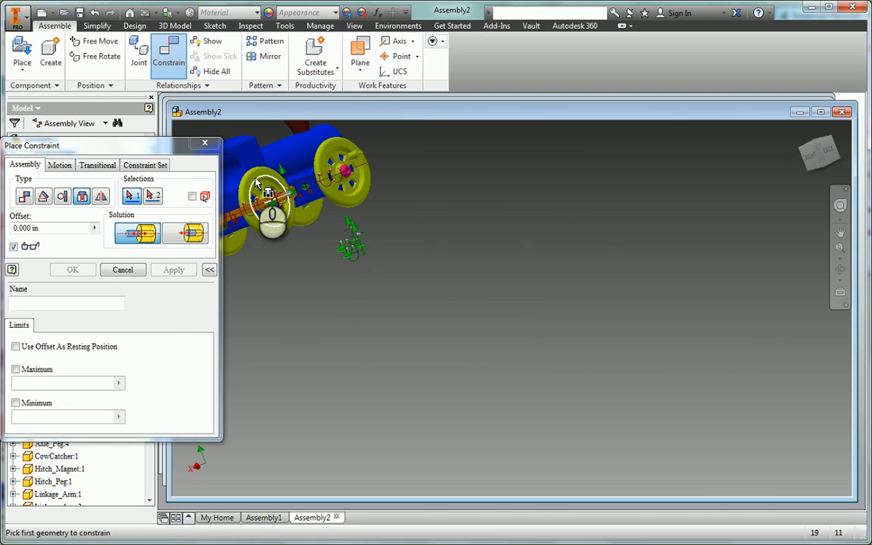
pyautogui.scroll(3, 259, 185)
pyautogui.click(840, 232)
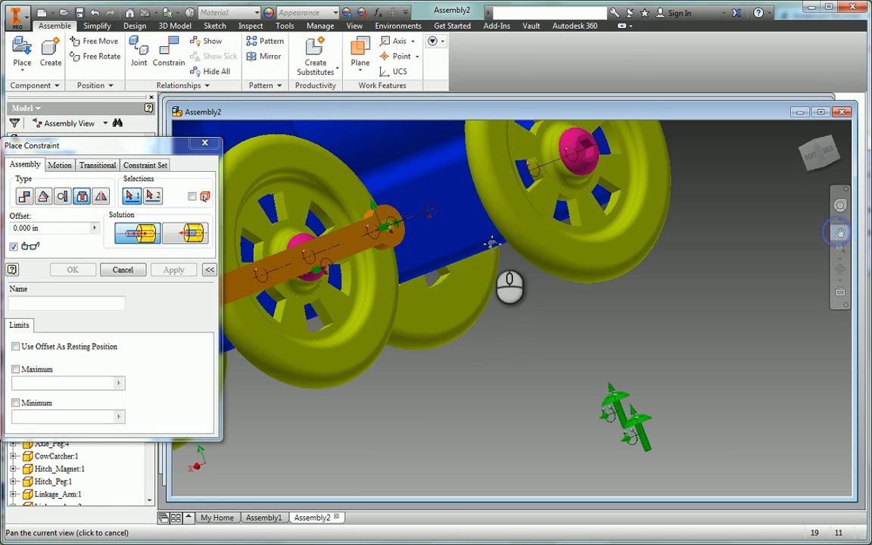
pyautogui.moveTo(395, 243); pyautogui.dragTo(425, 236)
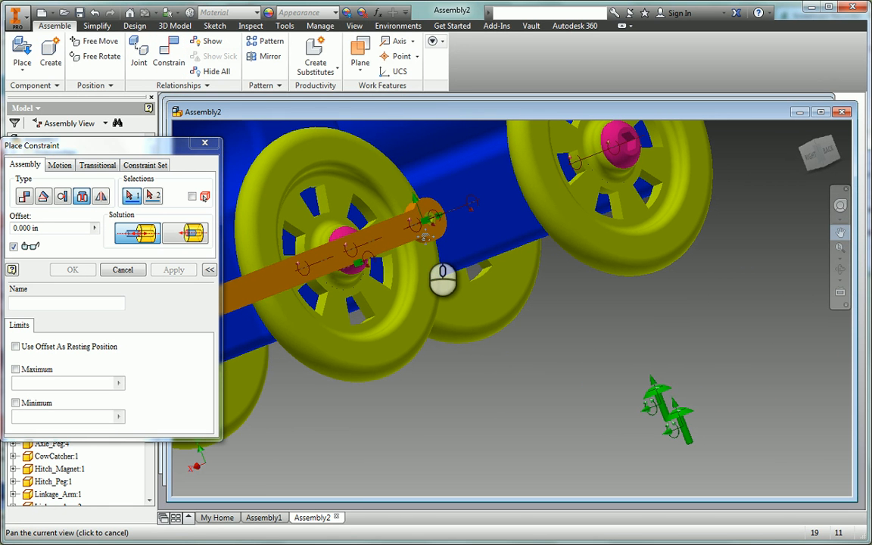
pyautogui.press('Escape')
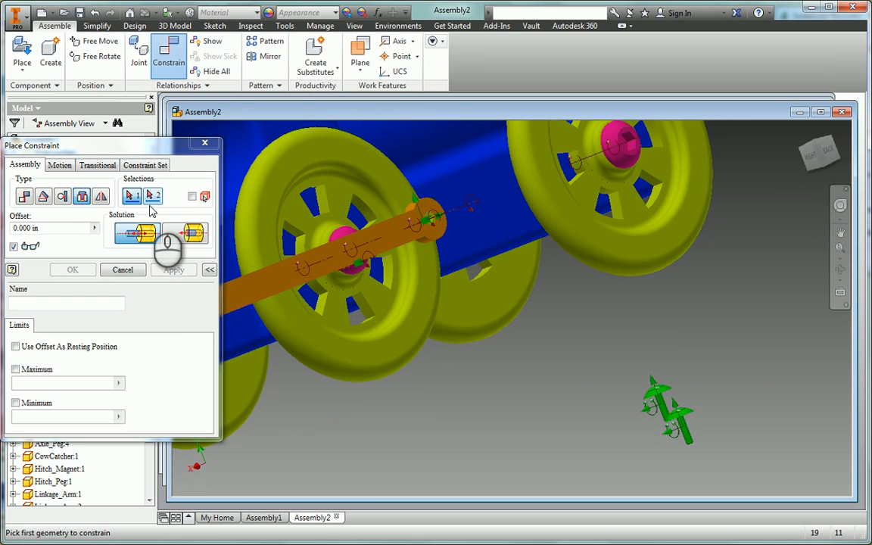
pyautogui.click(102, 41)
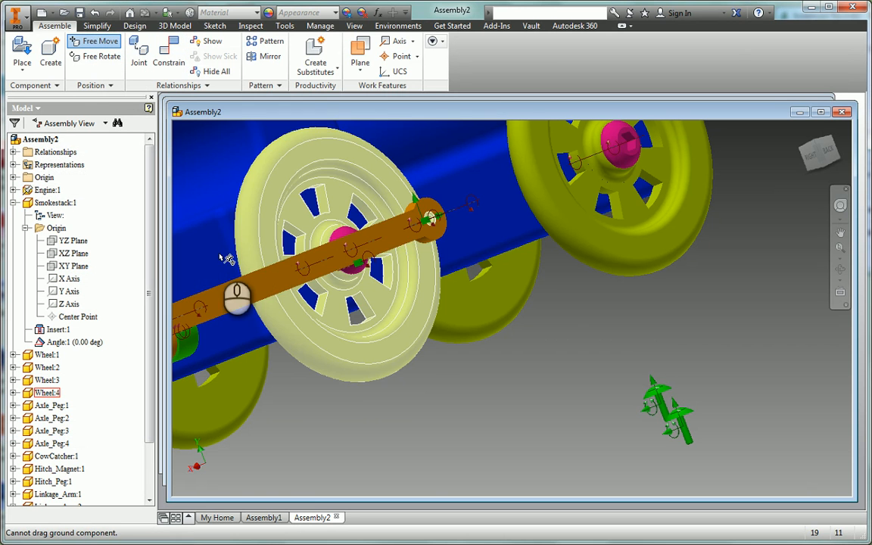
pyautogui.moveTo(225, 259); pyautogui.dragTo(648, 338)
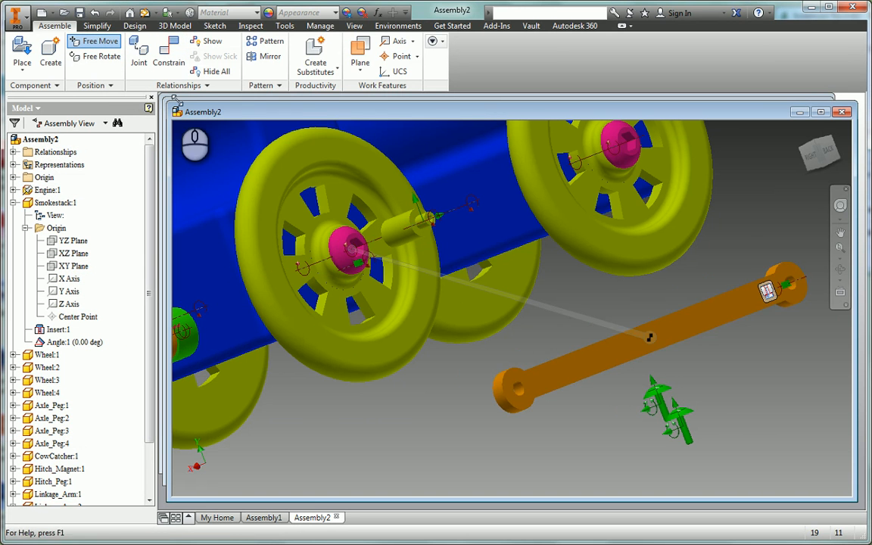
# - Free-rotate the second Linkage_Arm so its unconstrained end points toward the front of the train
pyautogui.click(104, 58)
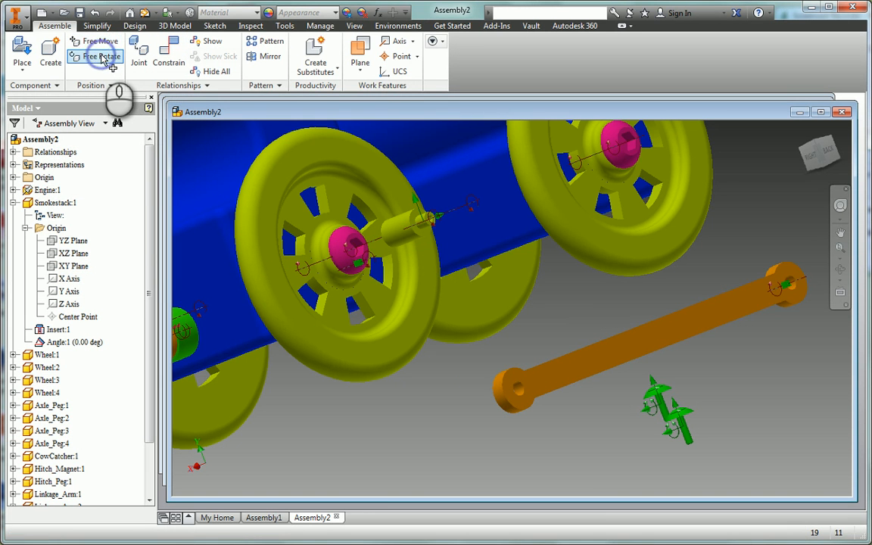
pyautogui.click(530, 386)
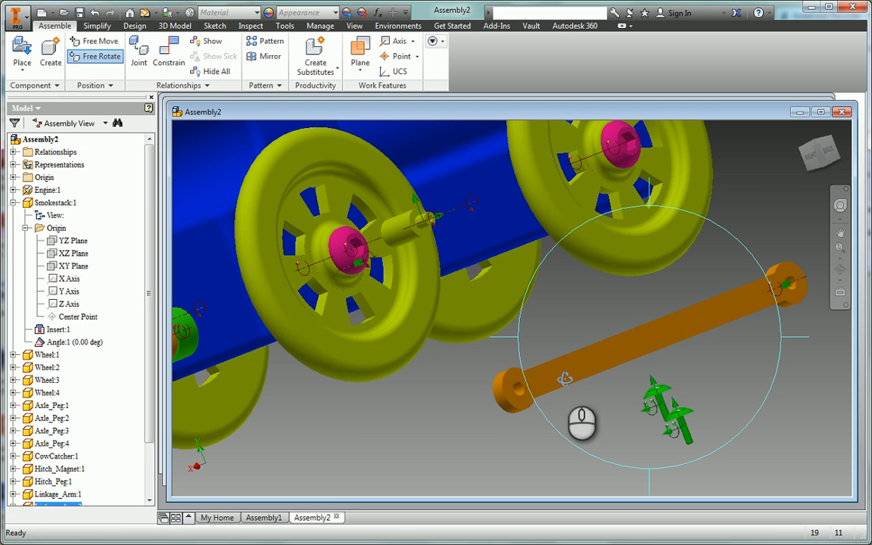
pyautogui.moveTo(565, 379); pyautogui.dragTo(625, 371)
pyautogui.press('Escape')
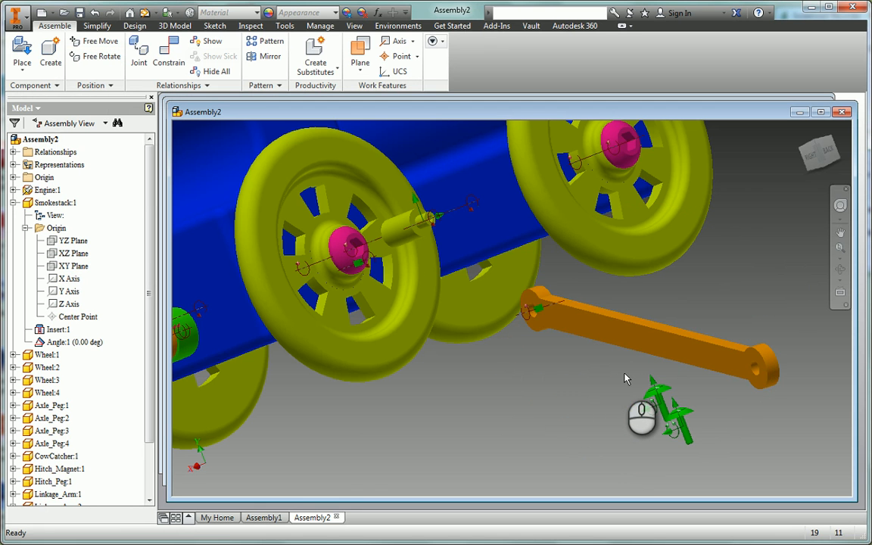
# - Insert the second Linkage_Arm's free end hole onto the front wheel's crank pin at a 0.000 in offset
pyautogui.click(173, 55)
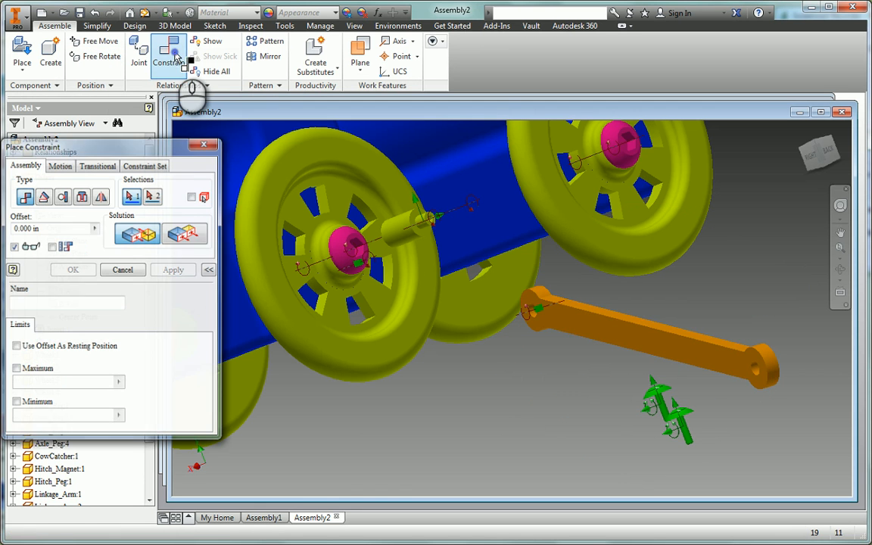
pyautogui.click(81, 196)
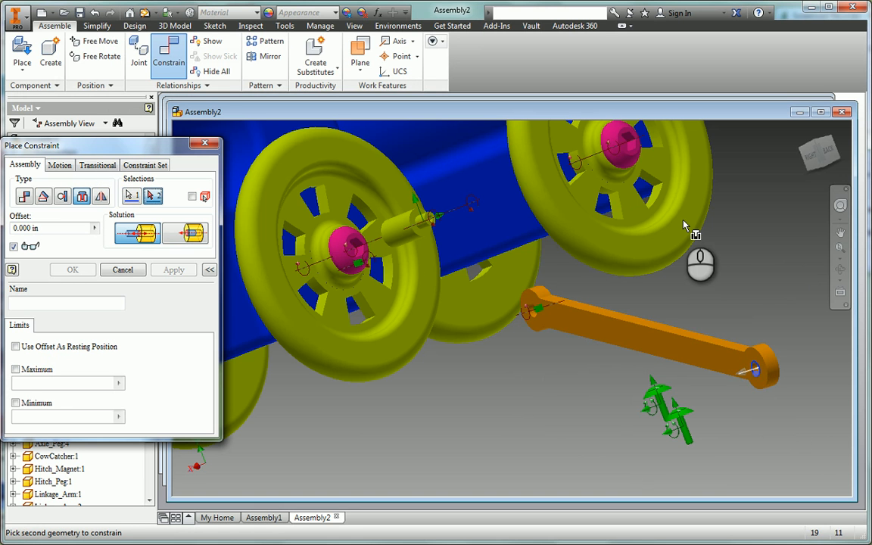
pyautogui.scroll(-3, 666, 156)
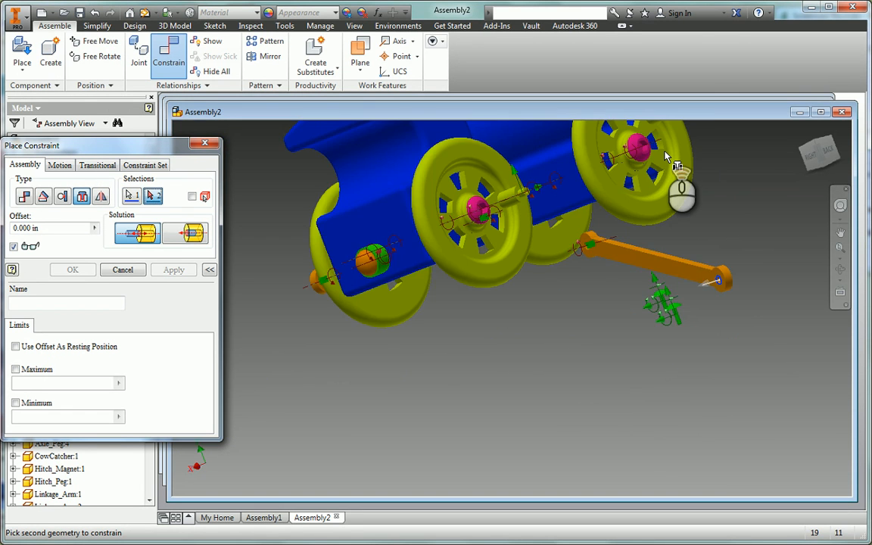
pyautogui.scroll(-2, 666, 156)
pyautogui.scroll(4, 670, 132)
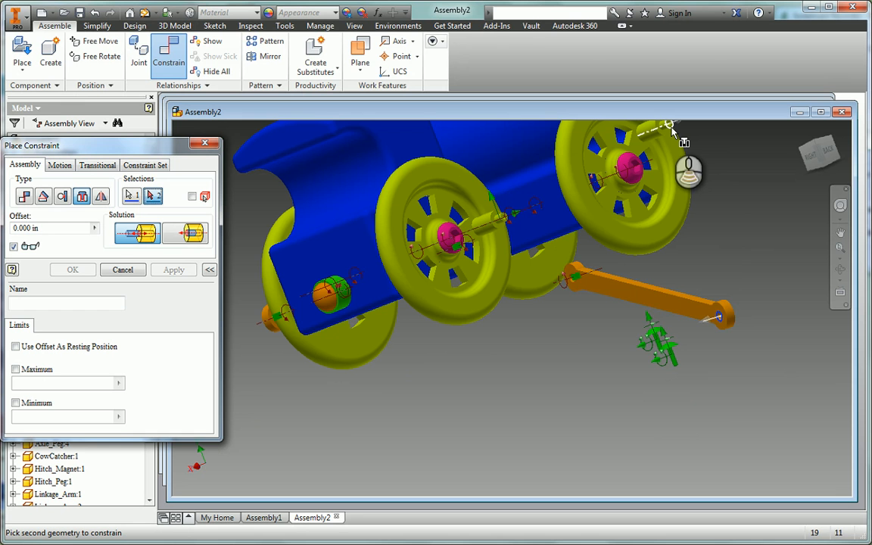
pyautogui.click(664, 133)
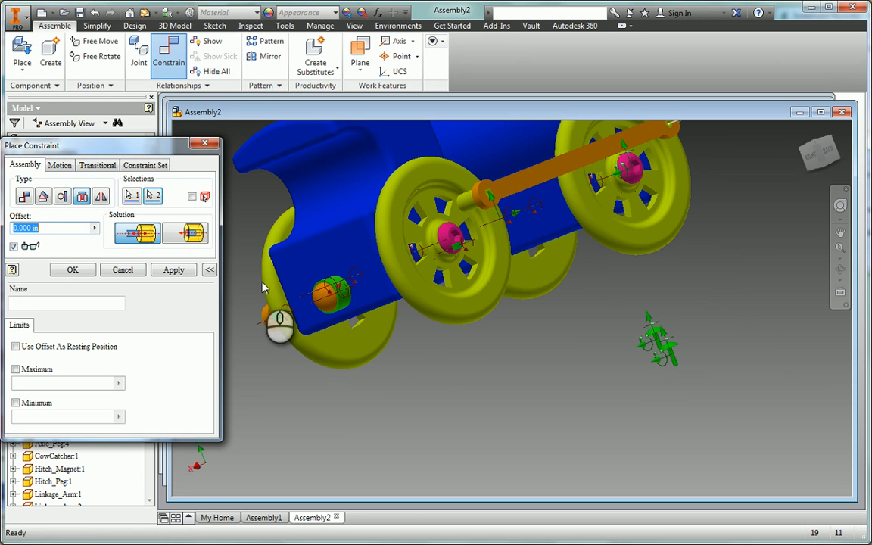
pyautogui.click(173, 270)
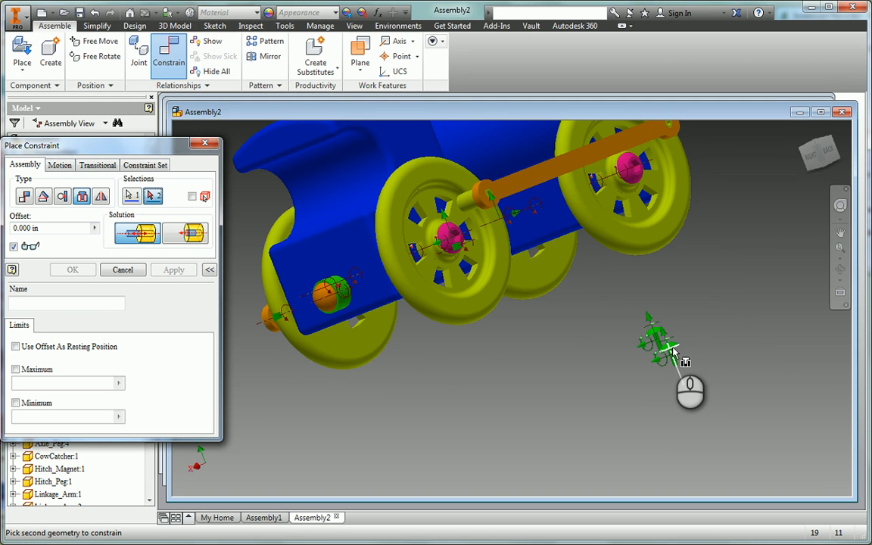
# - Insert the last two Linkage_Pegs into the second Linkage_Arm's front and rear holes at a 0.000 in offset, and swing the arm to test it
pyautogui.click(668, 128)
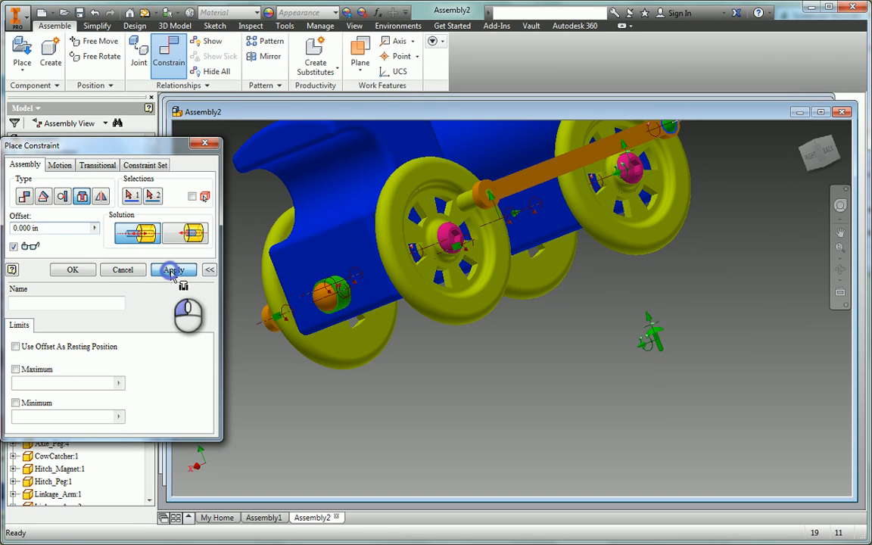
pyautogui.click(172, 271)
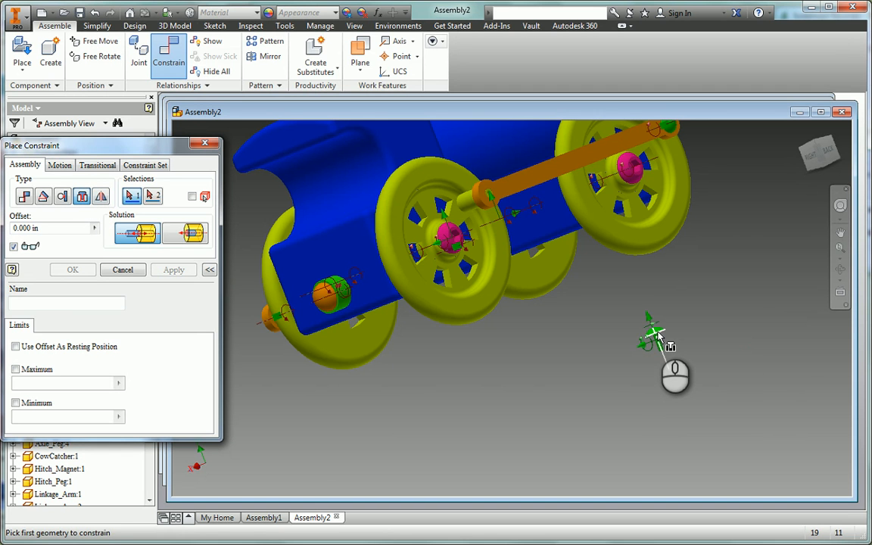
pyautogui.click(489, 195)
pyautogui.click(174, 271)
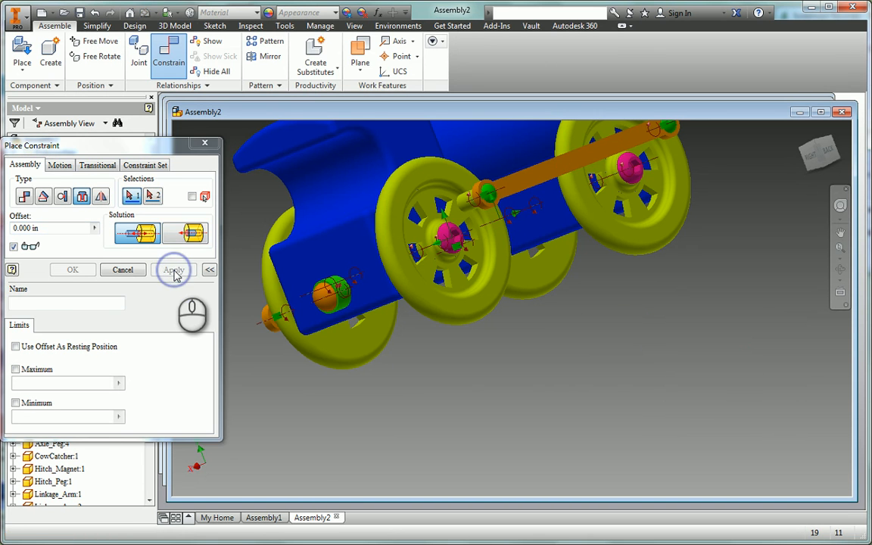
pyautogui.click(203, 146)
pyautogui.moveTo(458, 200); pyautogui.dragTo(475, 226)
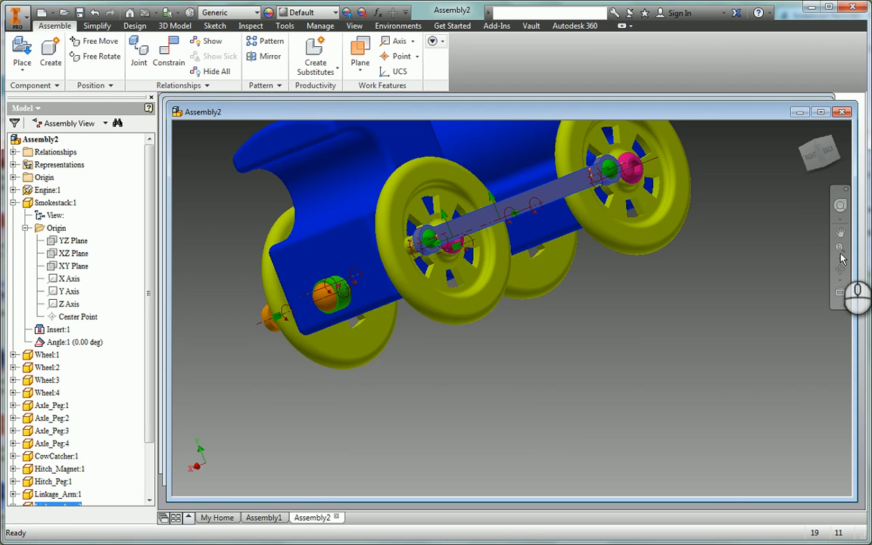
pyautogui.doubleClick(482, 217)
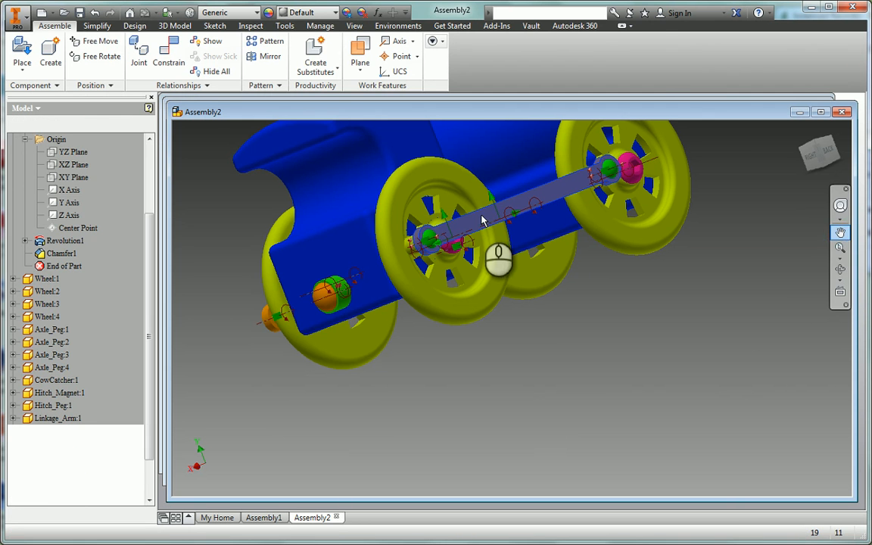
pyautogui.click(840, 234)
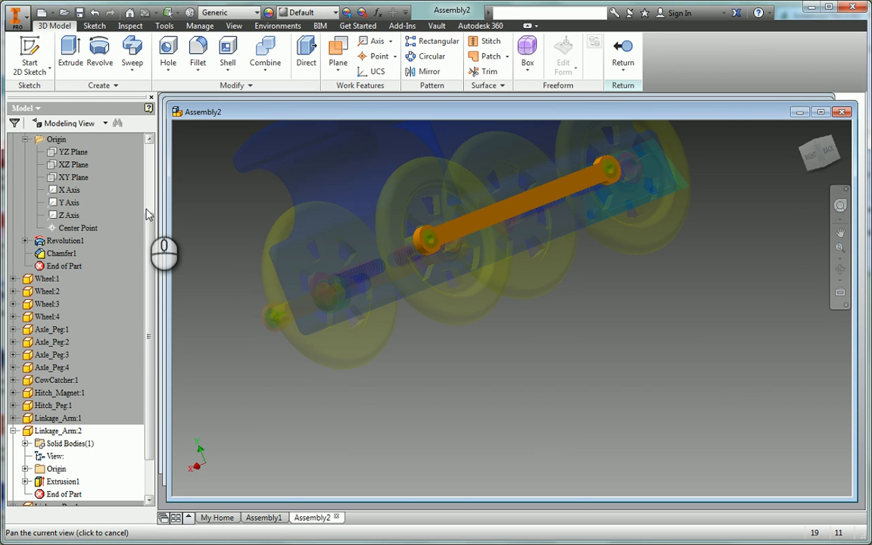
pyautogui.scroll(3, 145, 204)
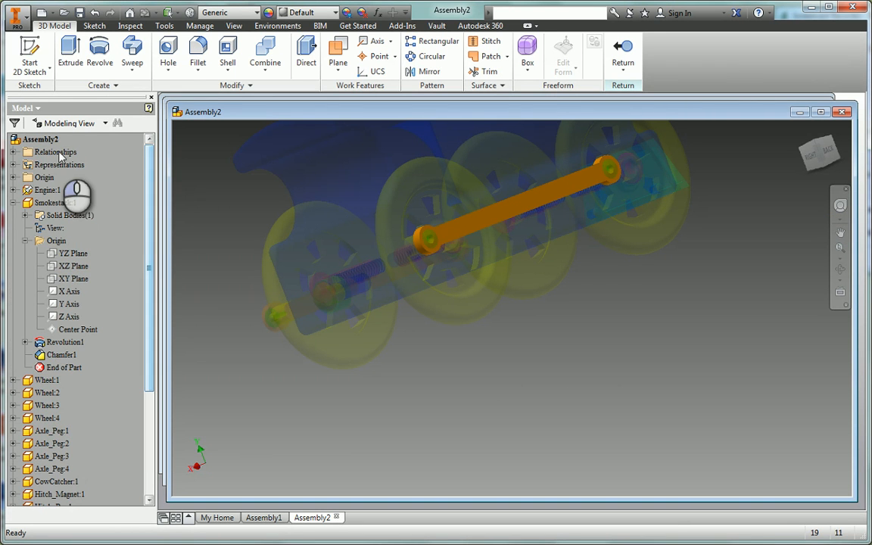
pyautogui.doubleClick(40, 141)
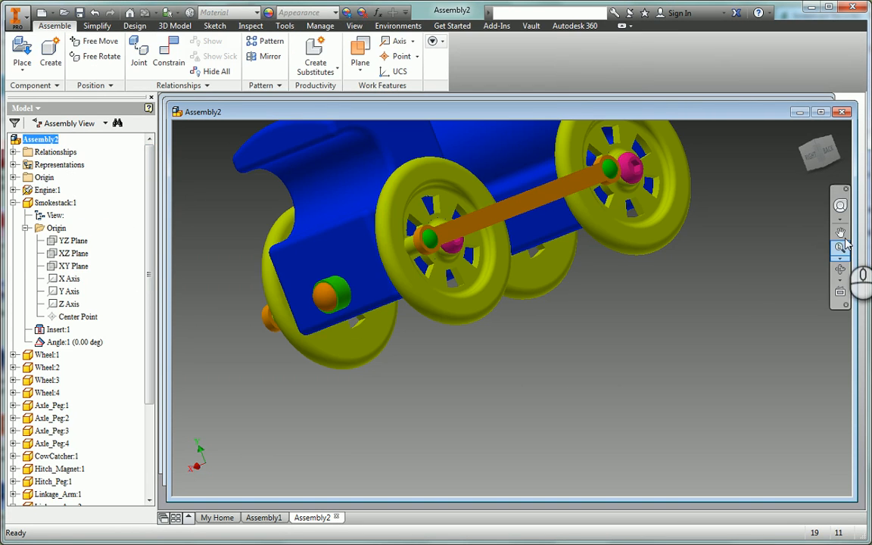
# - Bring the whole side of the train into view and move the second Linkage_Arm to check the wheel linkage
pyautogui.click(840, 232)
pyautogui.moveTo(545, 237); pyautogui.dragTo(547, 311)
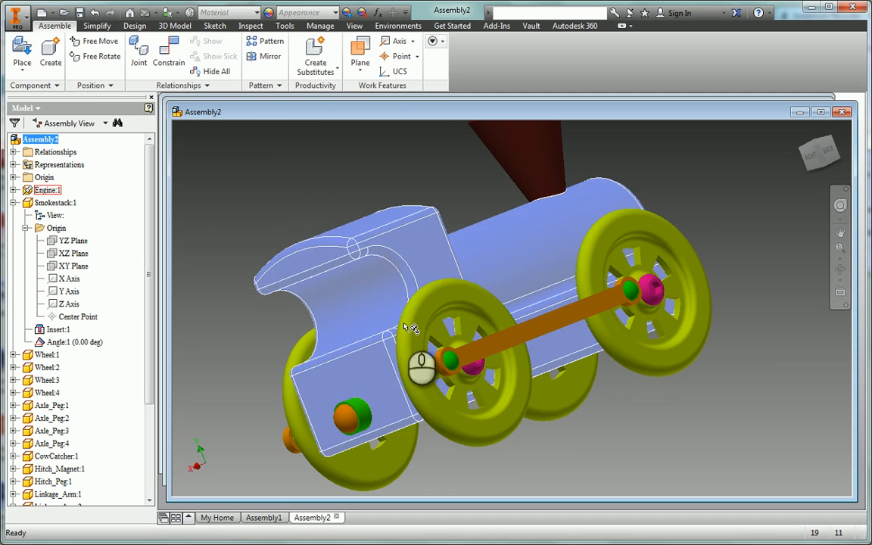
pyautogui.moveTo(535, 330); pyautogui.dragTo(627, 341)
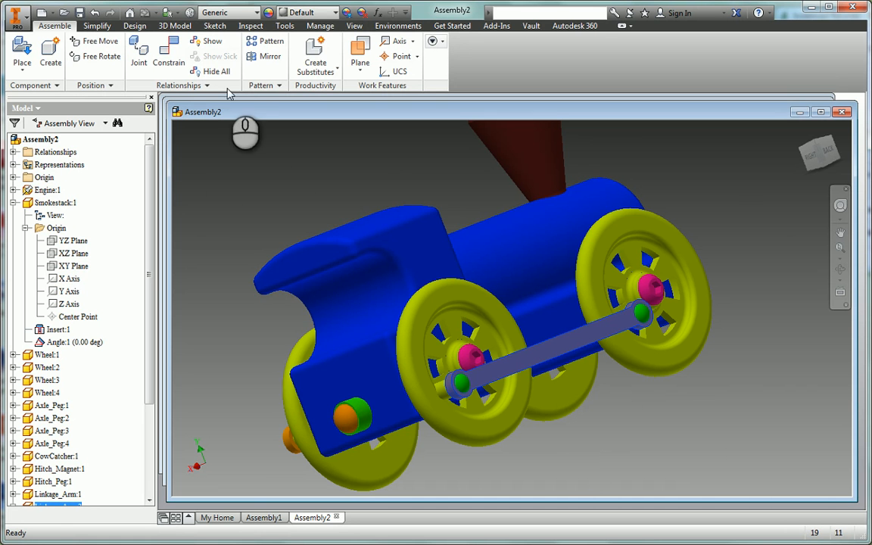
# - Apply a Directed Angle constraint of 0.00 deg between the Engine's underside and the bottom face of the second Linkage_Arm
pyautogui.click(839, 269)
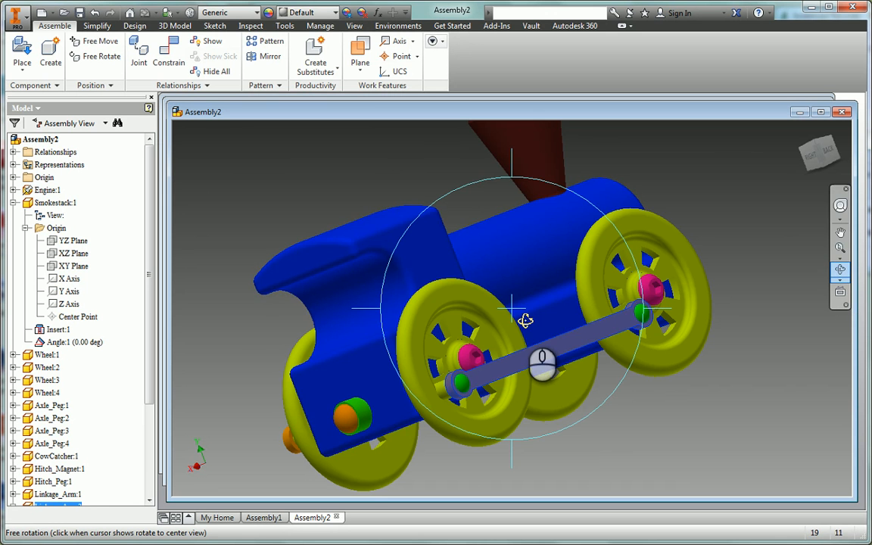
pyautogui.moveTo(520, 316); pyautogui.dragTo(512, 259)
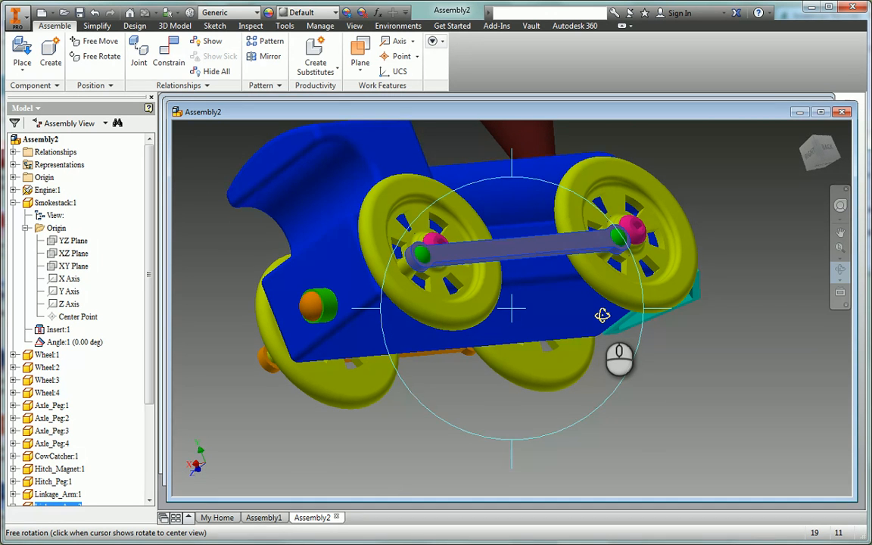
pyautogui.press('Escape')
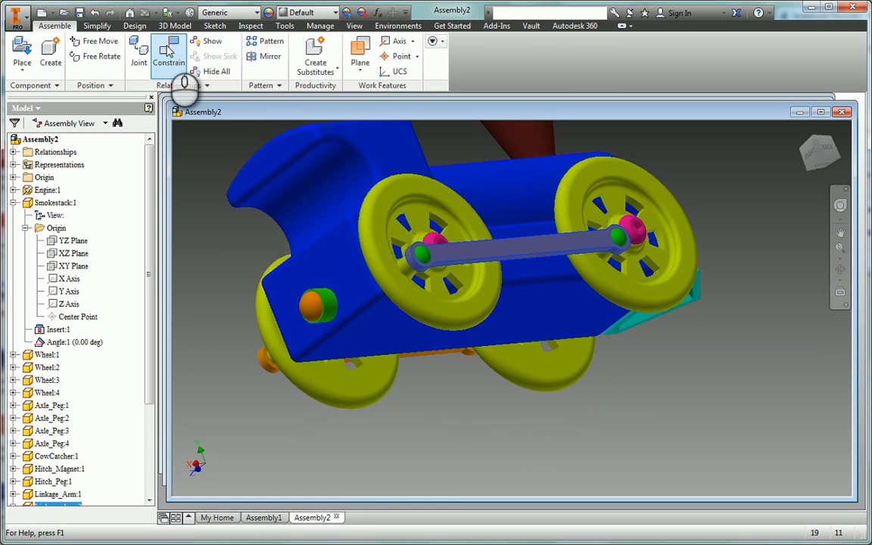
pyautogui.click(166, 60)
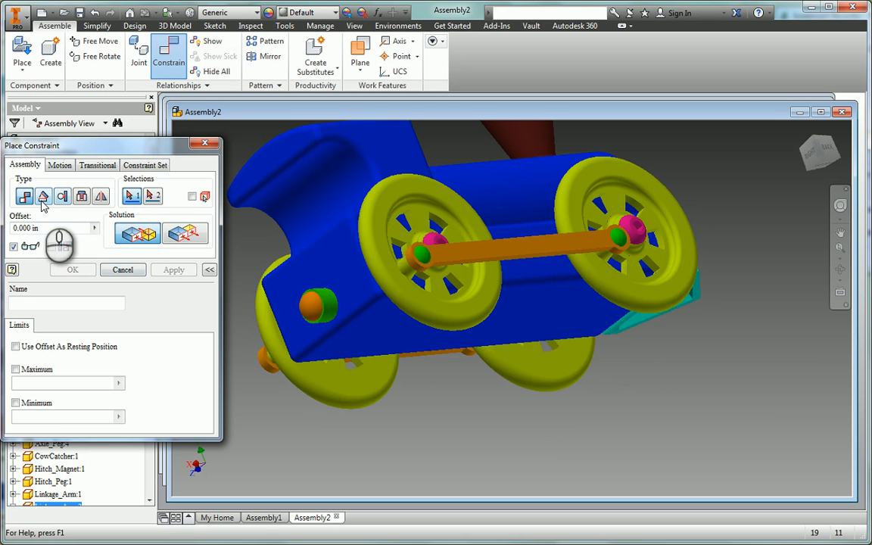
pyautogui.click(43, 198)
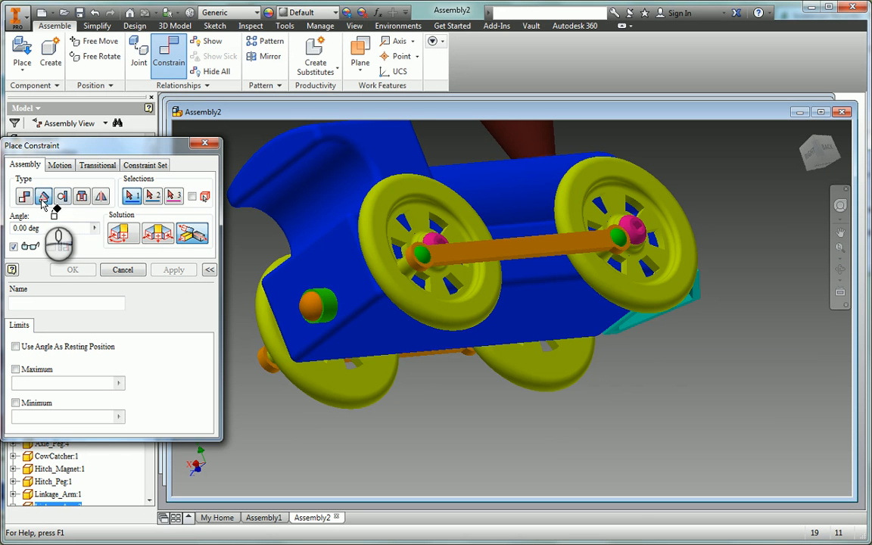
pyautogui.click(119, 237)
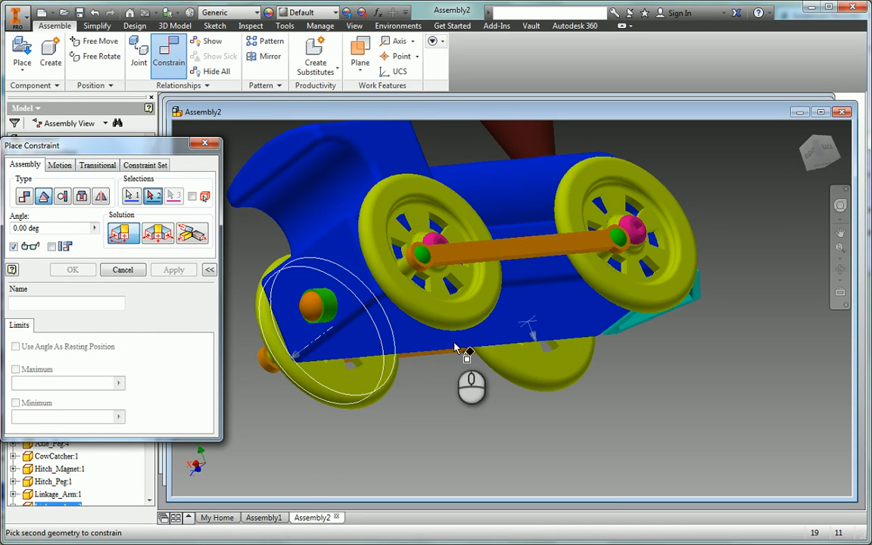
pyautogui.scroll(4, 534, 318)
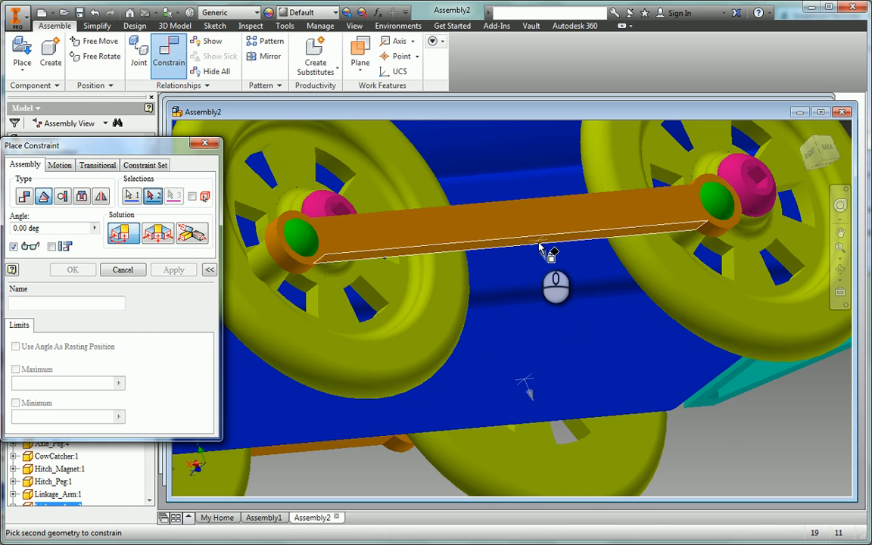
pyautogui.click(537, 243)
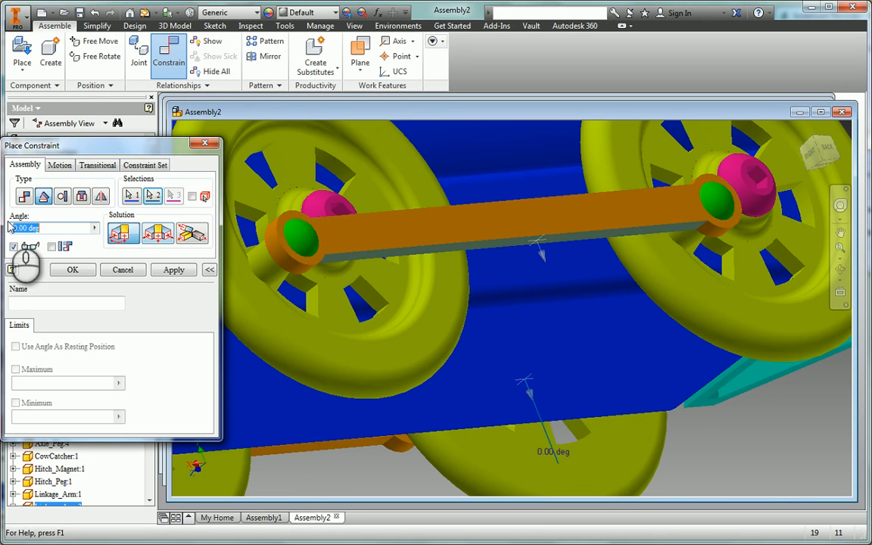
pyautogui.click(174, 270)
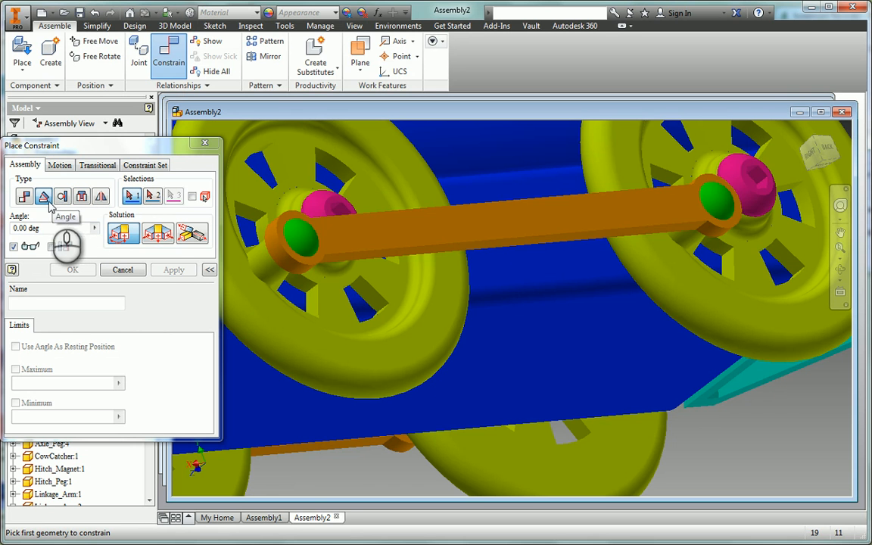
# - Constrain the bottom face of the first Linkage_Arm to the Engine's underside with a Directed Angle of 0.00 deg
pyautogui.click(311, 453)
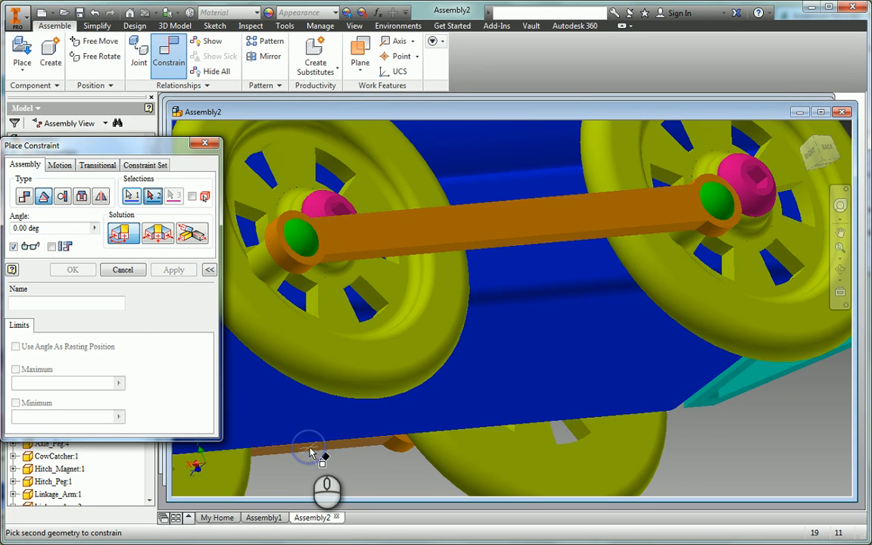
pyautogui.click(512, 376)
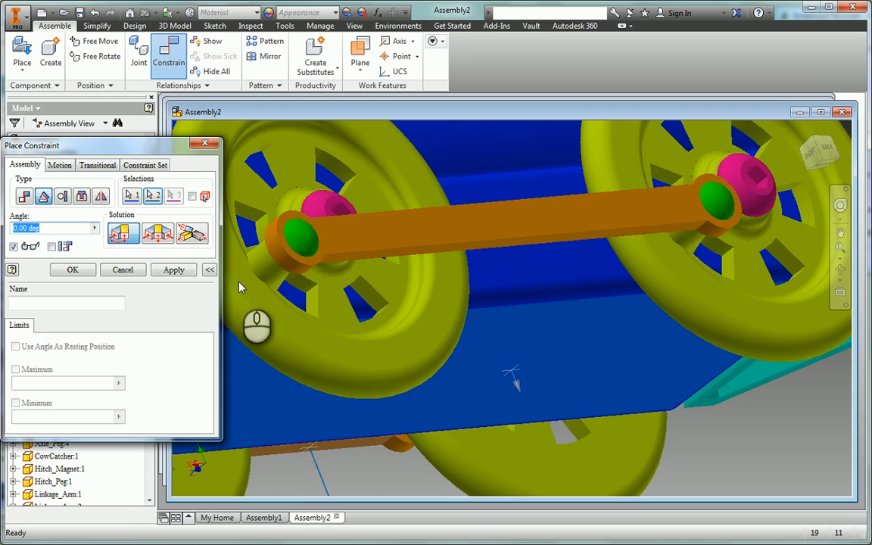
pyautogui.click(174, 270)
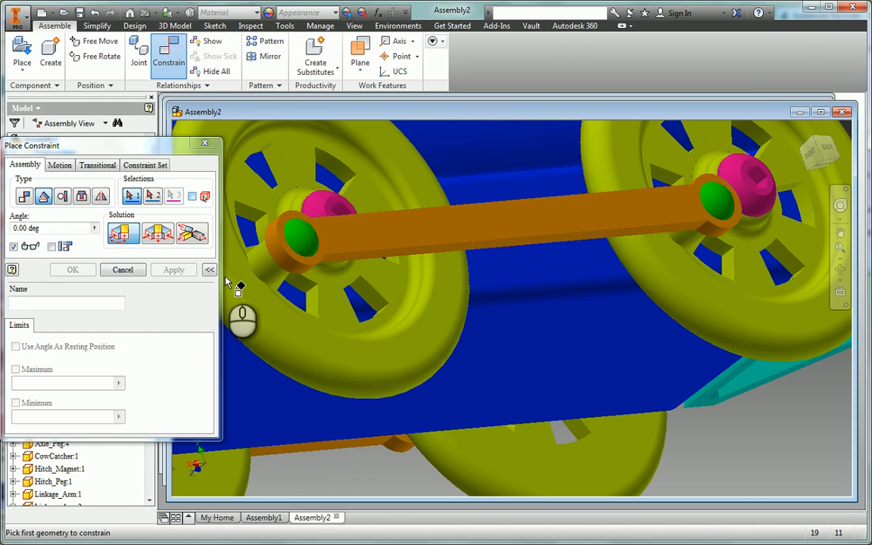
pyautogui.click(203, 146)
# - Move the second Linkage_Arm around to check that it stays parallel to the Engine while the wheels turn
pyautogui.scroll(5, 477, 269)
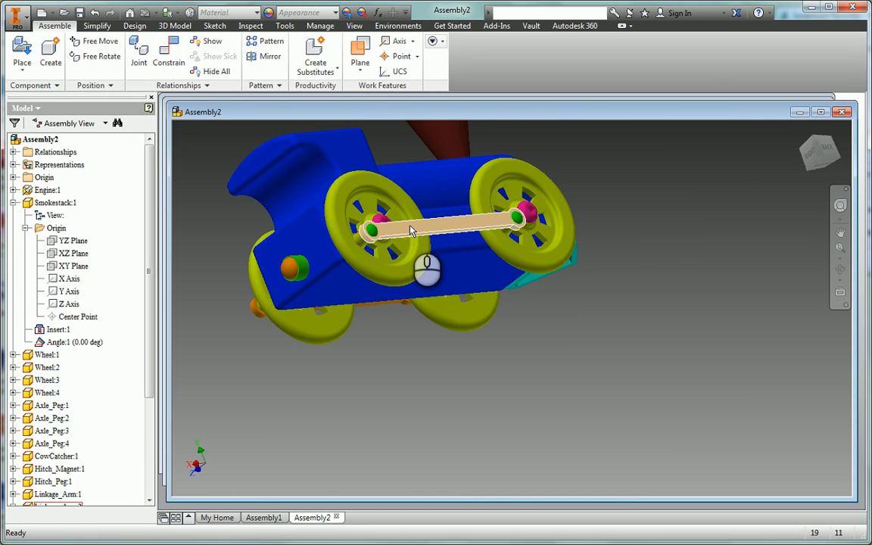
pyautogui.moveTo(411, 230); pyautogui.dragTo(445, 259)
pyautogui.click(683, 341)
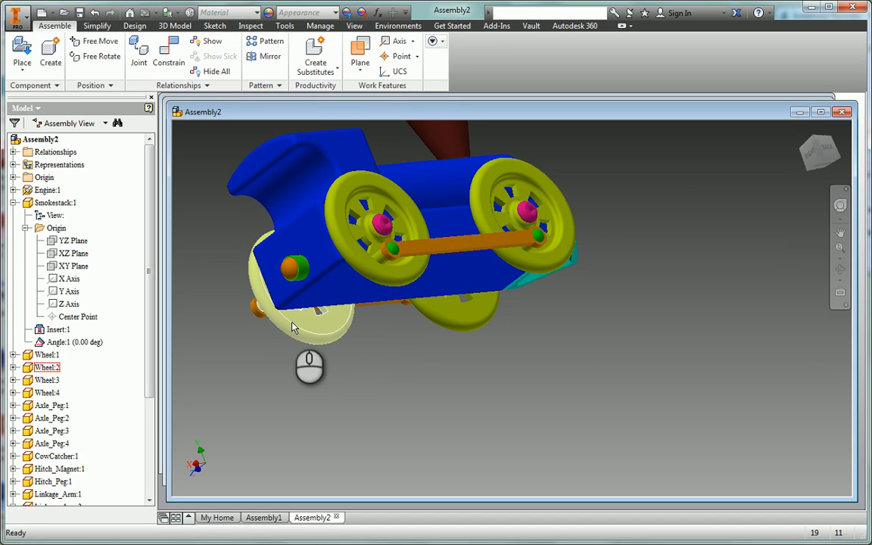
pyautogui.moveTo(428, 251)
pyautogui.mouseDown()
pyautogui.moveTo(440, 222)
pyautogui.moveTo(399, 229)
pyautogui.moveTo(428, 219)
pyautogui.moveTo(423, 244)
pyautogui.mouseUp()
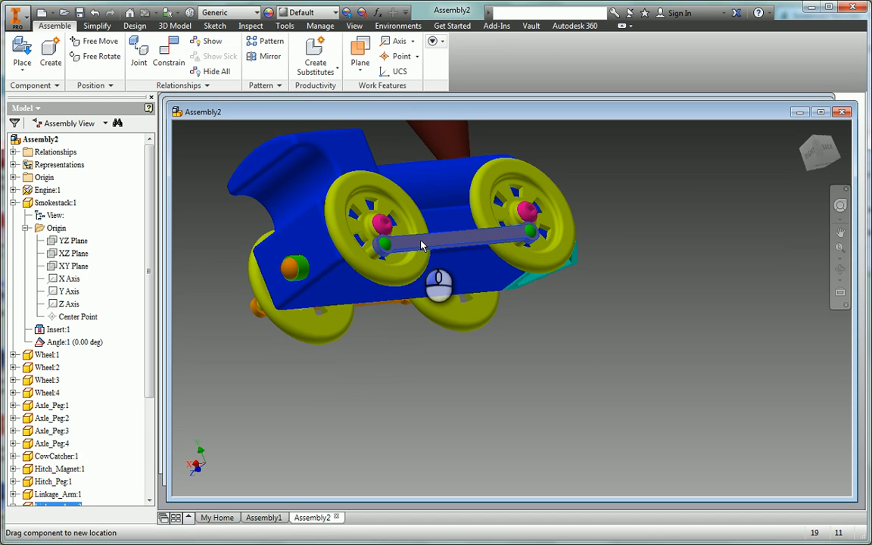
# - Make the XY Plane of Wheel:1 visible so that the wheels show their origin planes
pyautogui.click(801, 129)
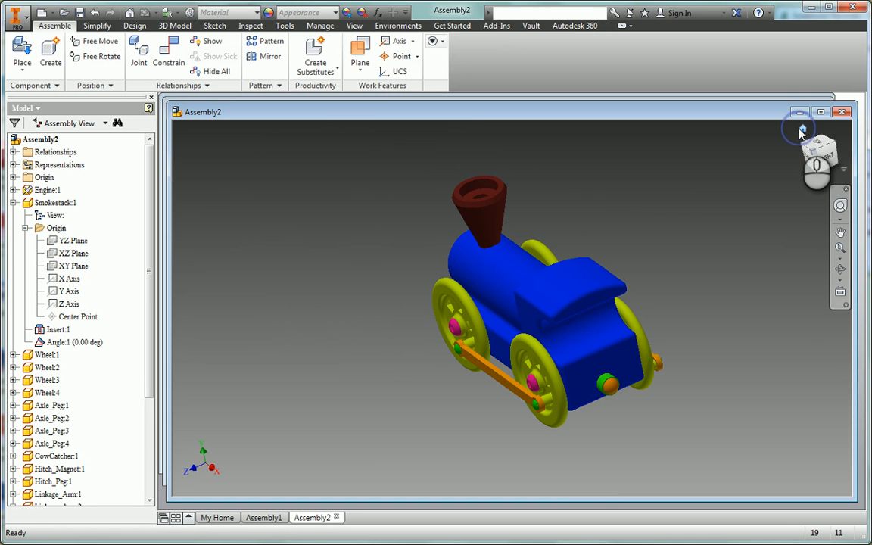
pyautogui.click(840, 269)
pyautogui.moveTo(579, 342); pyautogui.dragTo(702, 389)
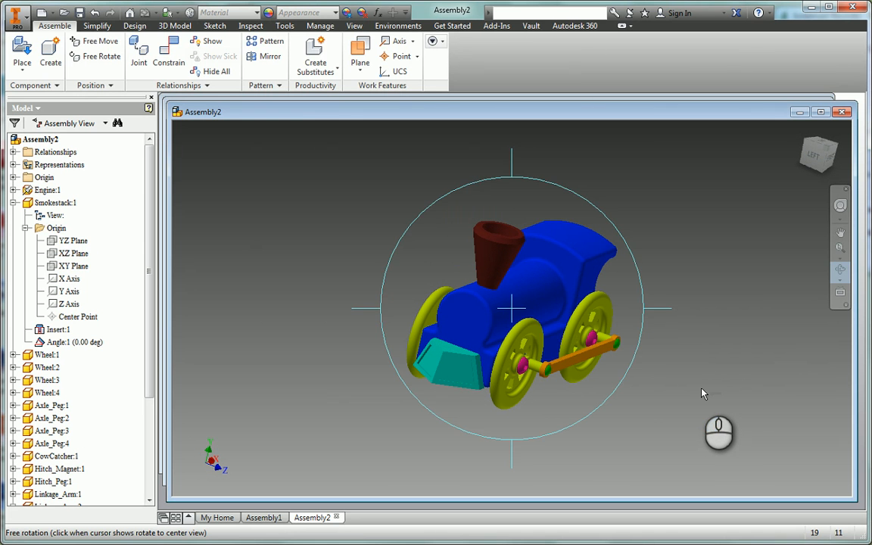
pyautogui.press('Escape')
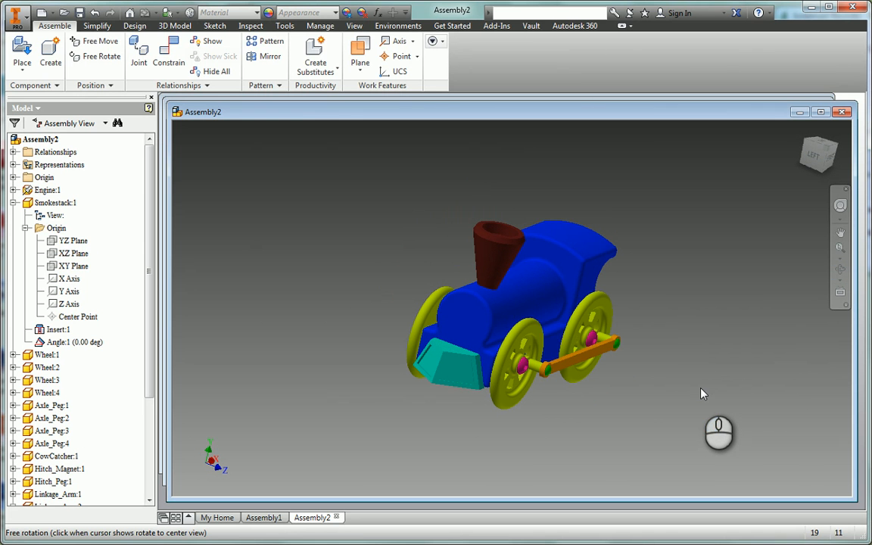
pyautogui.click(13, 356)
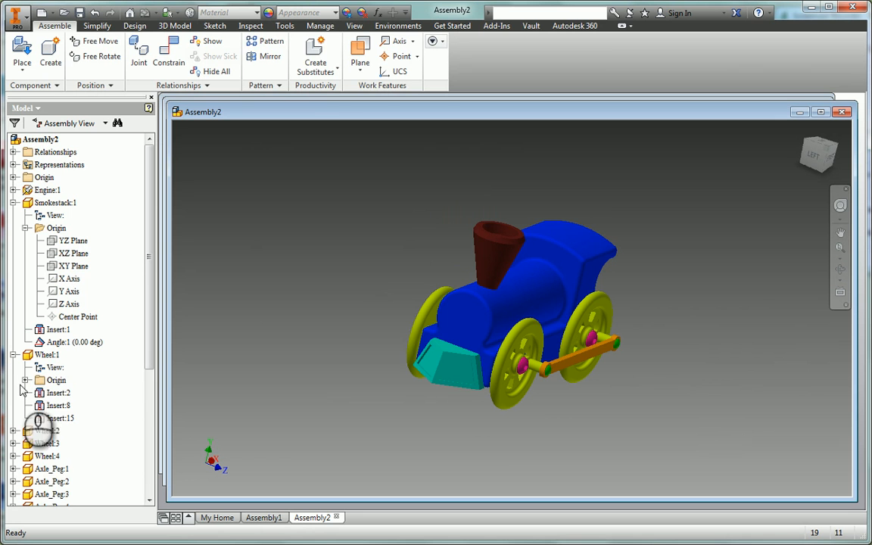
pyautogui.click(47, 355)
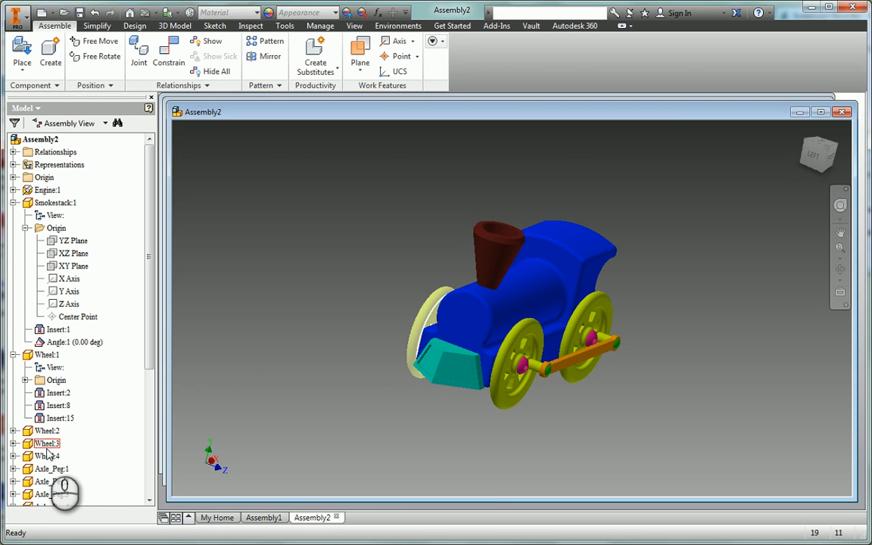
pyautogui.click(26, 380)
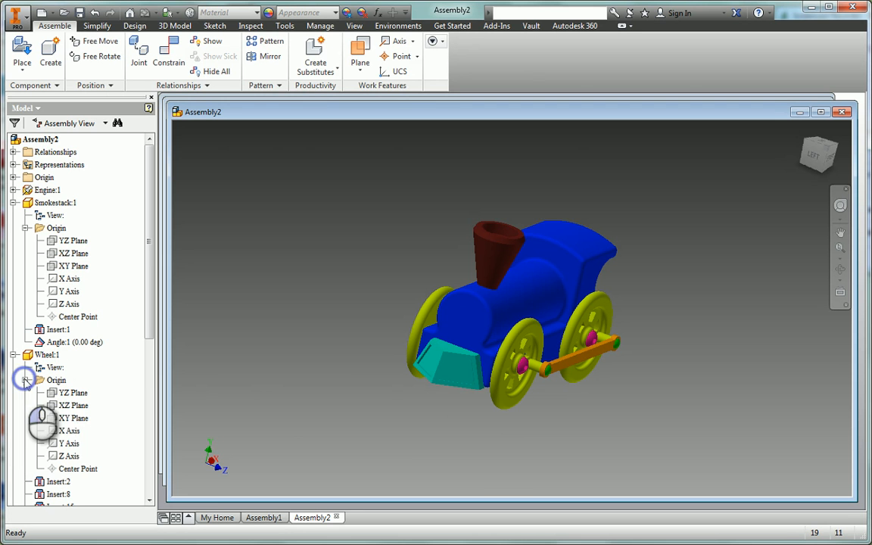
pyautogui.rightClick(52, 423)
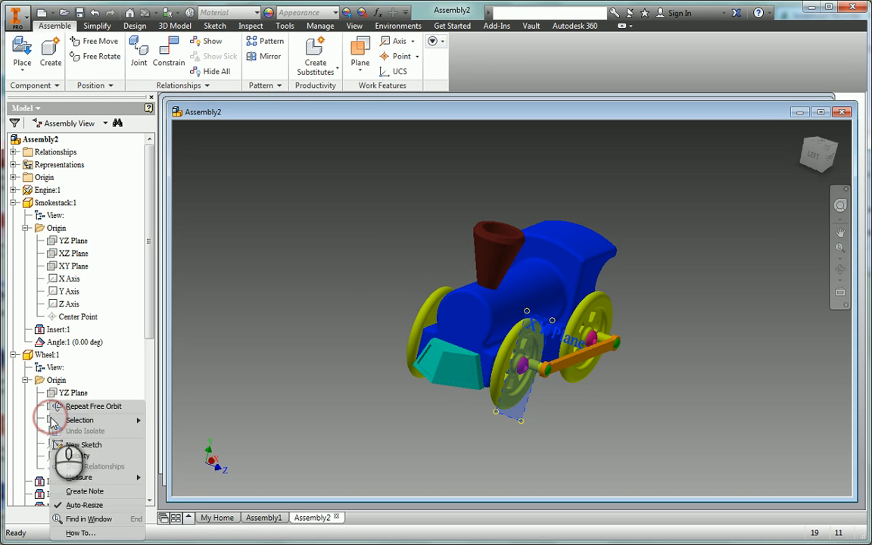
pyautogui.click(76, 454)
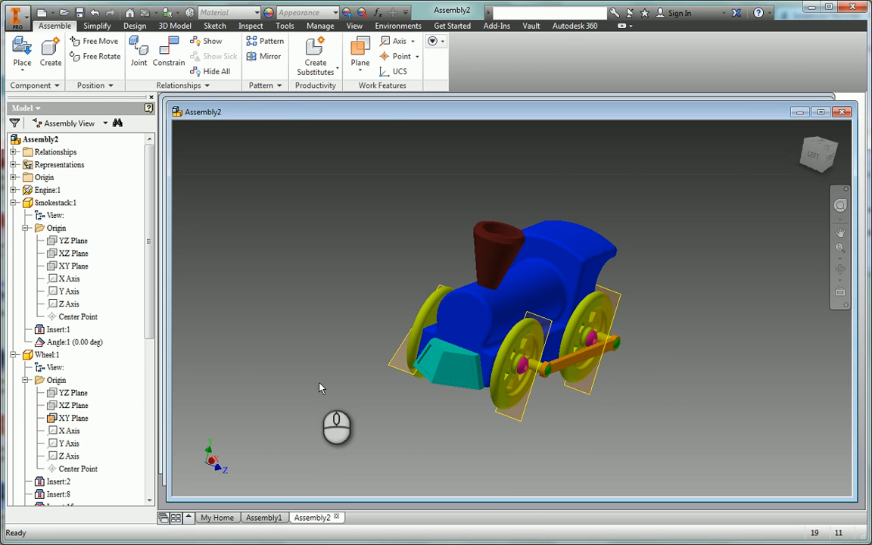
pyautogui.scroll(4, 341, 238)
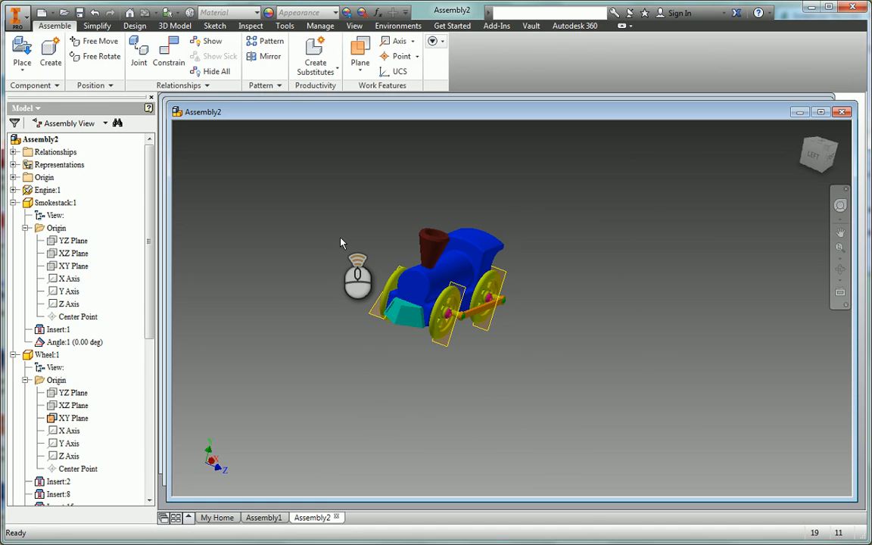
pyautogui.scroll(-5, 341, 238)
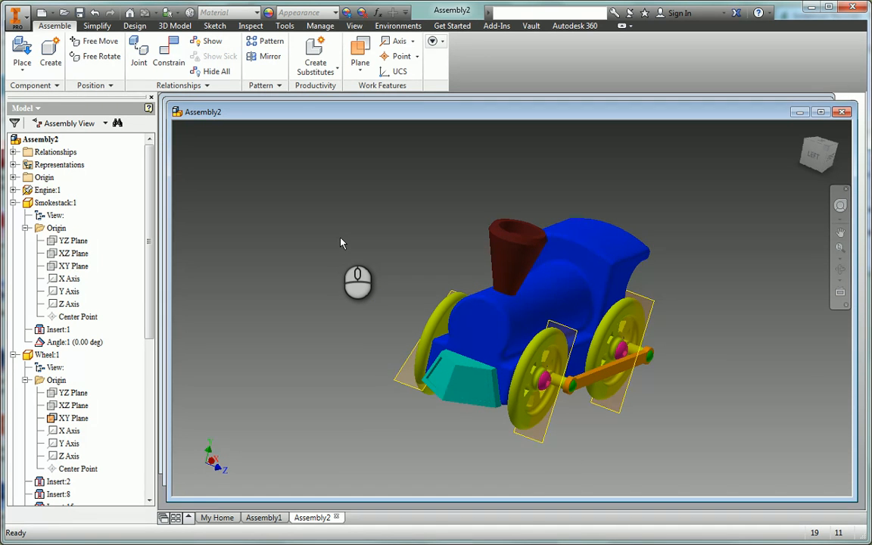
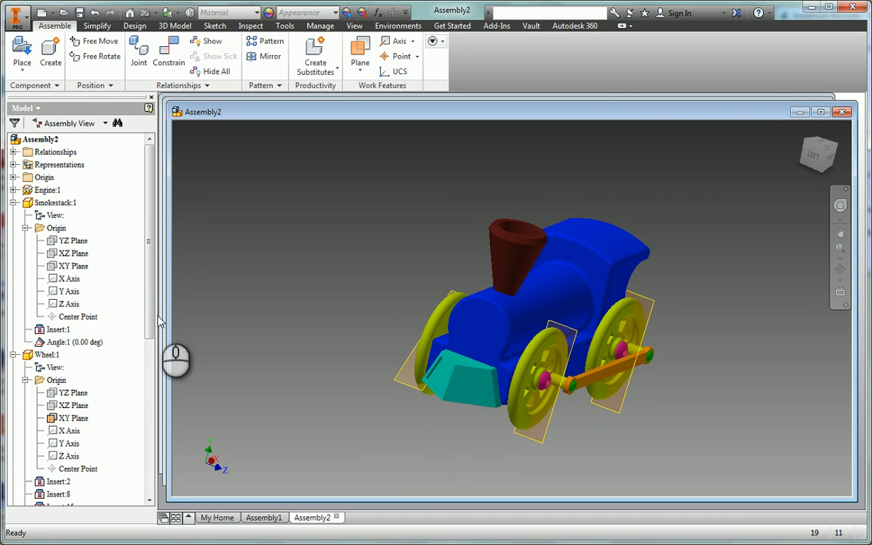
# - Set up a Directed Angle constraint between the XY Plane of Wheel:1 and the XY Plane of the opposite front wheel
pyautogui.click(171, 50)
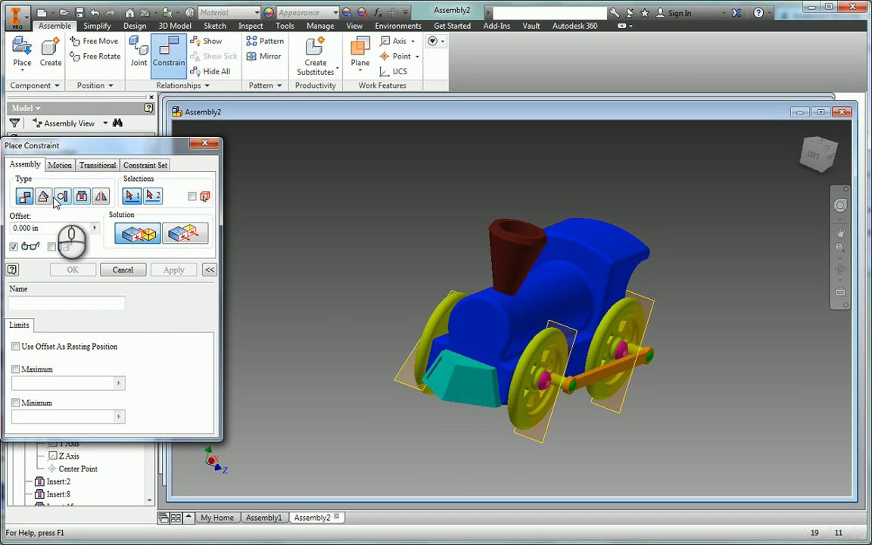
pyautogui.click(44, 197)
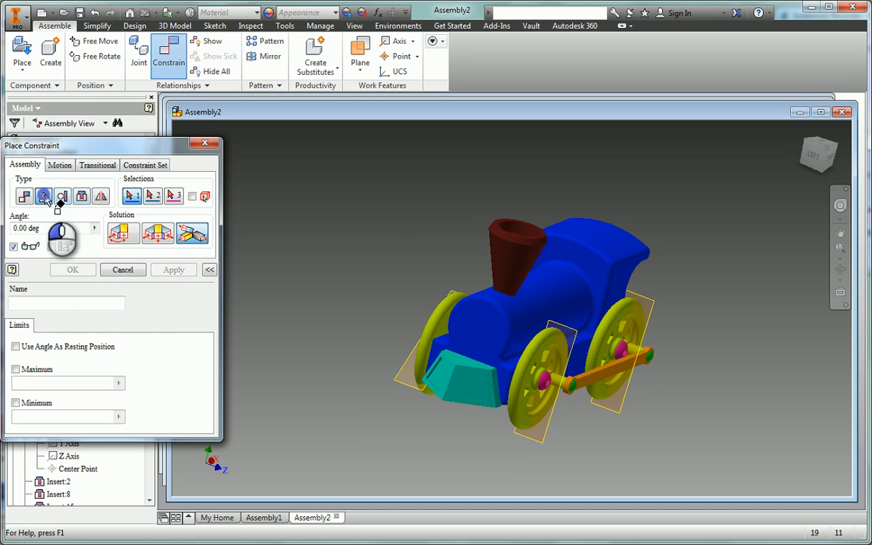
pyautogui.click(124, 235)
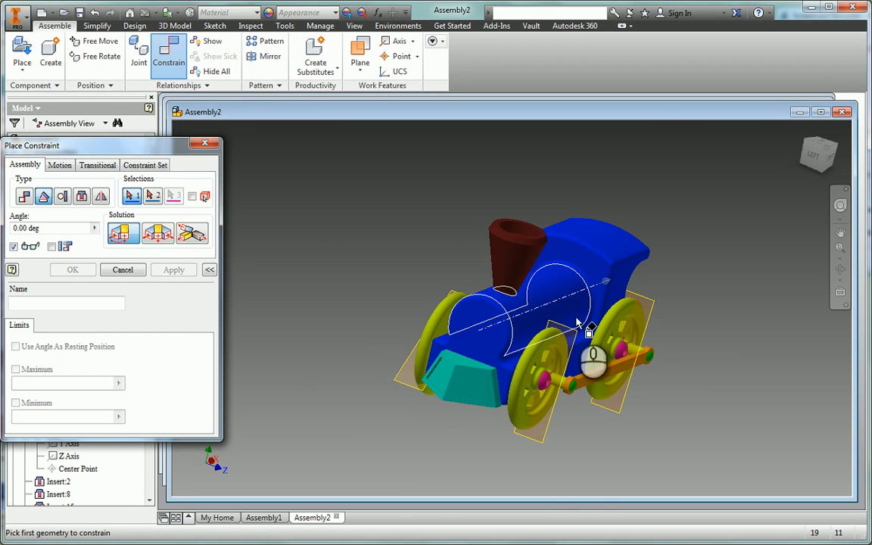
pyautogui.click(540, 445)
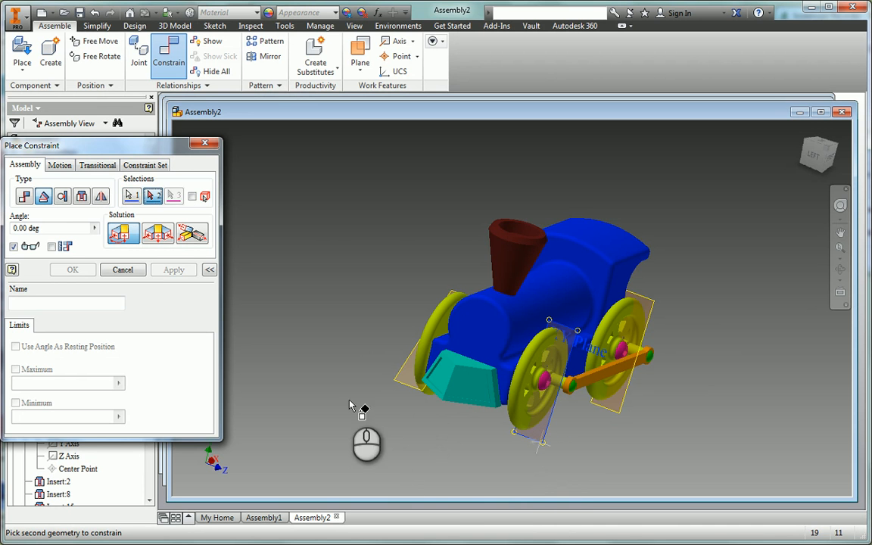
pyautogui.click(396, 386)
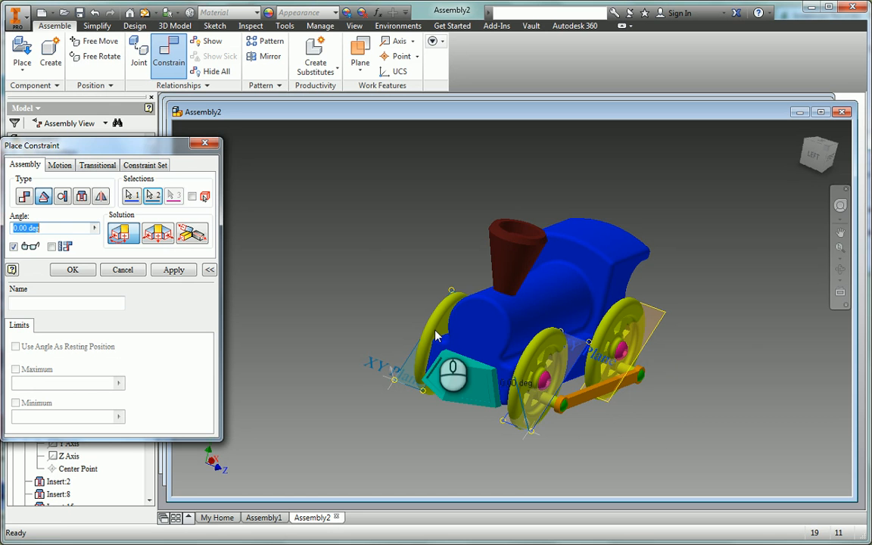
pyautogui.click(841, 271)
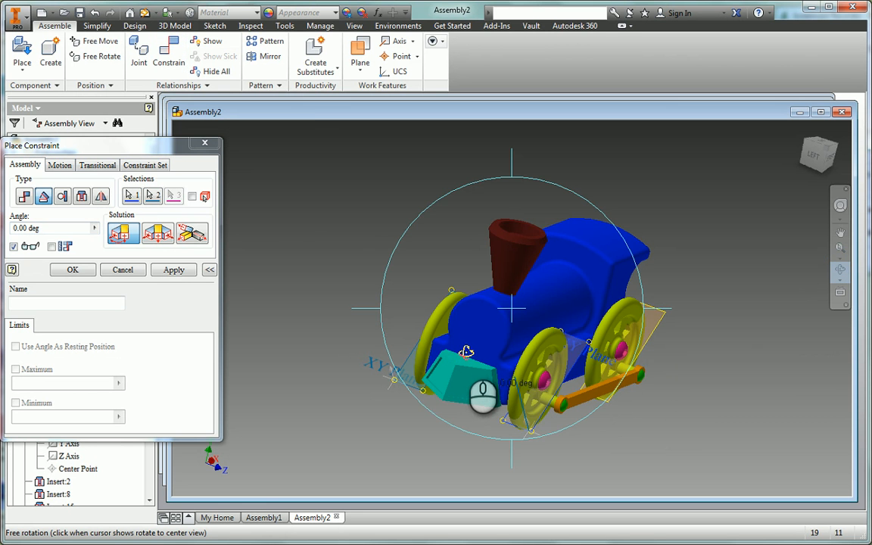
pyautogui.moveTo(443, 362); pyautogui.dragTo(569, 362)
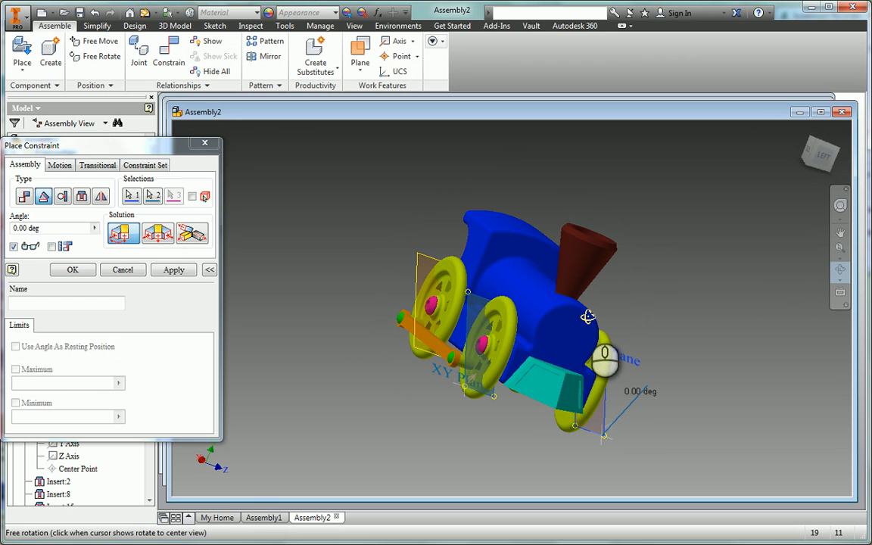
pyautogui.moveTo(587, 318); pyautogui.dragTo(537, 324)
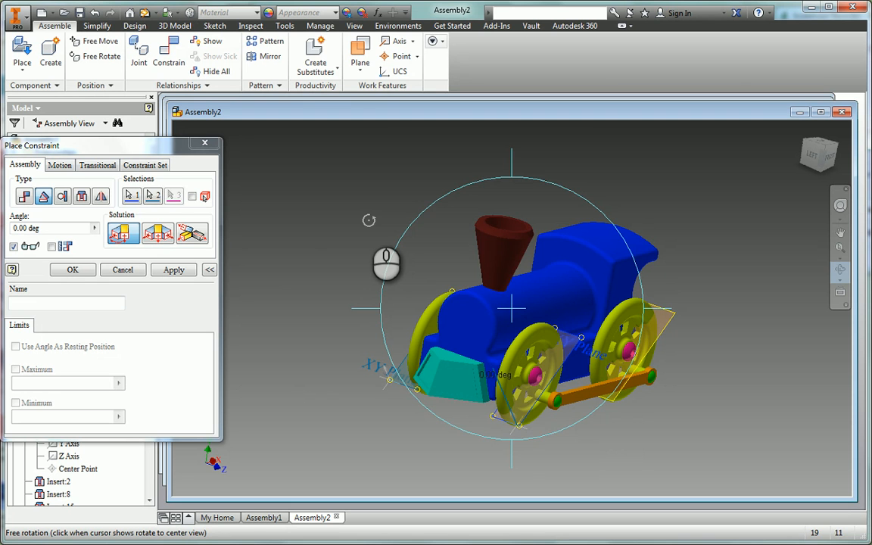
pyautogui.press('Escape')
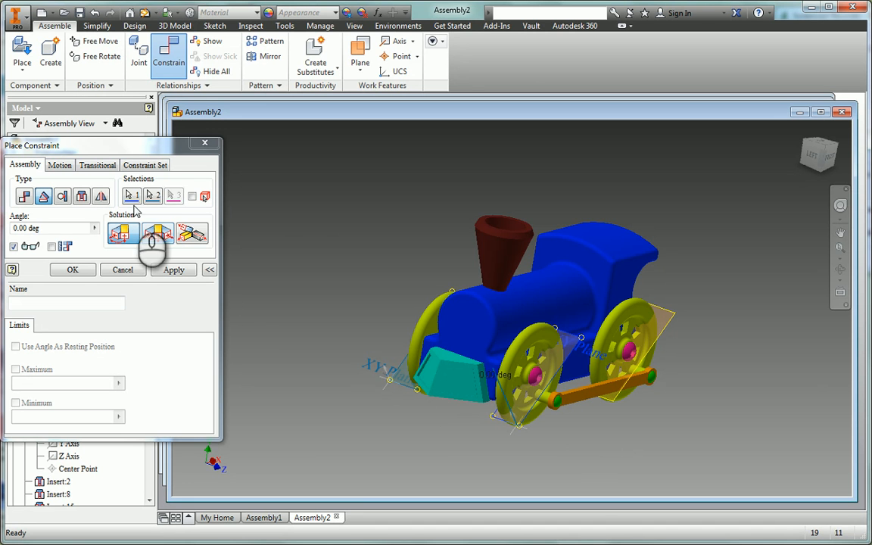
# - Set the angle between the two front wheels' XY Planes to 180 deg and apply the constraint
pyautogui.moveTo(142, 145); pyautogui.dragTo(164, 143)
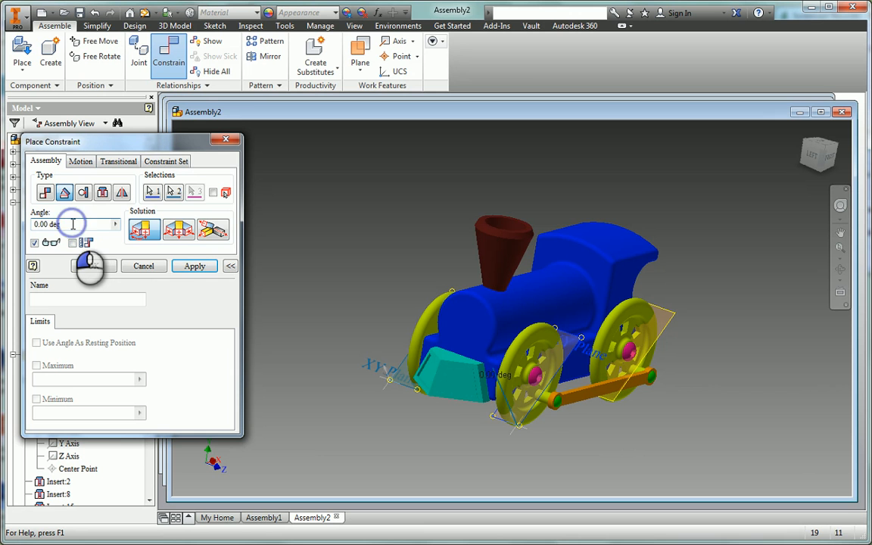
pyautogui.moveTo(73, 223); pyautogui.dragTo(33, 224)
pyautogui.write('18')
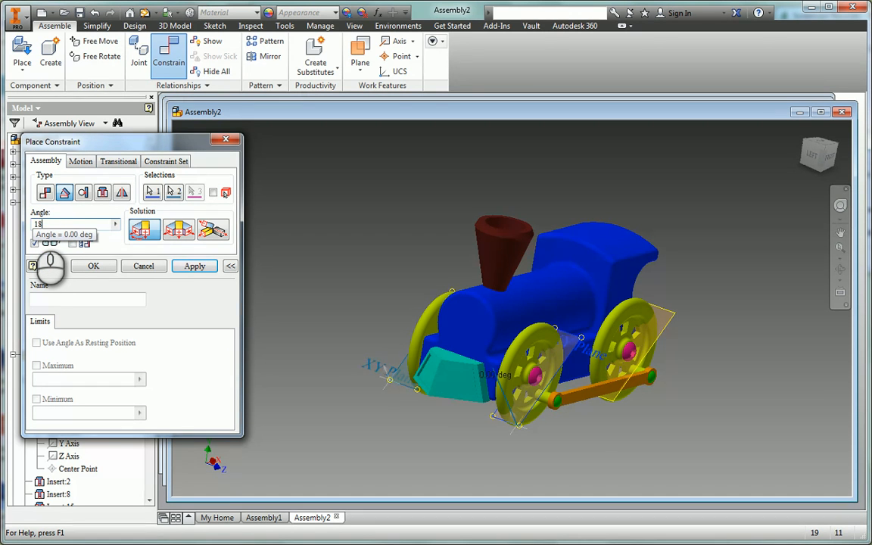
pyautogui.write('0')
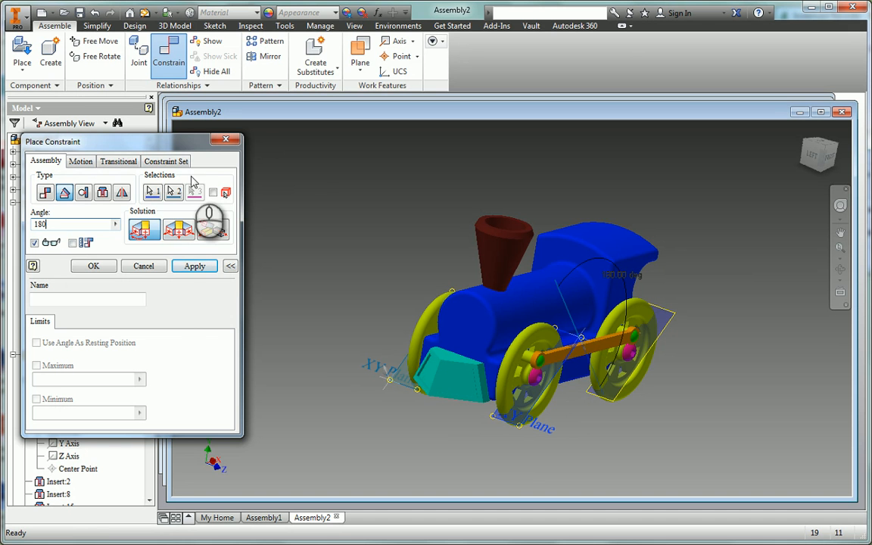
pyautogui.click(192, 266)
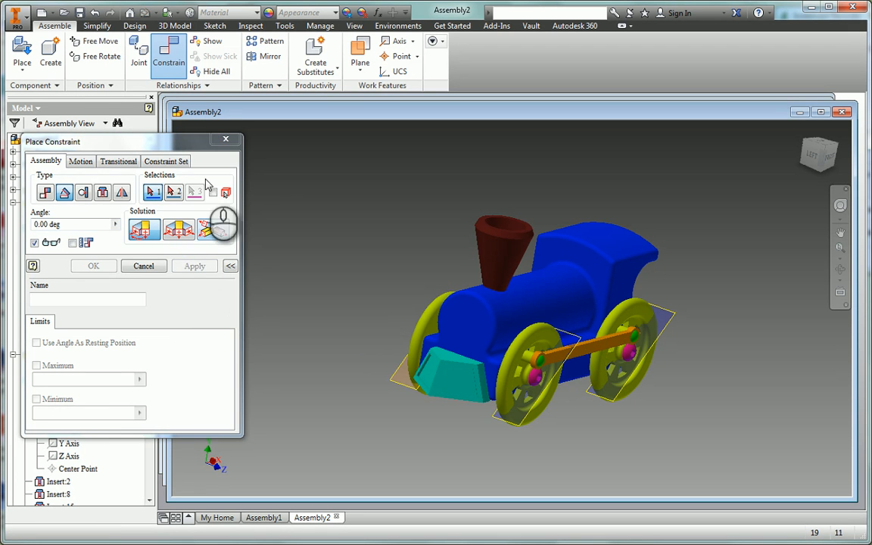
pyautogui.click(227, 140)
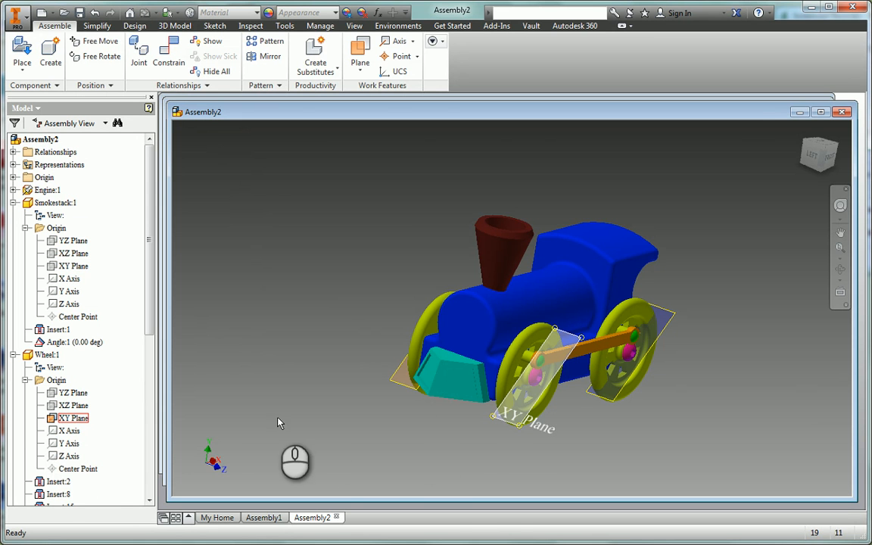
# - Turn Wheel:1 back and forth to check that the wheels and linkage arms on both sides move together
pyautogui.moveTo(530, 343); pyautogui.dragTo(620, 354)
pyautogui.click(840, 269)
pyautogui.press('Escape')
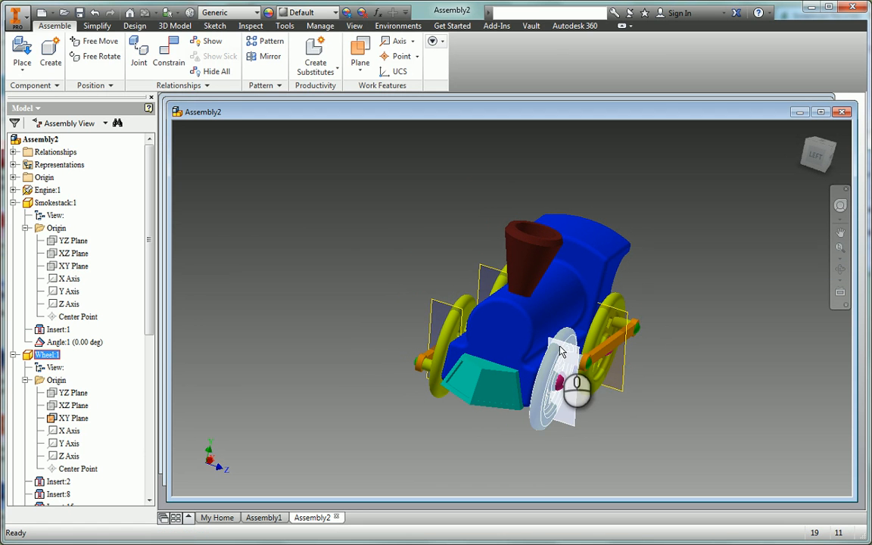
pyautogui.moveTo(564, 394)
pyautogui.mouseDown()
pyautogui.moveTo(554, 373)
pyautogui.moveTo(553, 392)
pyautogui.moveTo(592, 383)
pyautogui.moveTo(556, 379)
pyautogui.moveTo(592, 375)
pyautogui.moveTo(525, 395)
pyautogui.moveTo(589, 373)
pyautogui.moveTo(509, 387)
pyautogui.moveTo(544, 398)
pyautogui.moveTo(561, 365)
pyautogui.moveTo(543, 360)
pyautogui.moveTo(535, 371)
pyautogui.moveTo(538, 414)
pyautogui.moveTo(574, 403)
pyautogui.moveTo(535, 369)
pyautogui.moveTo(543, 398)
pyautogui.moveTo(561, 382)
pyautogui.mouseUp()
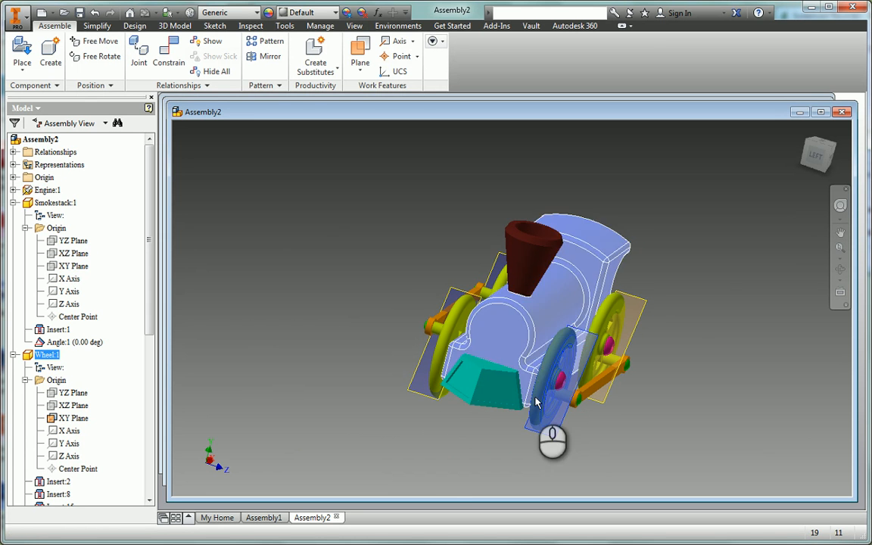
pyautogui.moveTo(532, 381)
pyautogui.mouseDown()
pyautogui.moveTo(580, 398)
pyautogui.moveTo(539, 392)
pyautogui.moveTo(555, 408)
pyautogui.moveTo(547, 346)
pyautogui.moveTo(590, 392)
pyautogui.moveTo(542, 371)
pyautogui.mouseUp()
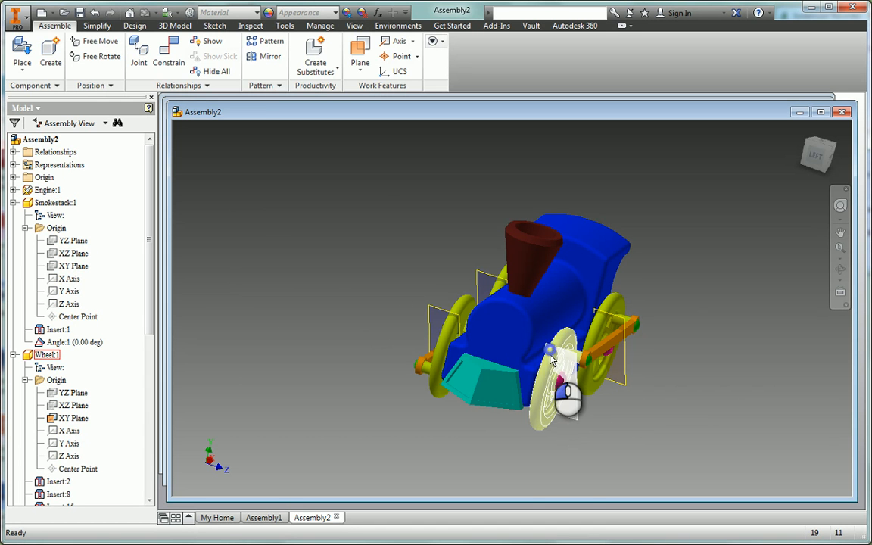
pyautogui.moveTo(551, 357)
pyautogui.mouseDown()
pyautogui.moveTo(574, 416)
pyautogui.moveTo(534, 394)
pyautogui.moveTo(562, 367)
pyautogui.moveTo(586, 373)
pyautogui.moveTo(571, 393)
pyautogui.moveTo(542, 370)
pyautogui.mouseUp()
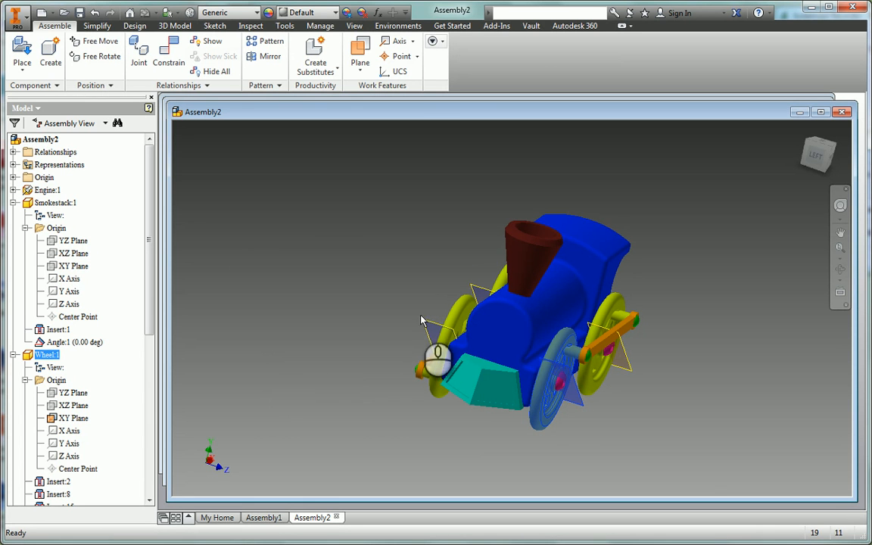
# - Set up a Directed Angle constraint of 0.00 deg between the XY Plane of Wheel:1 and the Engine's round front face
pyautogui.click(167, 52)
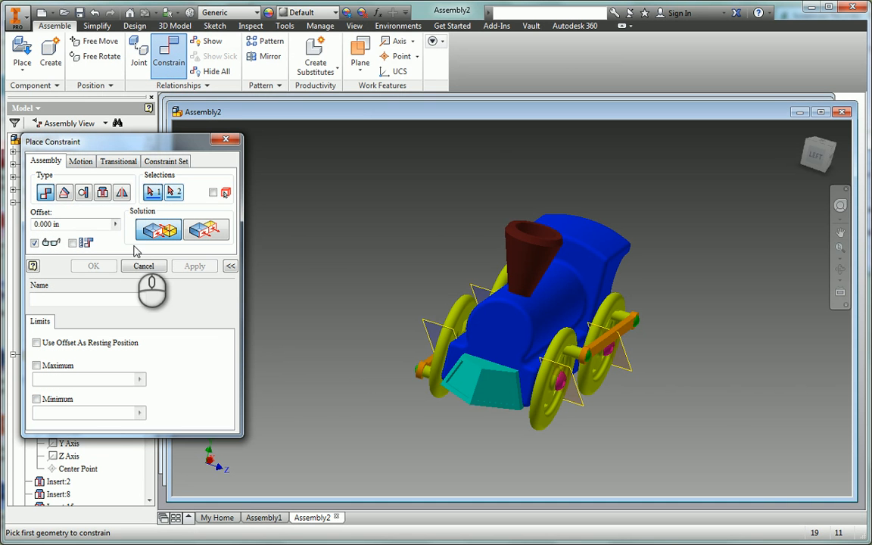
pyautogui.click(65, 193)
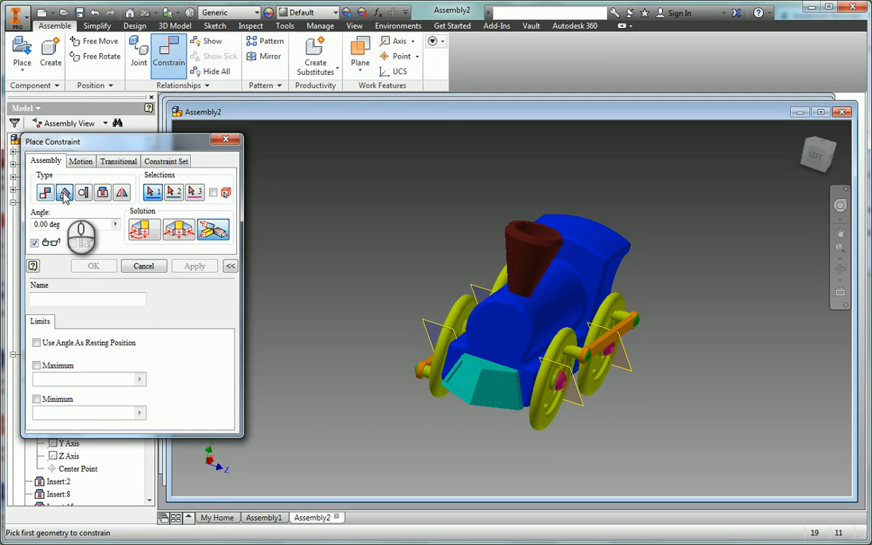
pyautogui.click(141, 231)
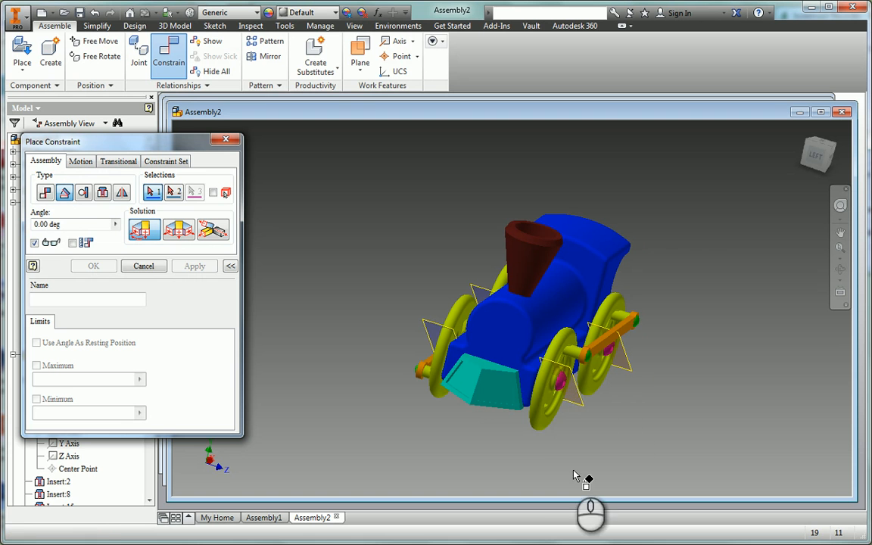
pyautogui.click(577, 410)
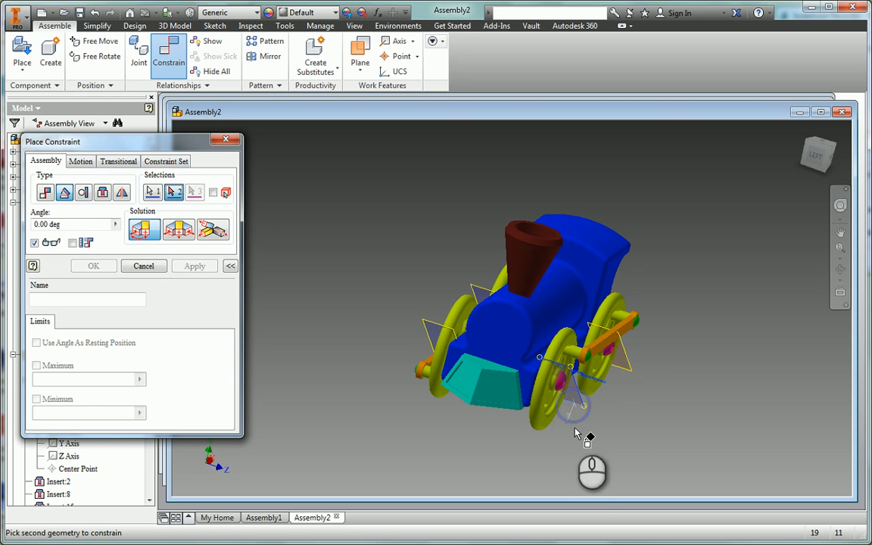
pyautogui.click(496, 341)
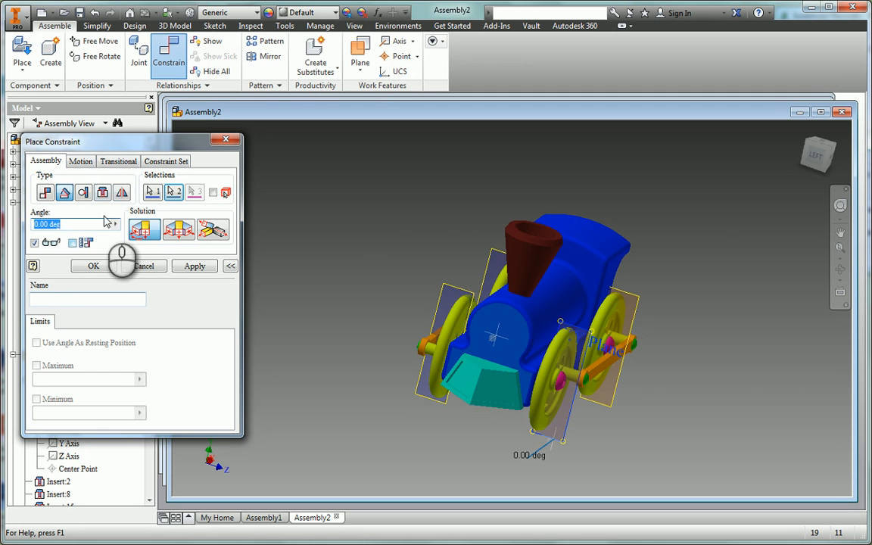
# - Name the new angle constraint "Drive the Train" and apply it
pyautogui.click(66, 300)
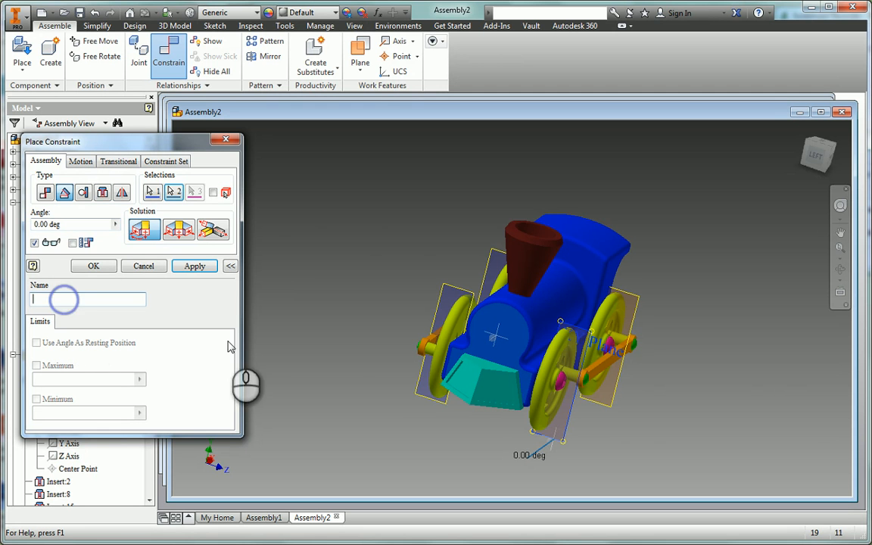
pyautogui.click(230, 266)
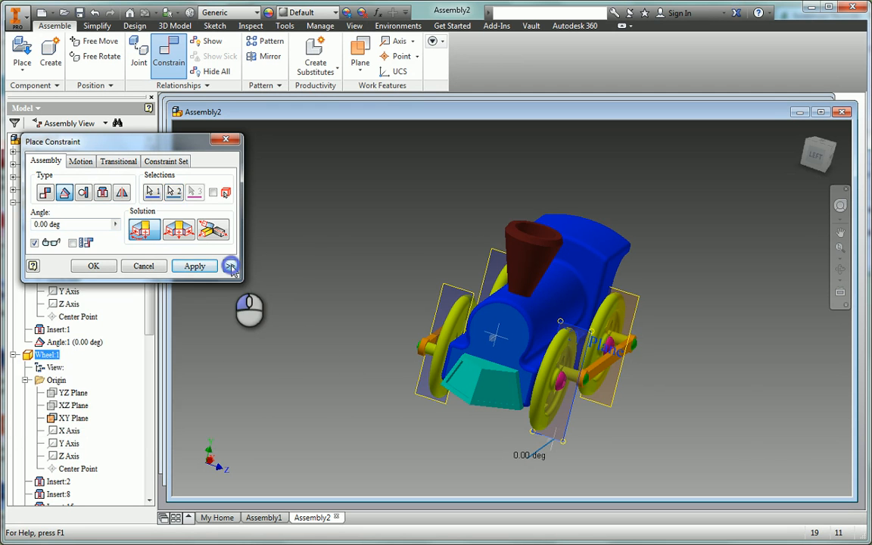
pyautogui.click(230, 266)
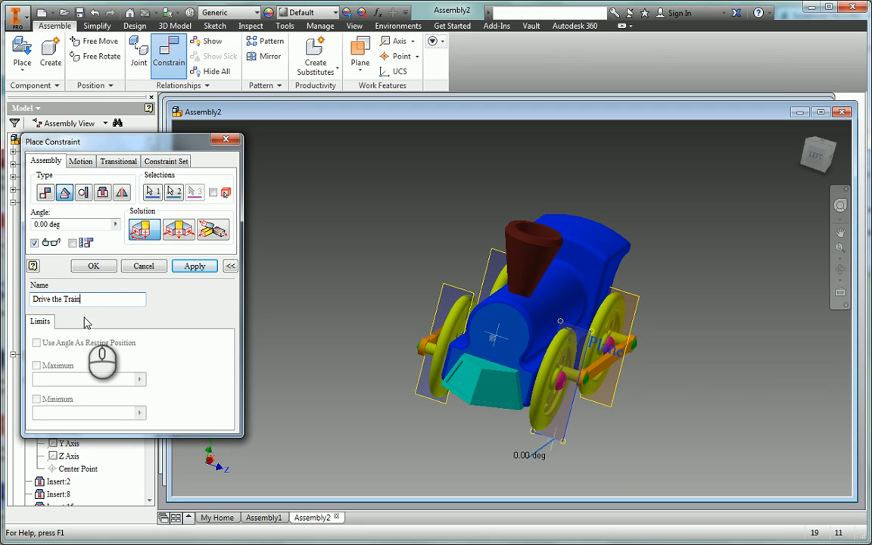
pyautogui.click(91, 299)
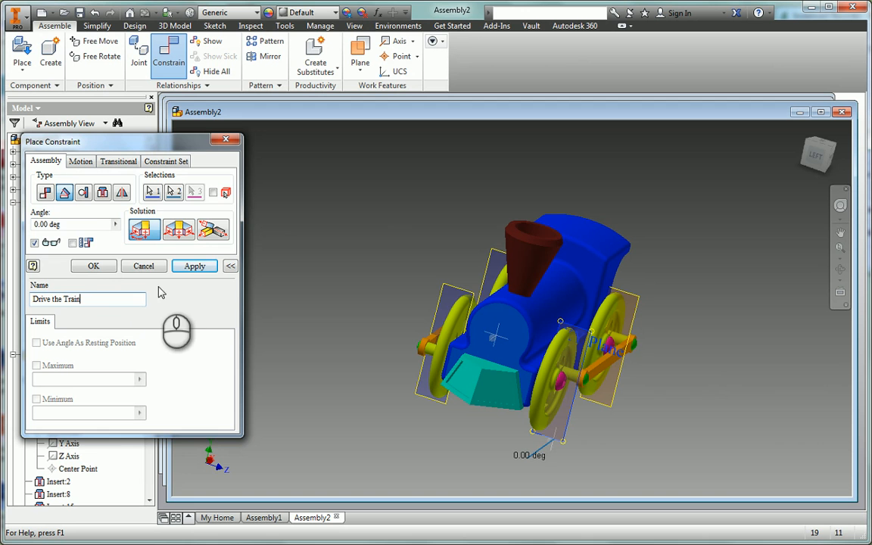
pyautogui.click(194, 266)
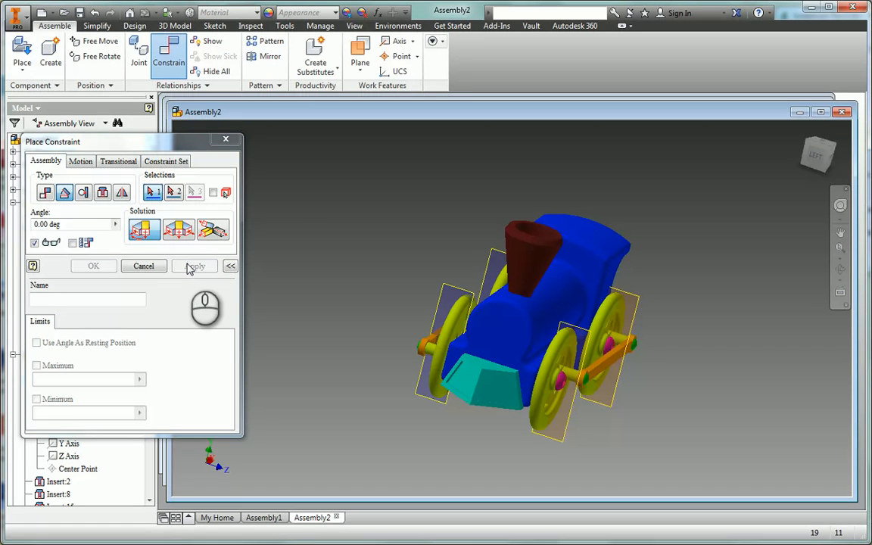
pyautogui.click(227, 142)
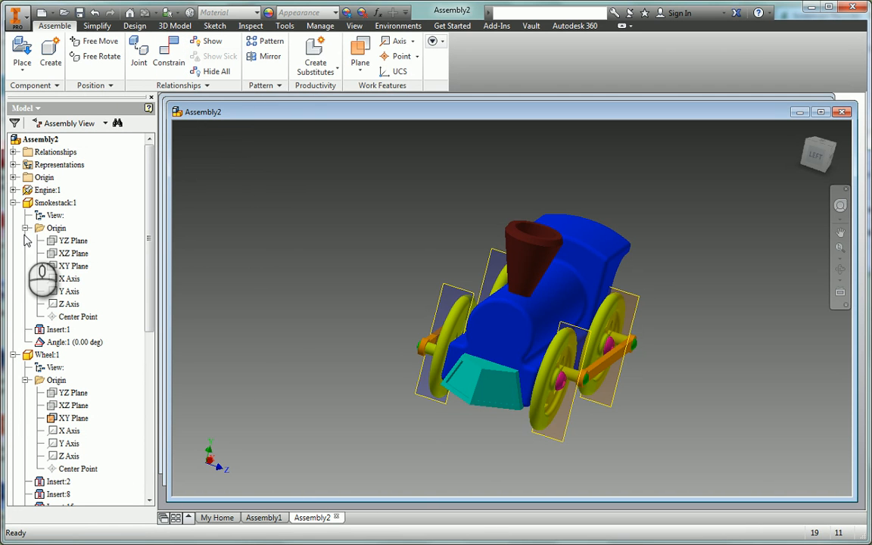
# - Collapse Smokestack:1 and Wheel:1, list the Engine:1 constraints, and try turning Wheel:1 to test the Drive the Train constraint
pyautogui.click(14, 203)
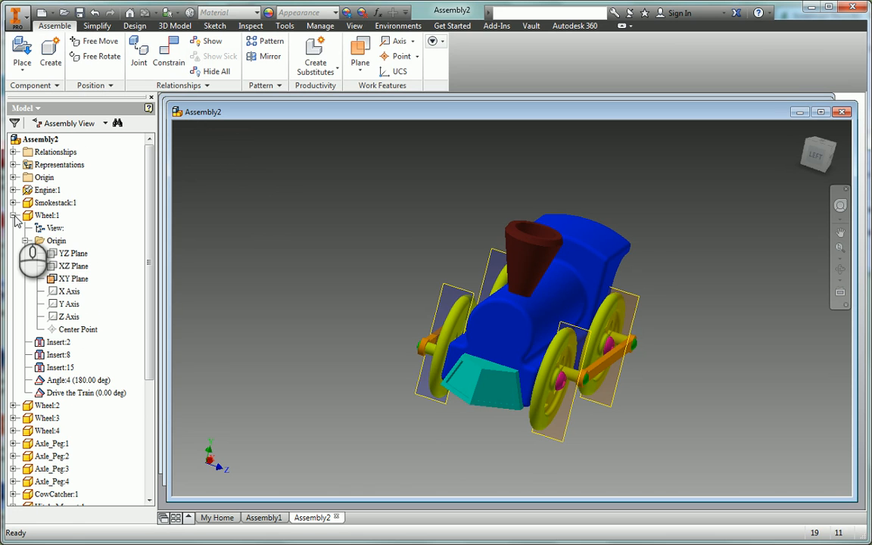
pyautogui.click(56, 240)
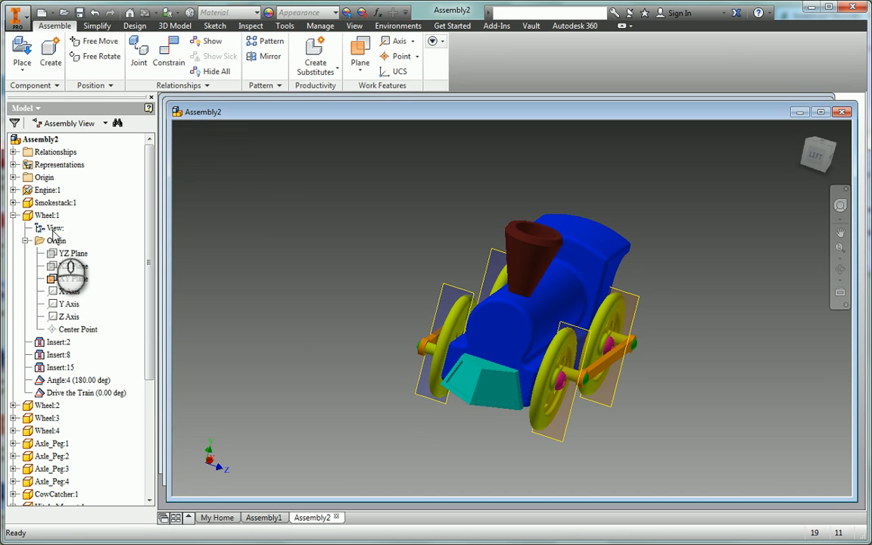
pyautogui.click(13, 215)
pyautogui.click(14, 228)
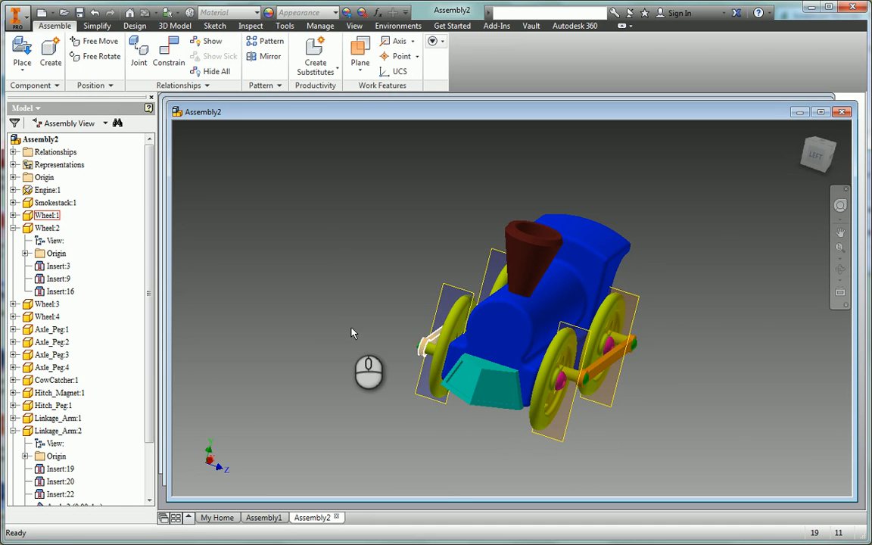
pyautogui.click(14, 190)
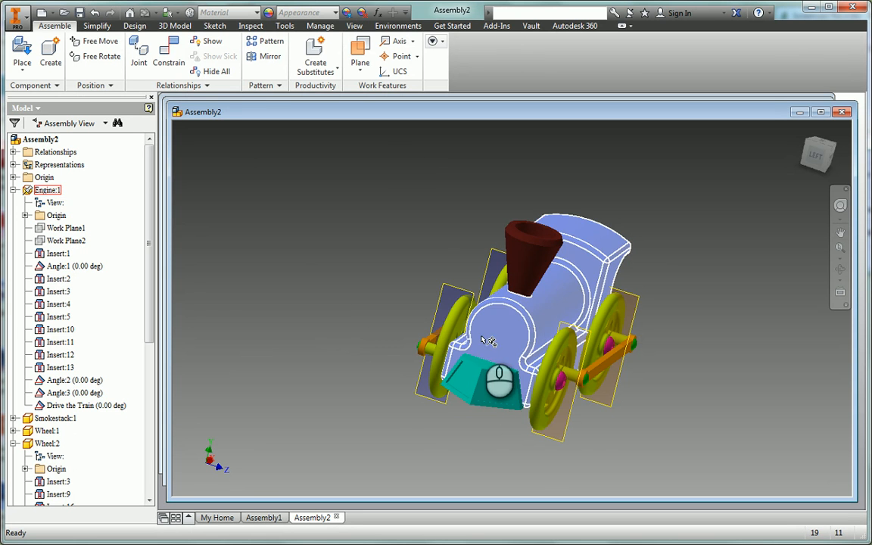
pyautogui.click(381, 310)
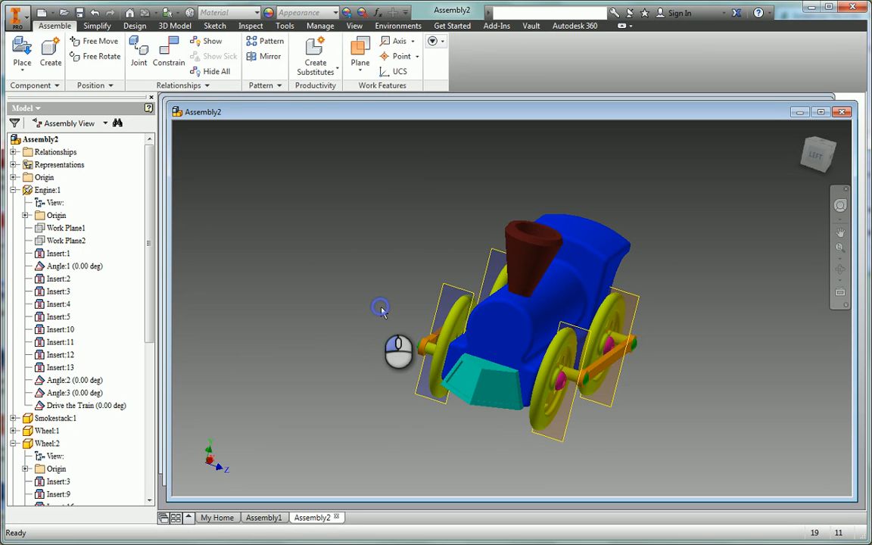
pyautogui.moveTo(562, 344); pyautogui.dragTo(558, 367)
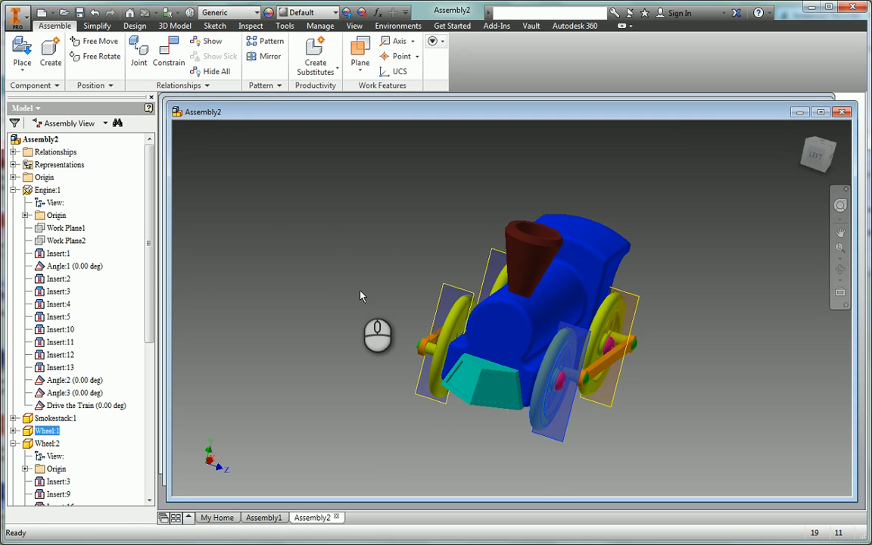
# - Set up driving of the Drive the Train constraint with an end angle of 360 degrees and play the motion forward
pyautogui.moveTo(564, 392); pyautogui.dragTo(566, 343)
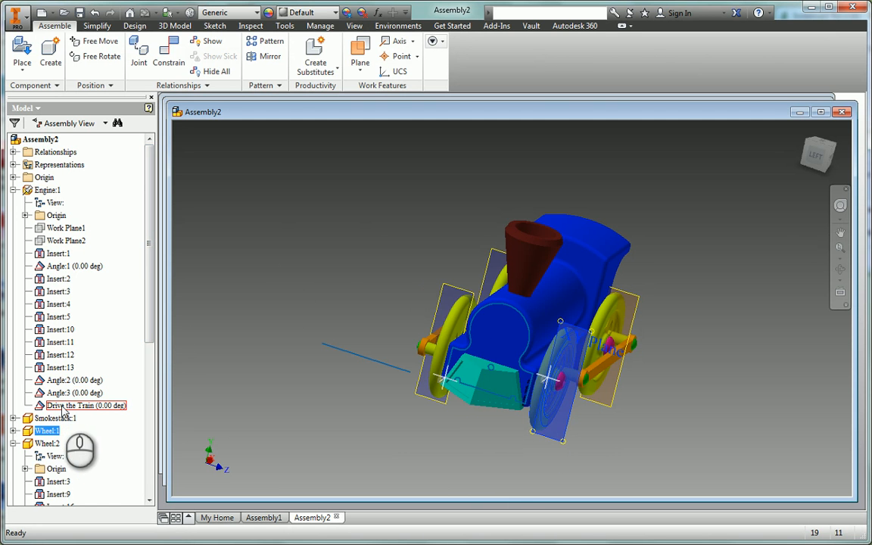
pyautogui.rightClick(40, 406)
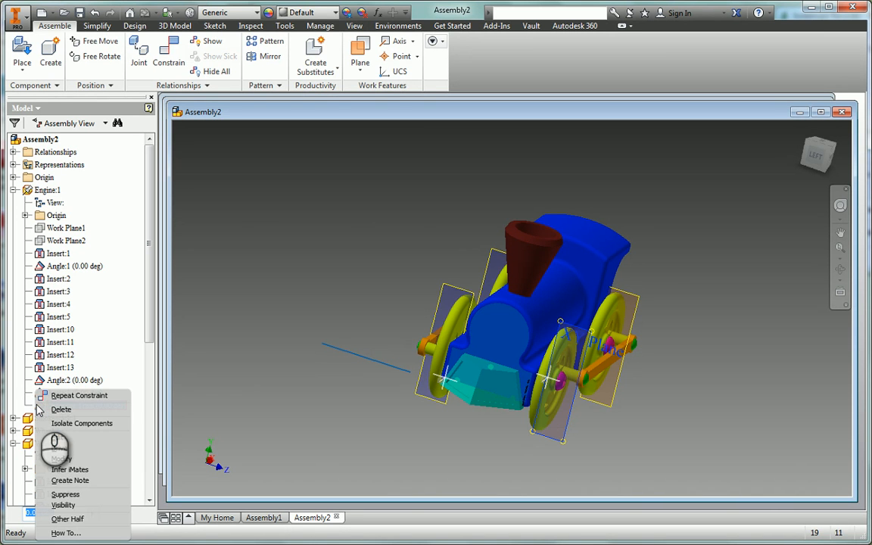
pyautogui.click(59, 449)
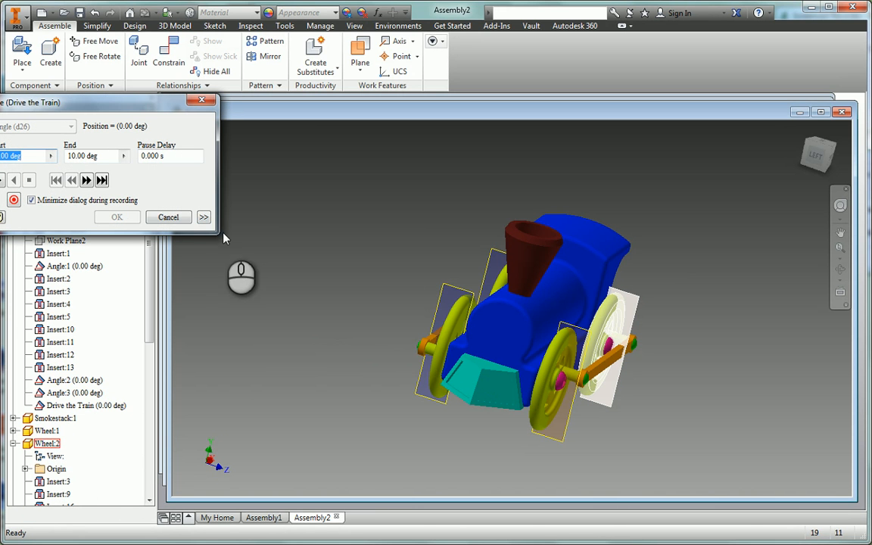
pyautogui.click(204, 217)
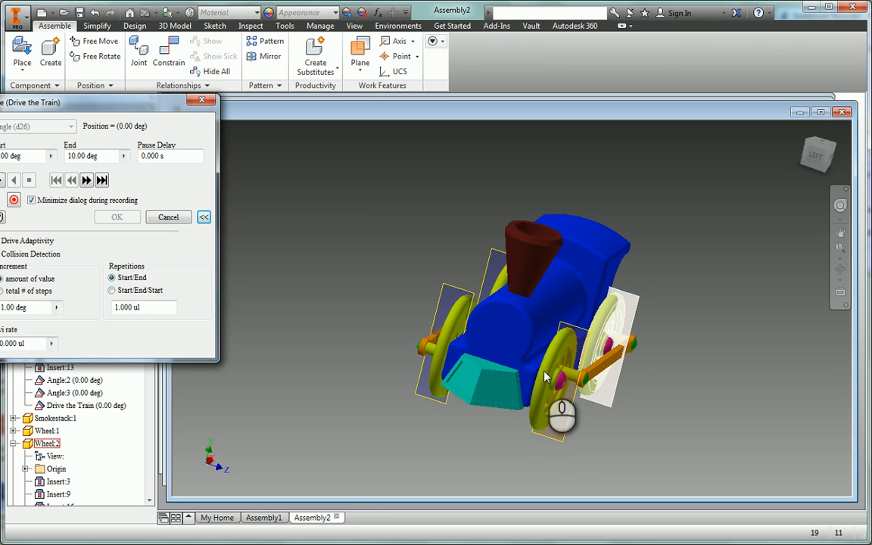
pyautogui.click(88, 155)
pyautogui.moveTo(88, 155); pyautogui.dragTo(61, 153)
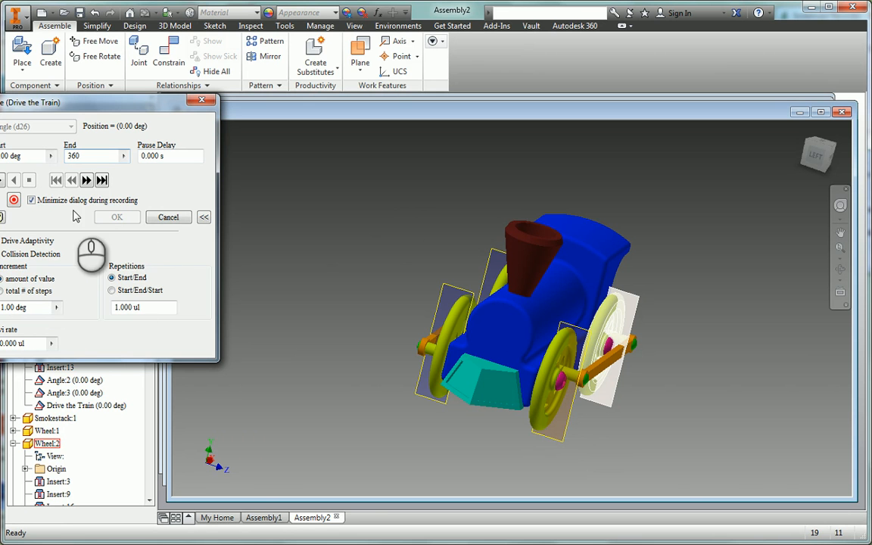
pyautogui.click(13, 199)
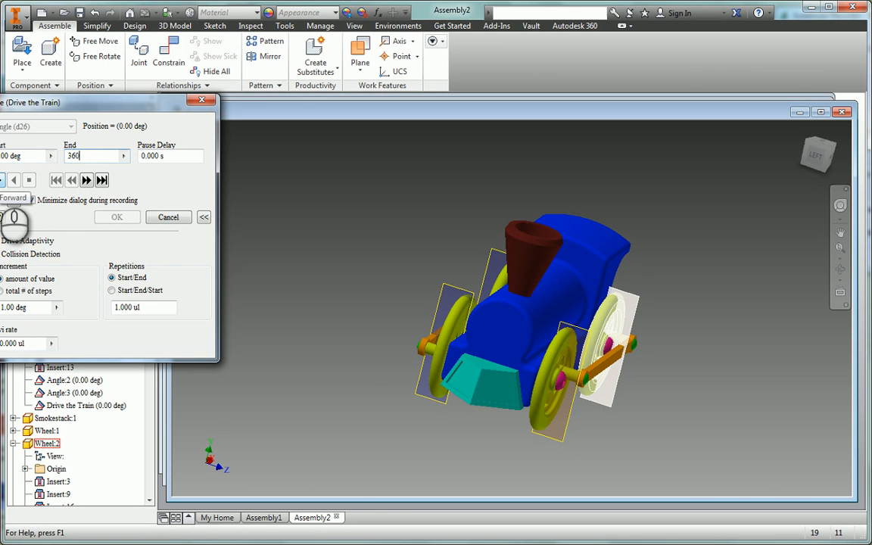
pyautogui.click(3, 180)
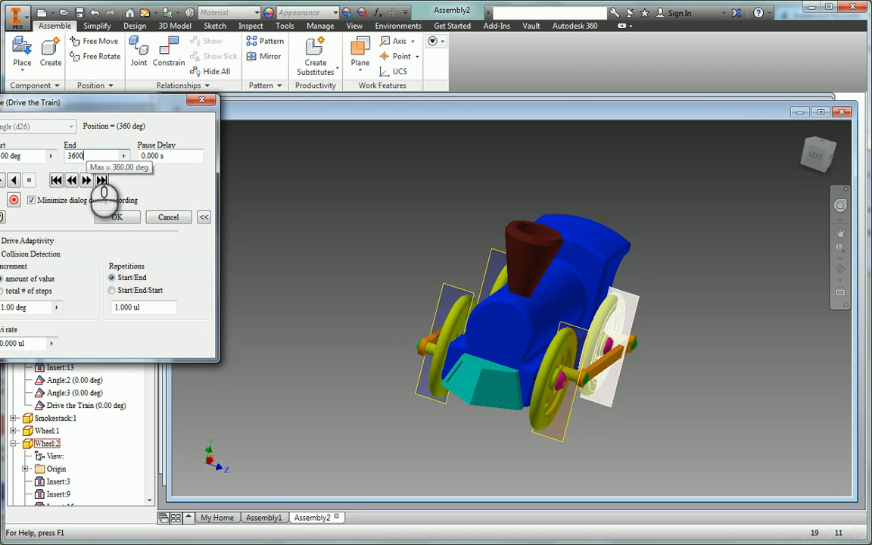
# - Extend the drive's end angle to 3600 degrees, replay the motion from the start, and stop it partway
pyautogui.click(56, 180)
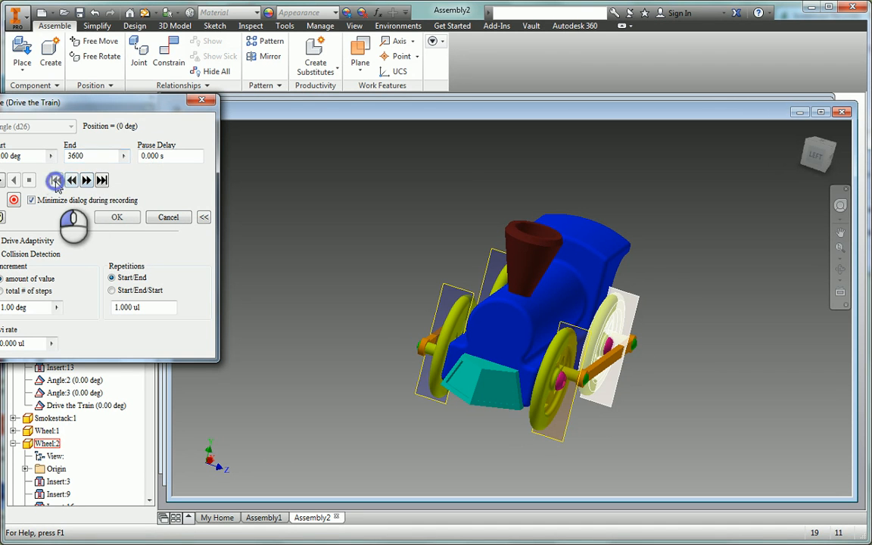
pyautogui.click(3, 179)
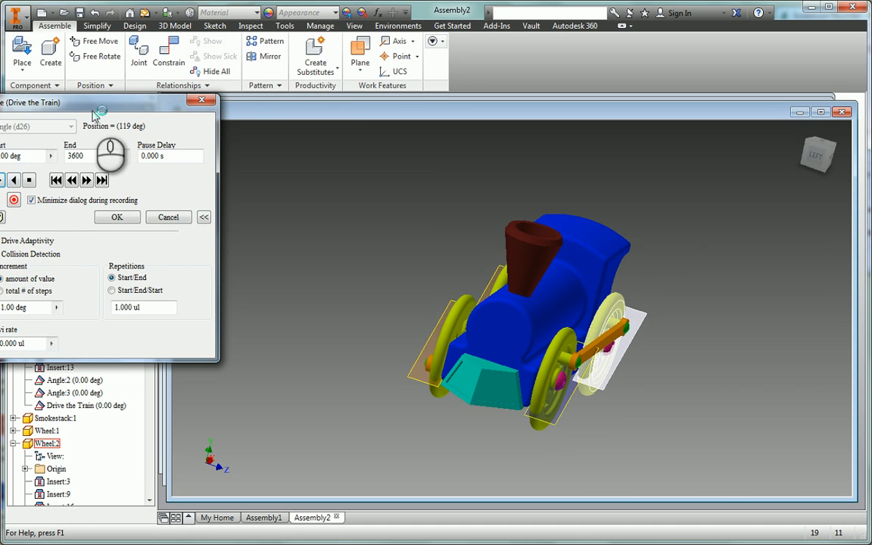
pyautogui.moveTo(91, 102); pyautogui.dragTo(140, 100)
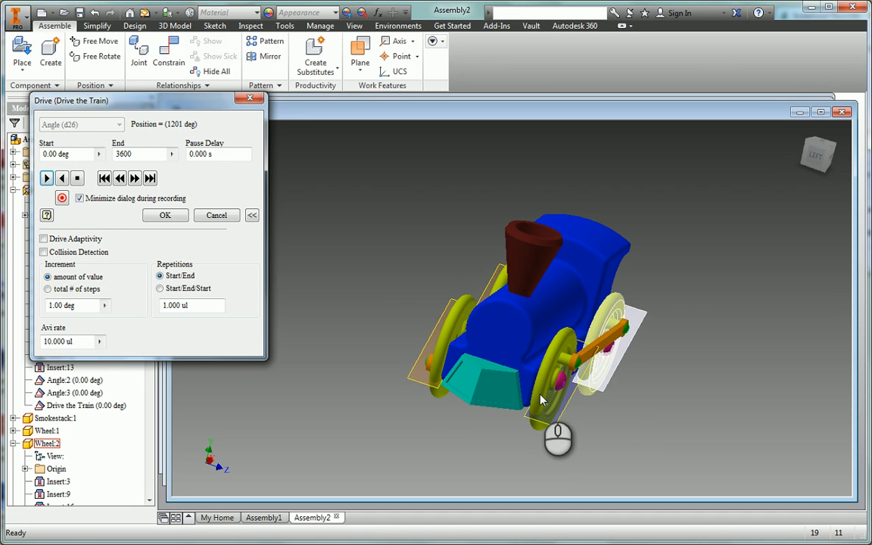
pyautogui.click(76, 178)
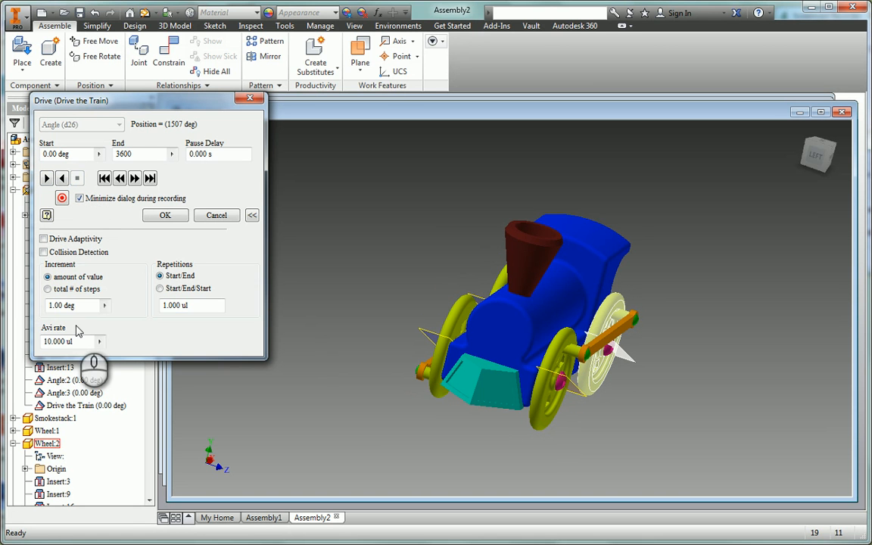
# - Set the drive increment to 5 degrees, replay the motion from the start, then stop it and close the drive settings
pyautogui.moveTo(78, 305); pyautogui.dragTo(55, 305)
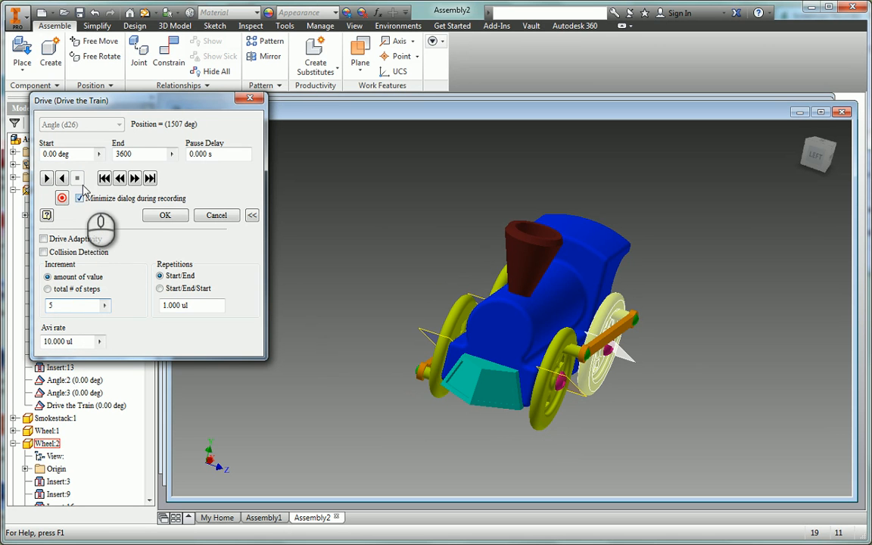
pyautogui.click(104, 178)
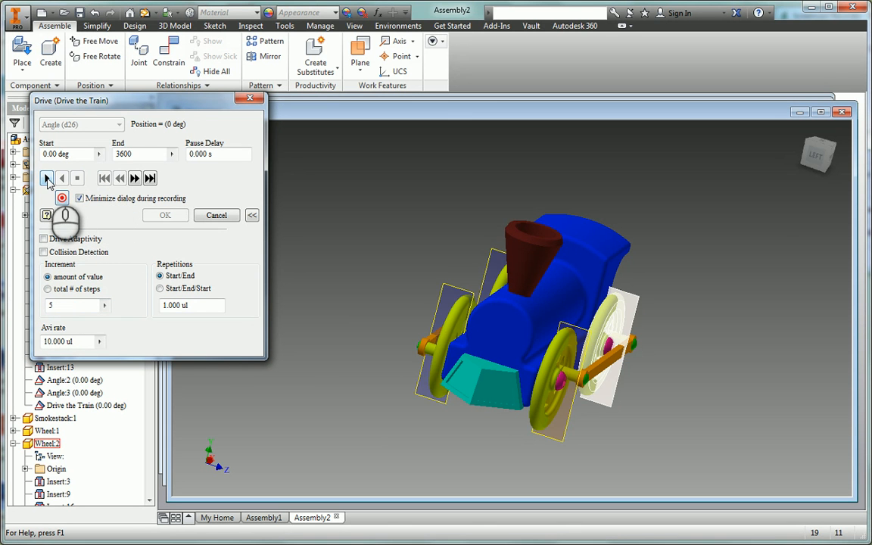
pyautogui.click(47, 179)
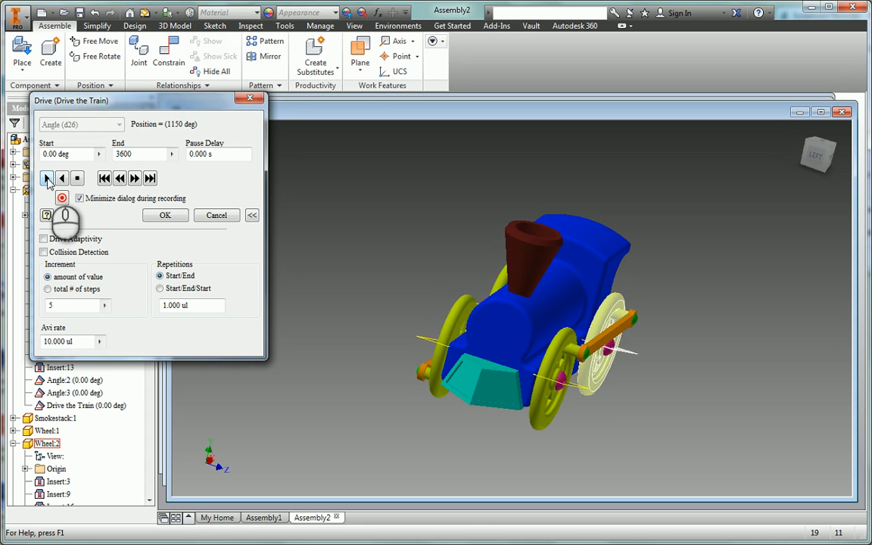
pyautogui.click(77, 178)
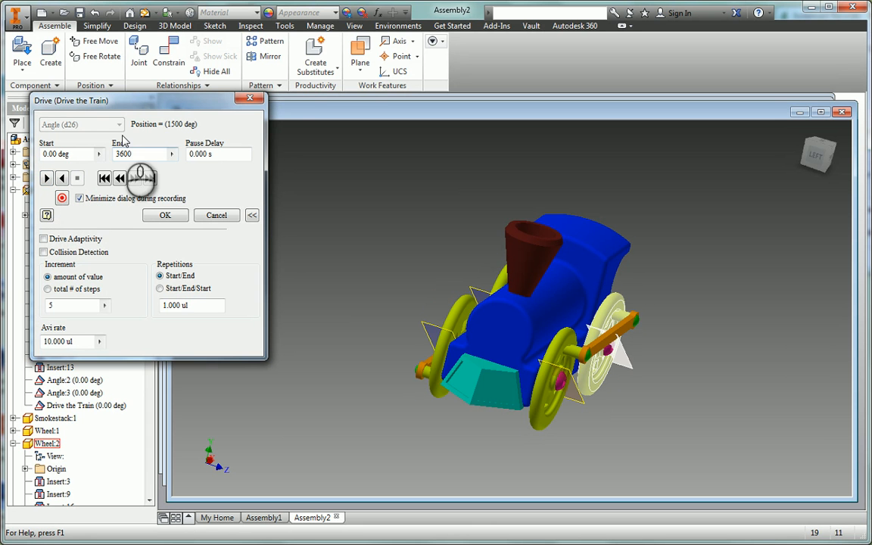
pyautogui.click(247, 100)
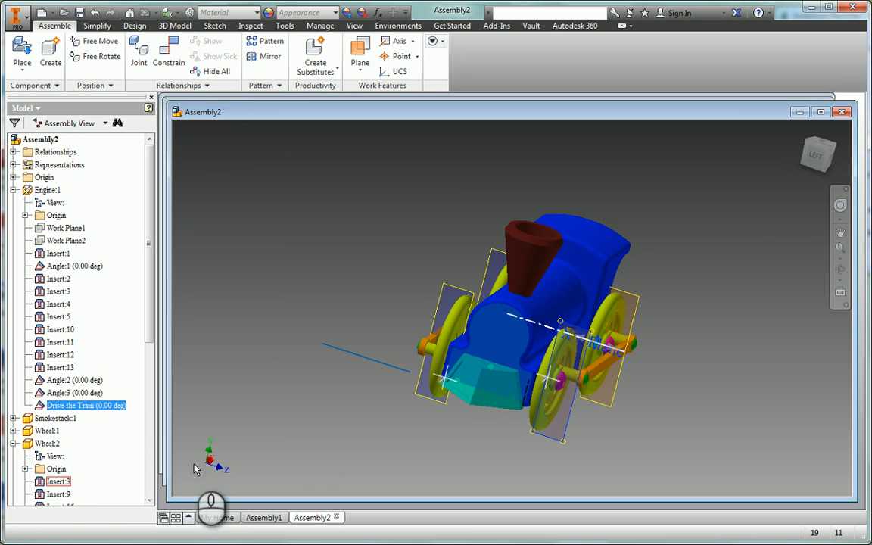
# - Hide the visible XY Plane in Wheel:1's origin folder
pyautogui.click(13, 430)
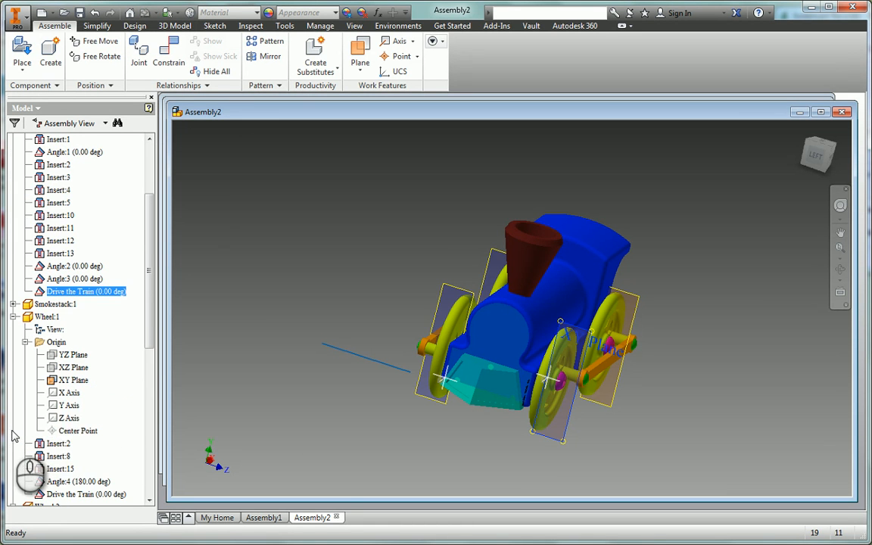
pyautogui.rightClick(51, 384)
pyautogui.click(81, 431)
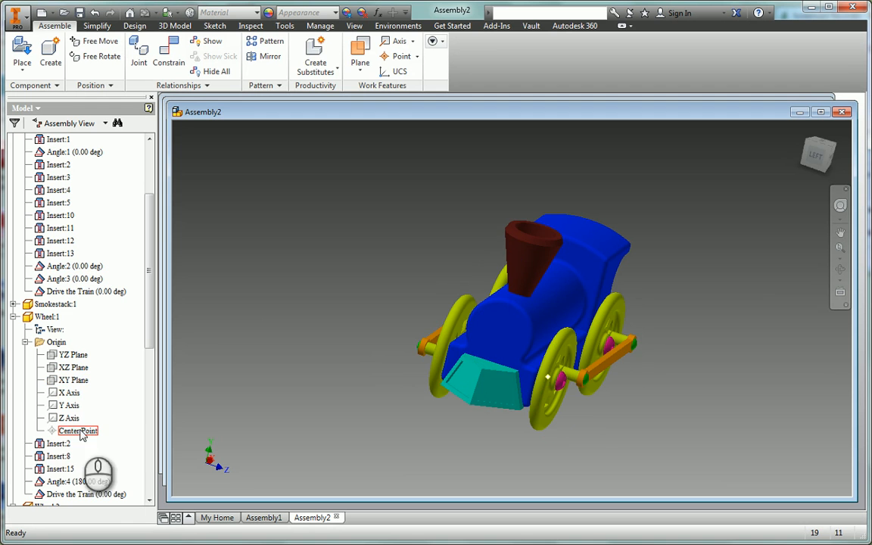
pyautogui.click(270, 338)
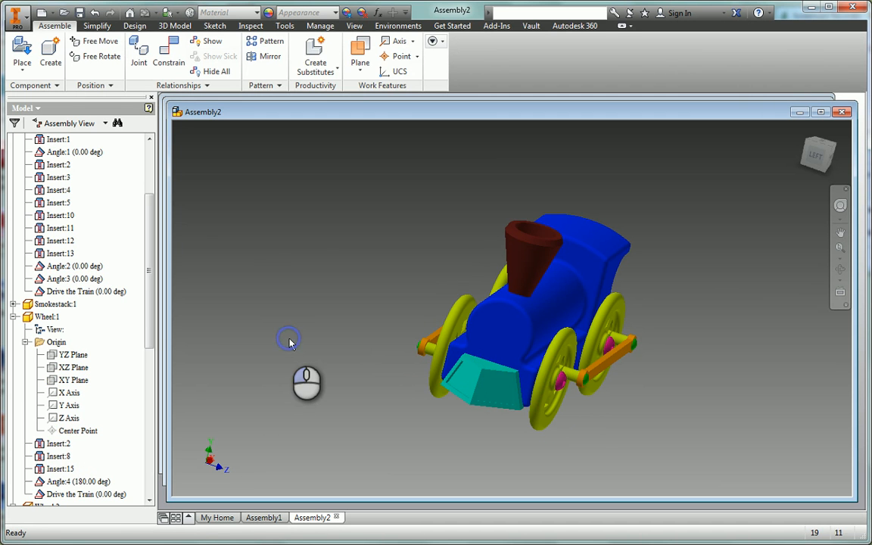
# - Drive the Drive the Train constraint again with the increment set to 10 degrees and play it forward
pyautogui.rightClick(56, 294)
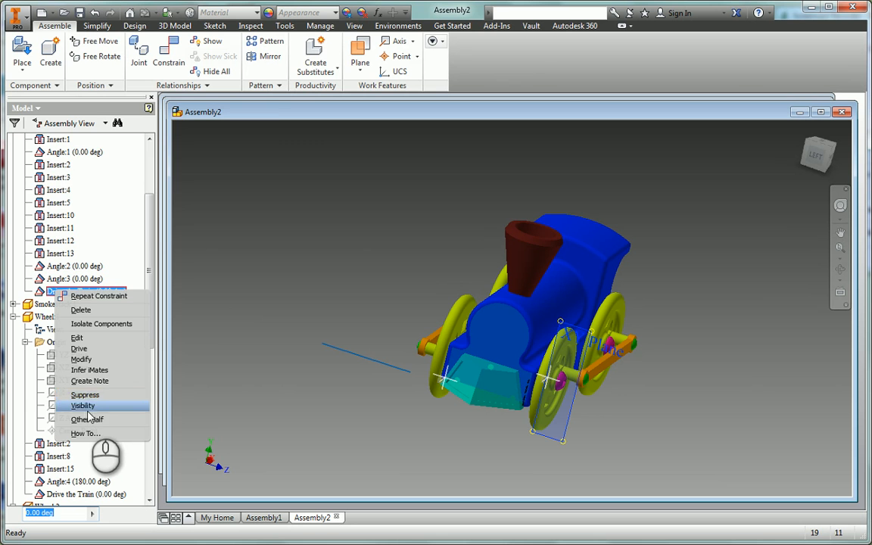
pyautogui.click(79, 348)
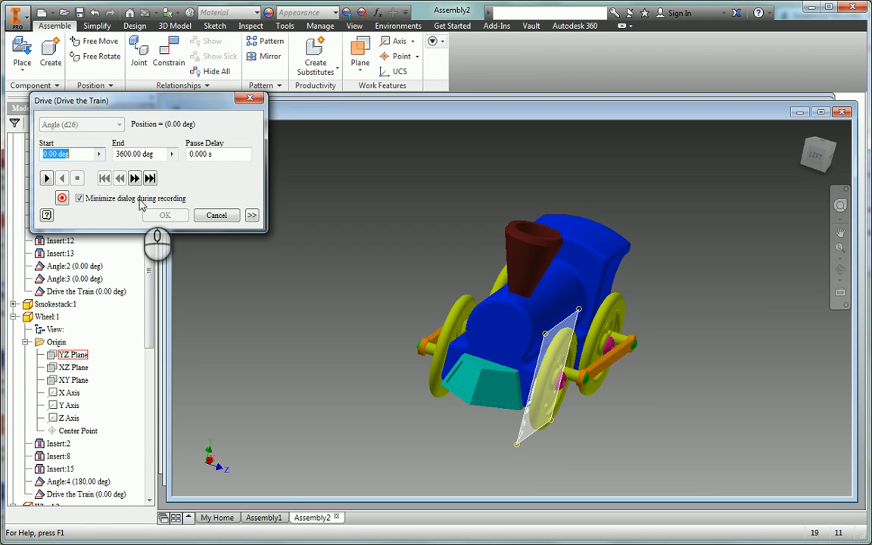
pyautogui.click(290, 346)
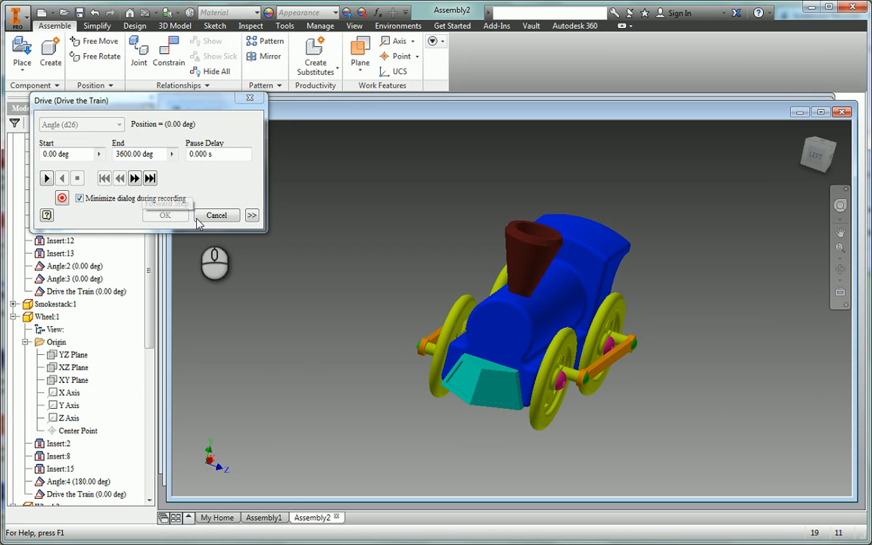
pyautogui.click(252, 215)
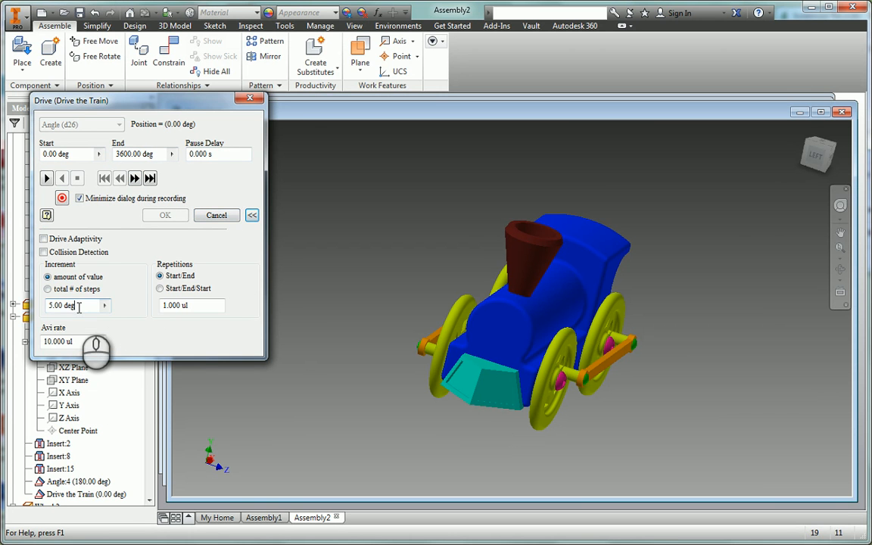
pyautogui.moveTo(78, 306); pyautogui.dragTo(47, 306)
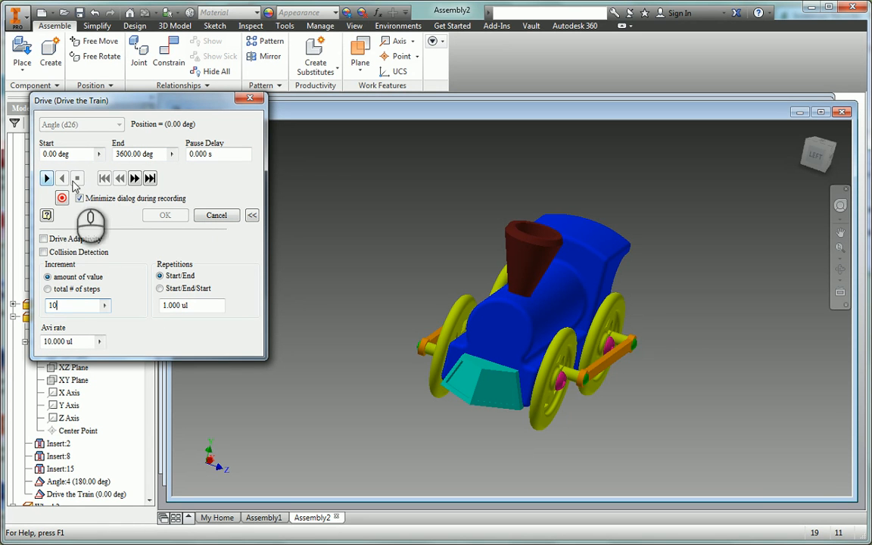
pyautogui.click(46, 179)
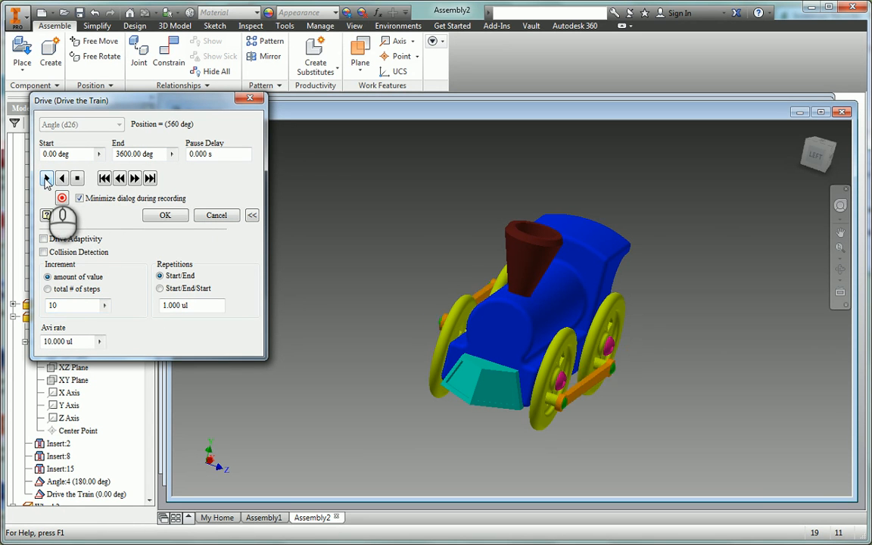